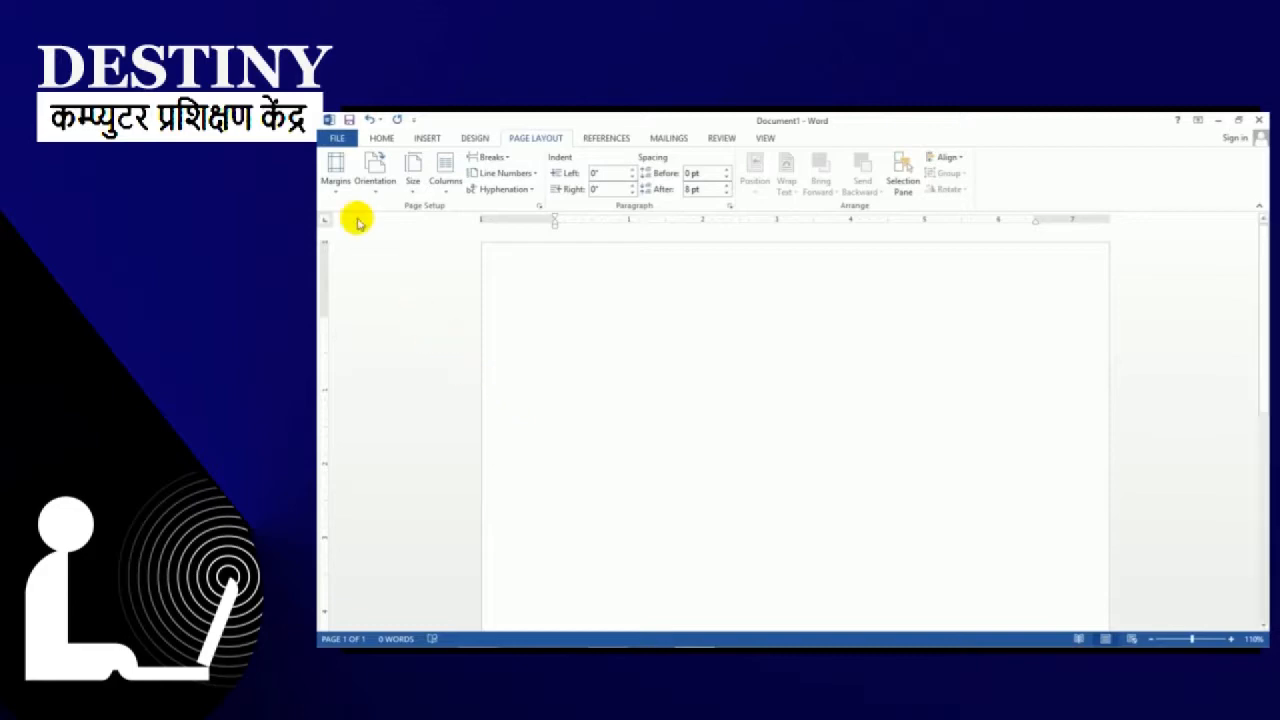
Step: Set the page margins of the blank document to the Narrow preset, 0.5" on all sides
left_click(334, 172)
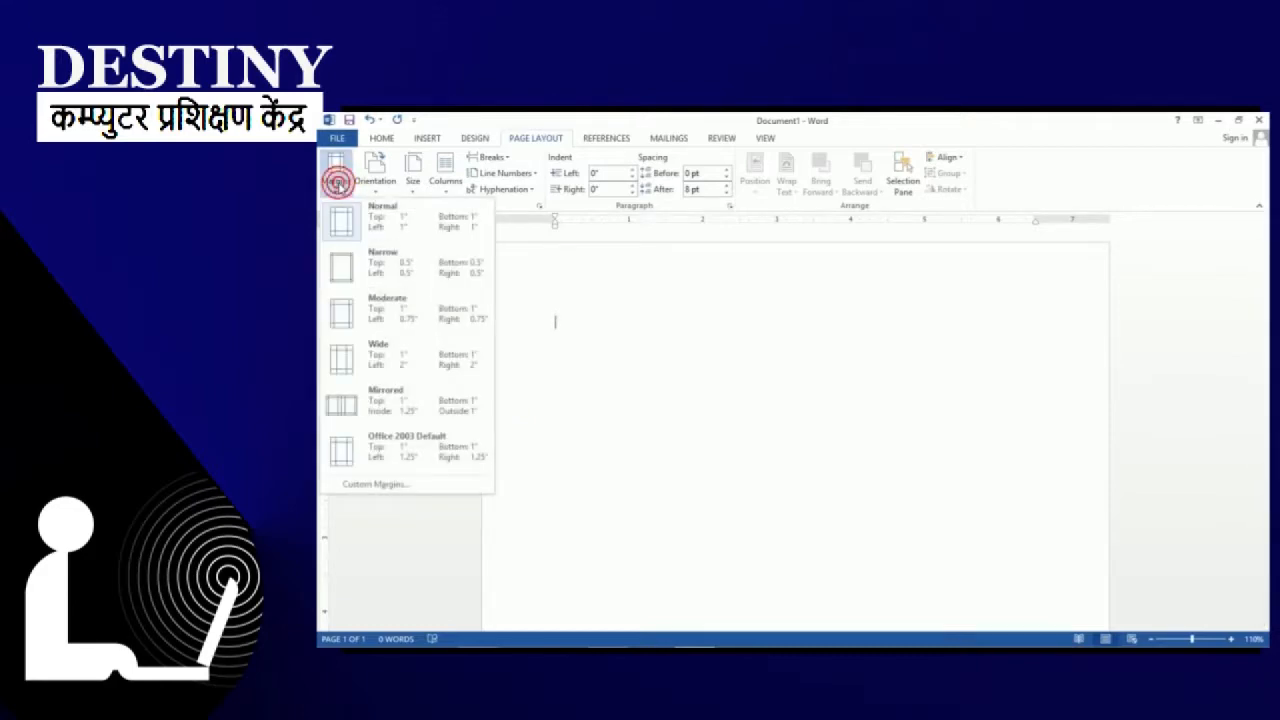
left_click(428, 272)
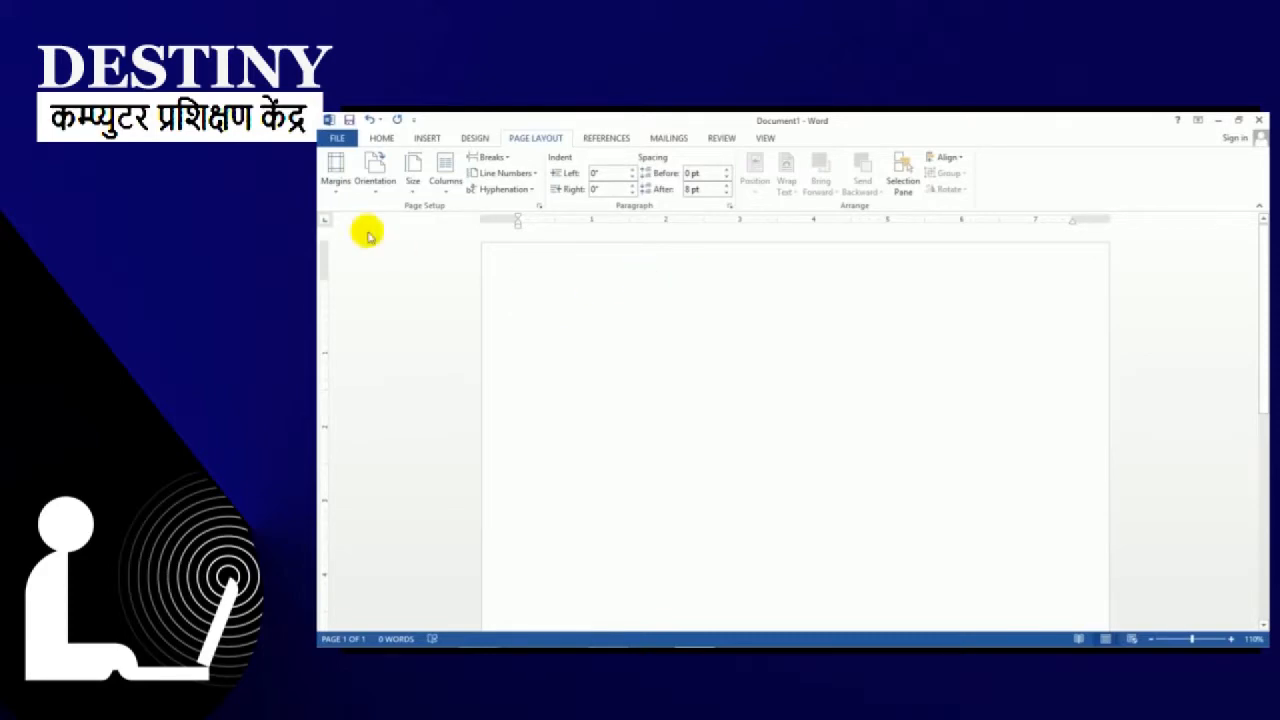
left_click(336, 170)
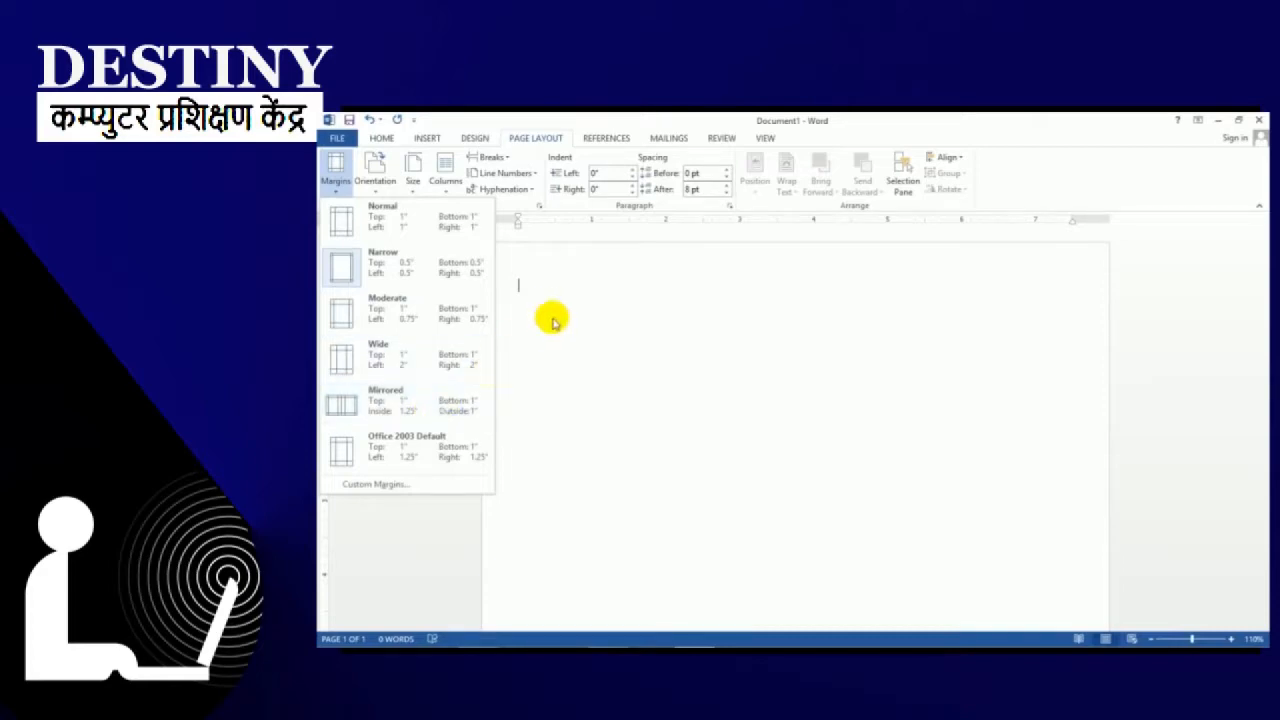
left_click(556, 281)
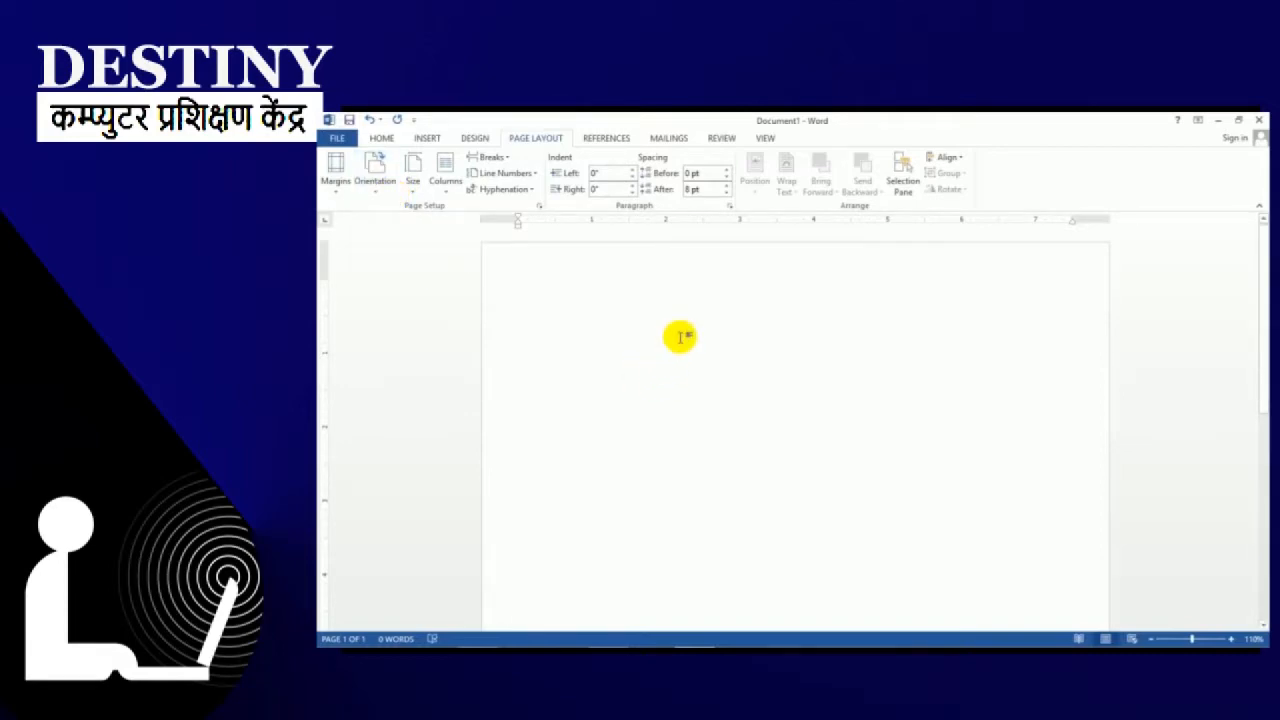
scroll(677, 337, "down", 1)
scroll(679, 337, "up", 1)
Step: Switch the page orientation to Landscape and back to Portrait
left_click(377, 172)
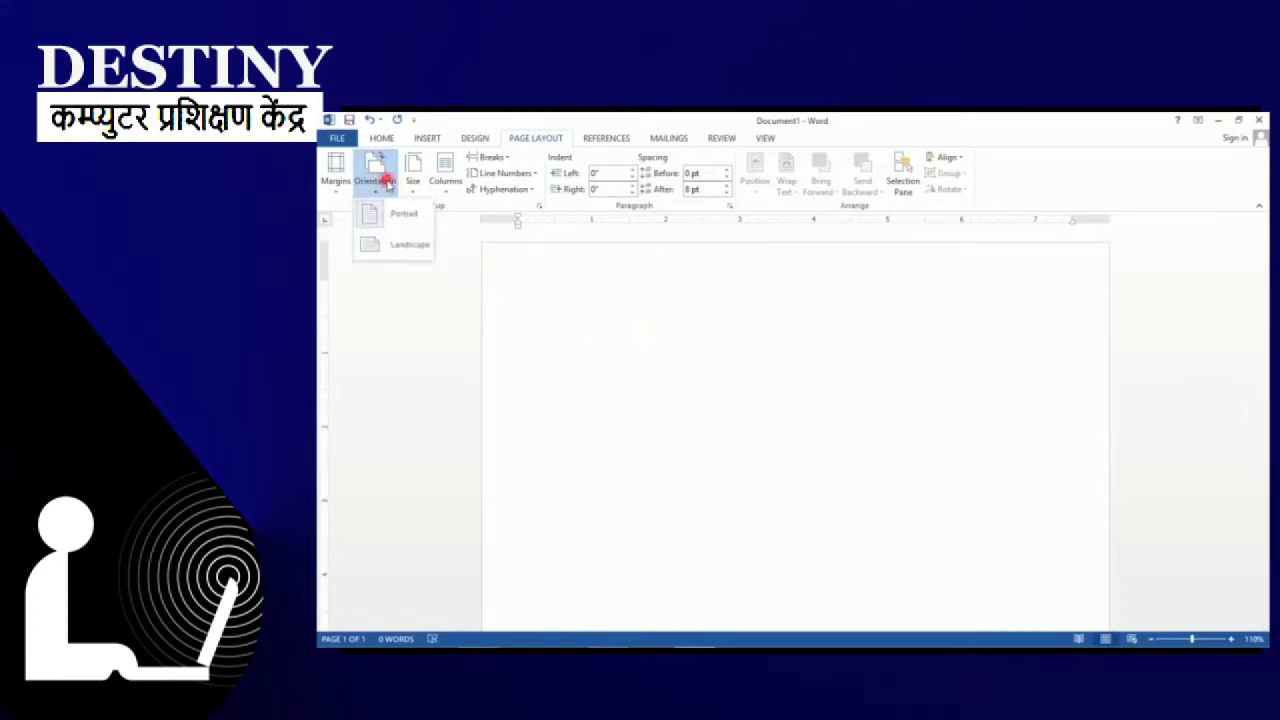
left_click(402, 243)
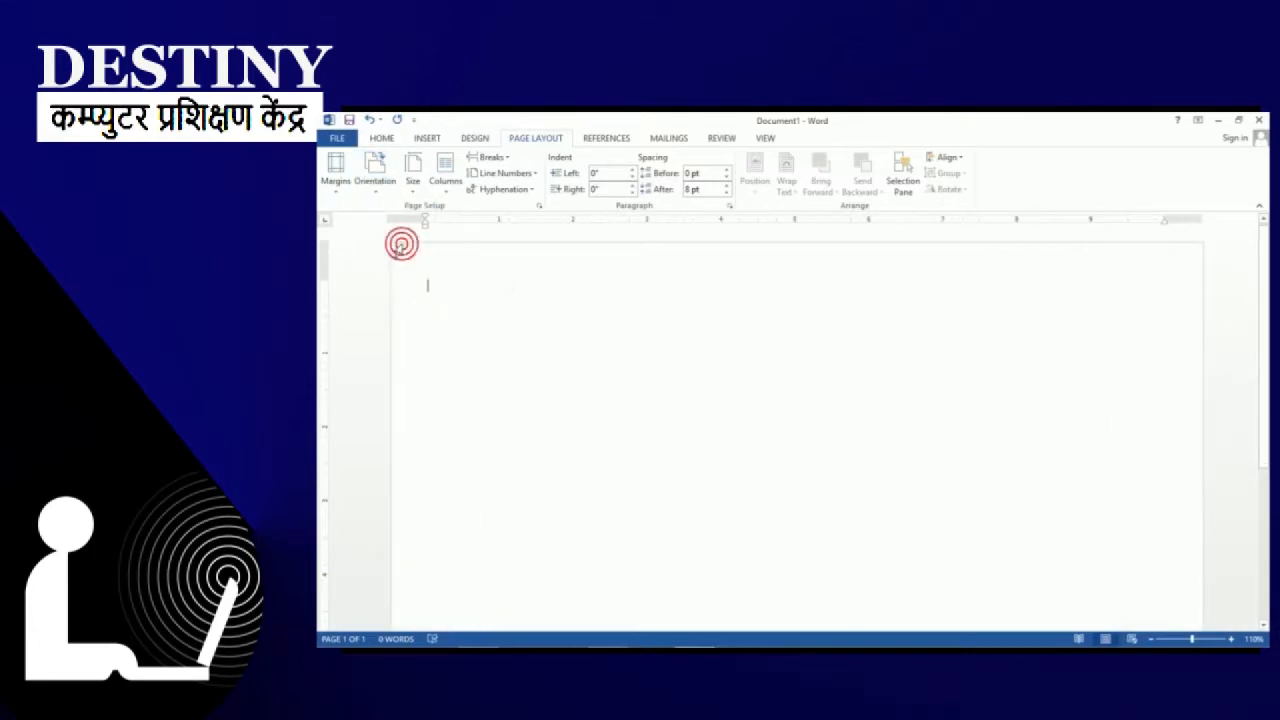
scroll(930, 333, "down", 5)
scroll(930, 333, "up", 4)
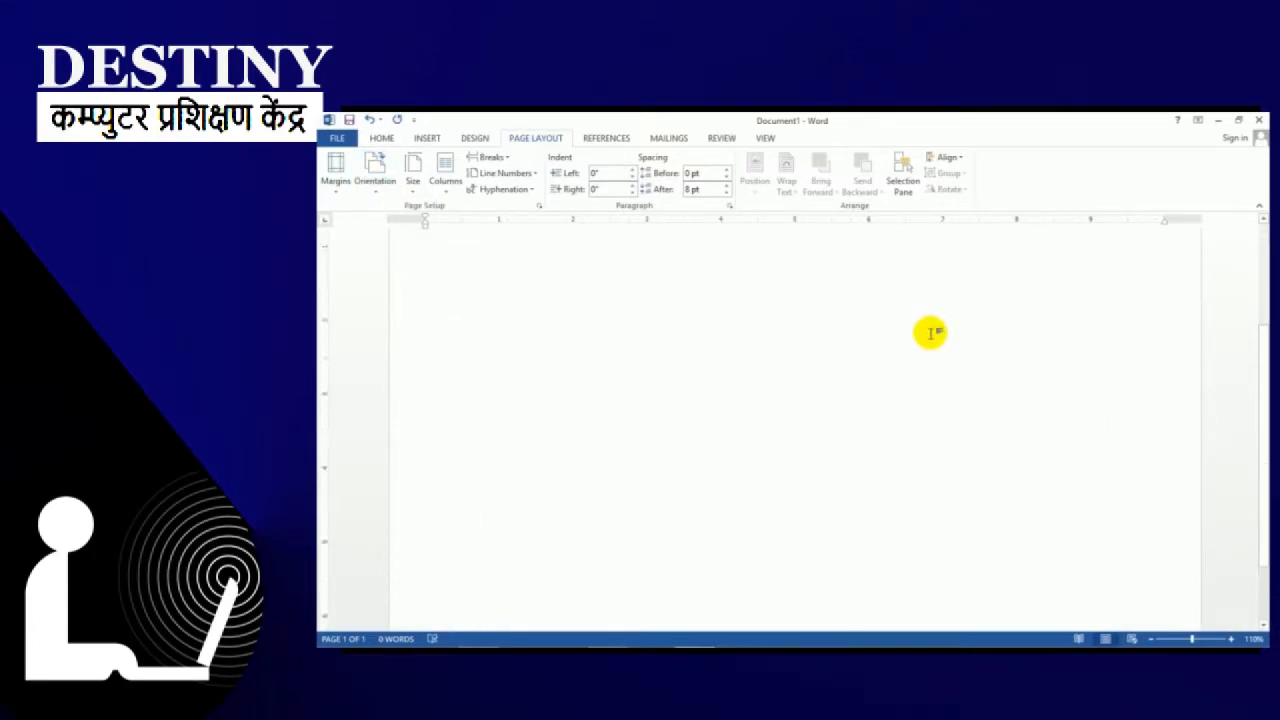
scroll(930, 333, "up", 1)
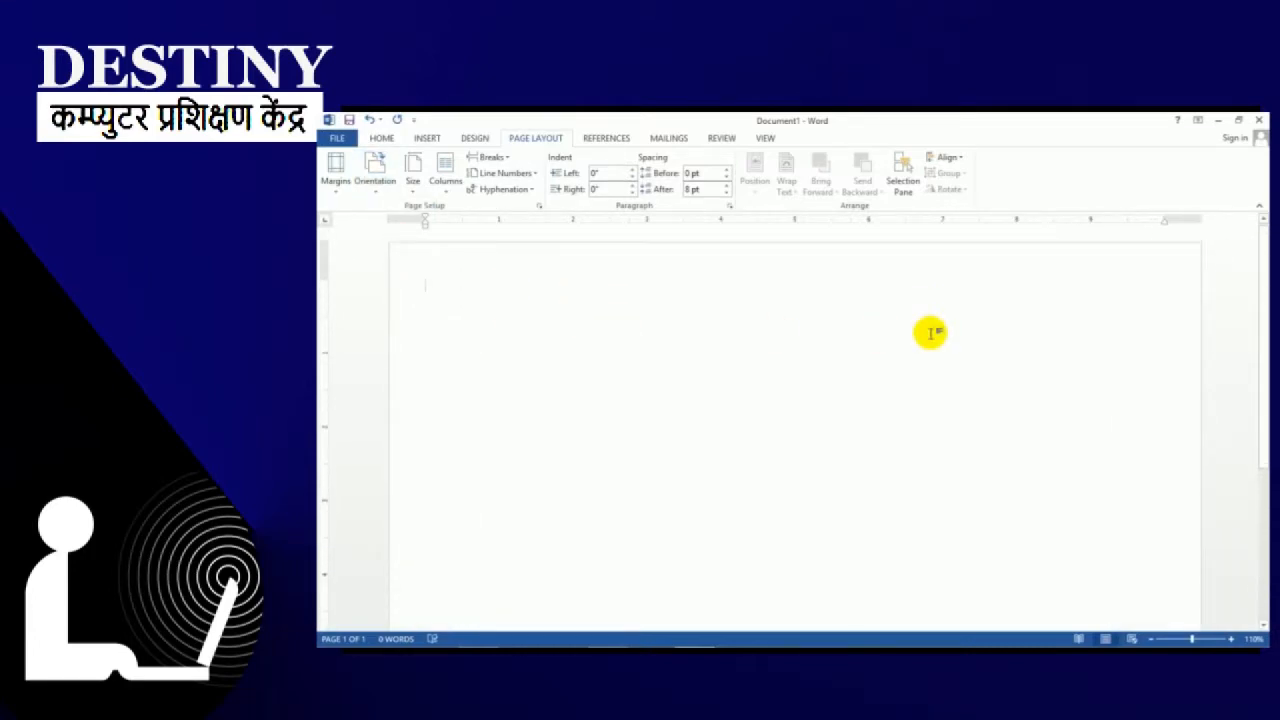
left_click(374, 178)
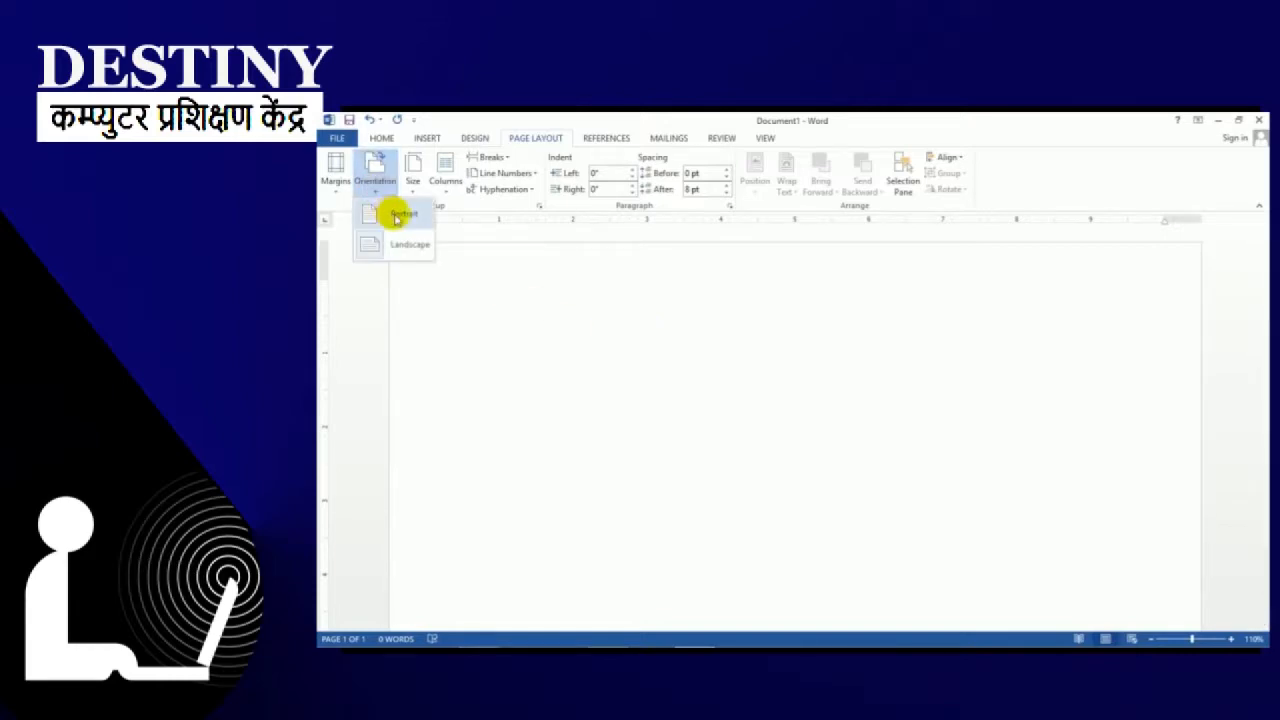
left_click(396, 216)
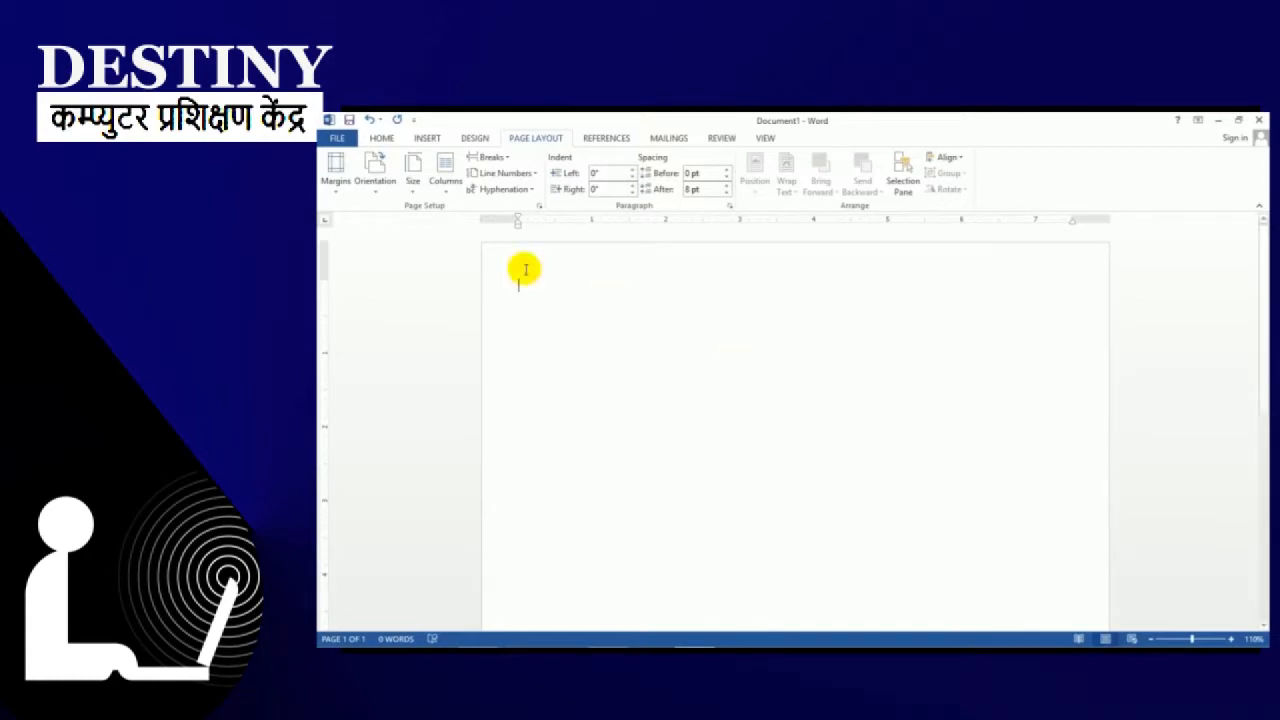
Step: Set the document's paper size to A4 (8.27" x 11.69")
left_click(412, 168)
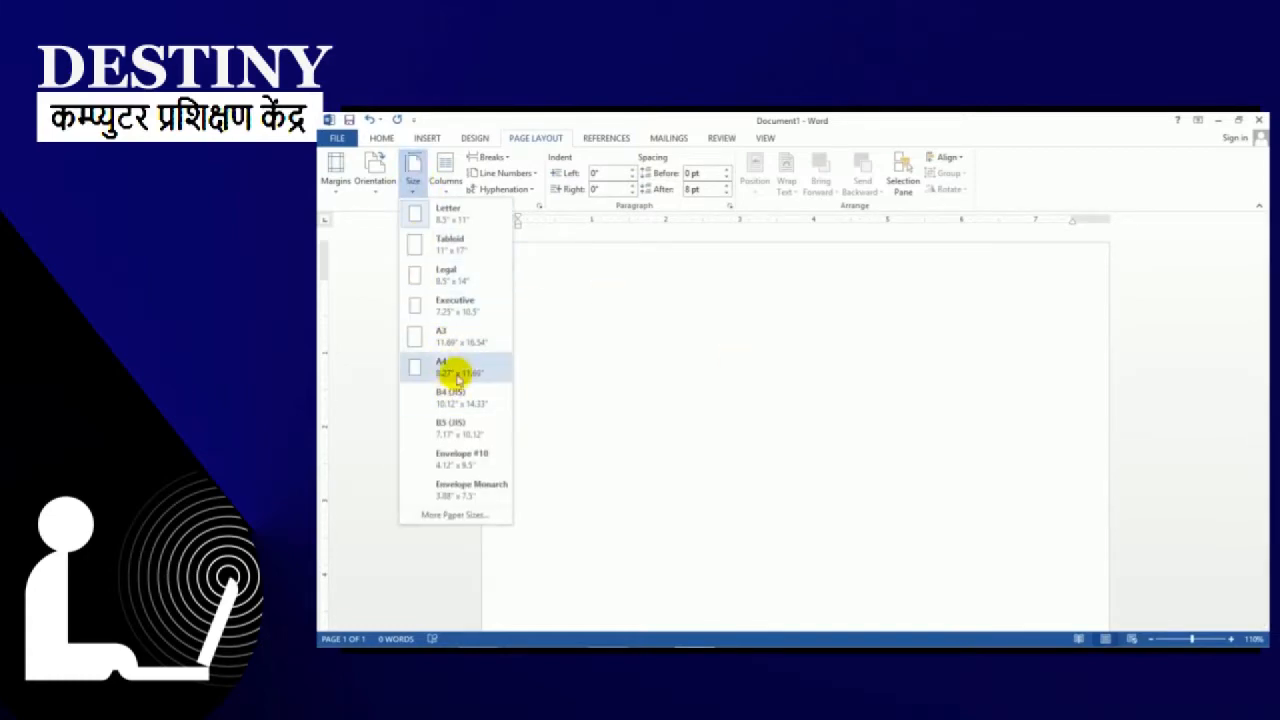
left_click(448, 368)
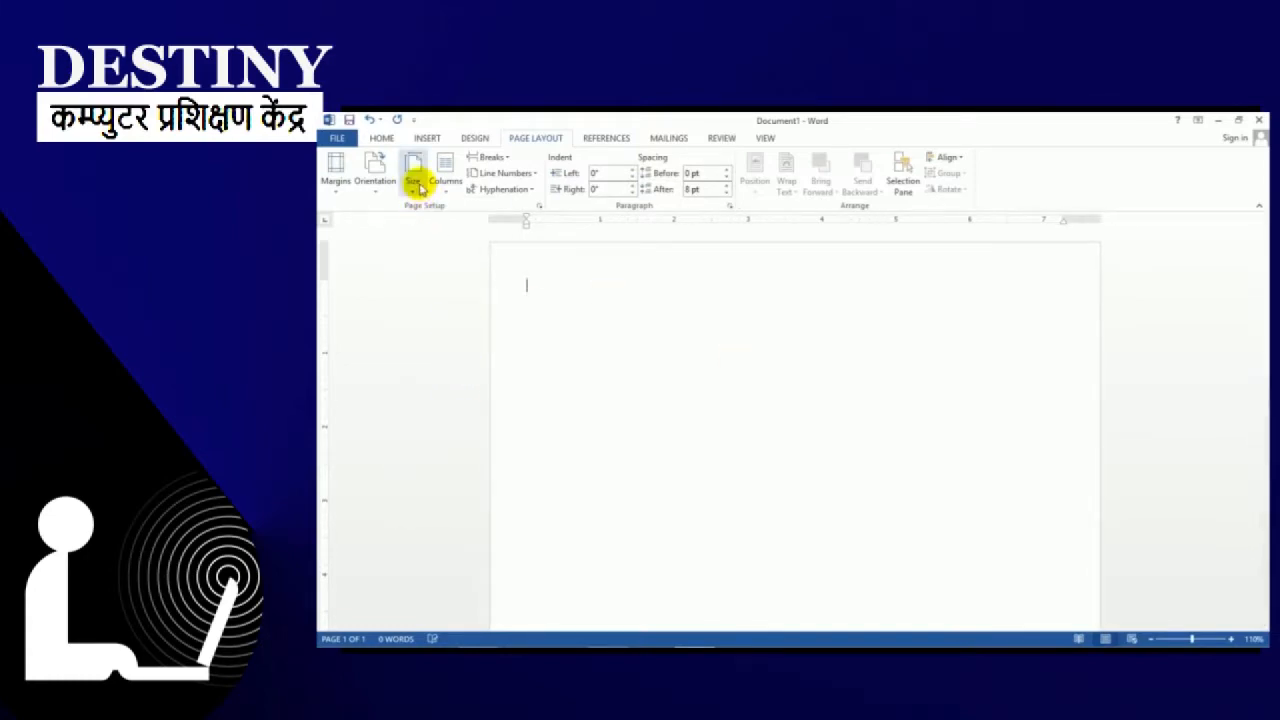
left_click(417, 181)
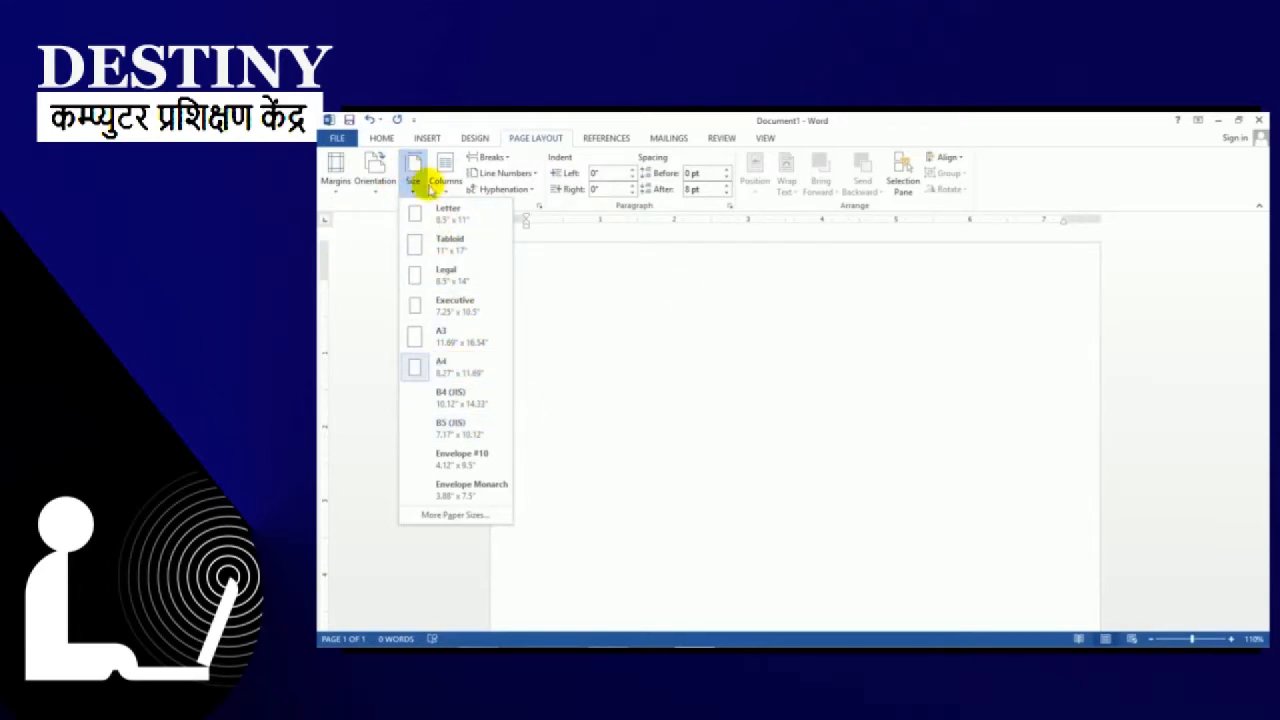
left_click(700, 302)
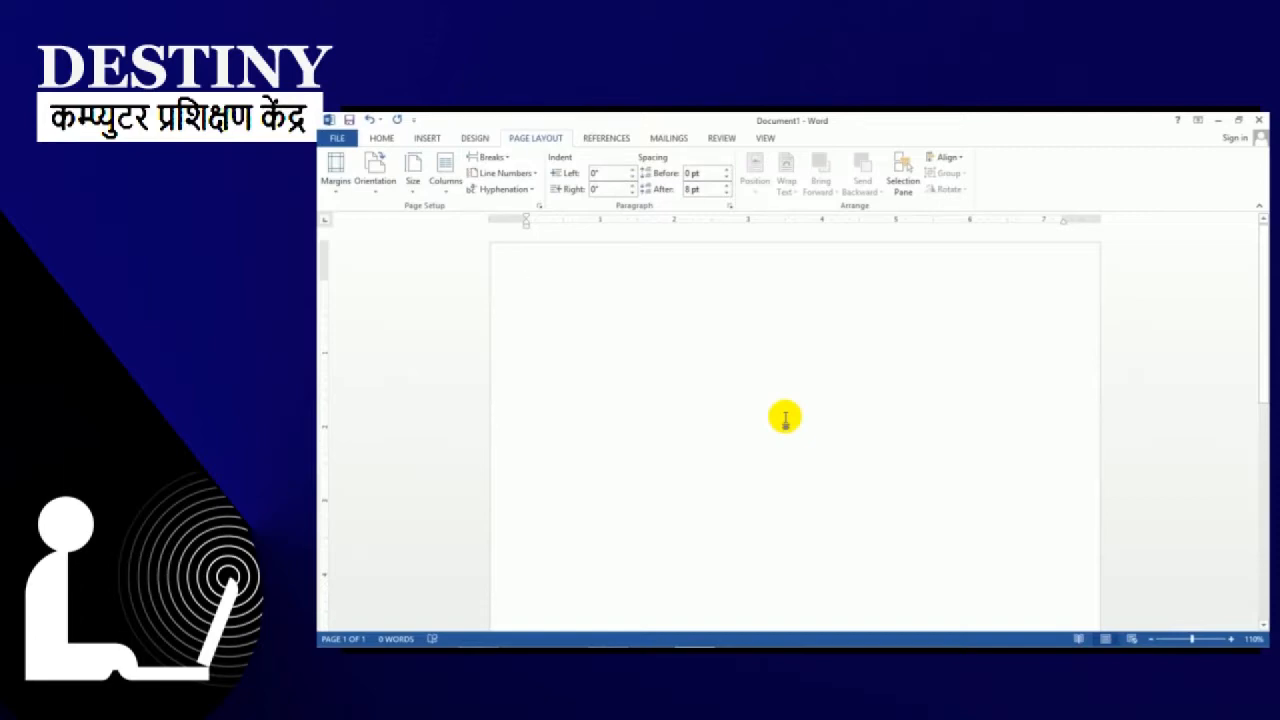
Step: Fill the document with 15 paragraphs of sample text using =rand(15) and look over the generated text
type("=rand(1")
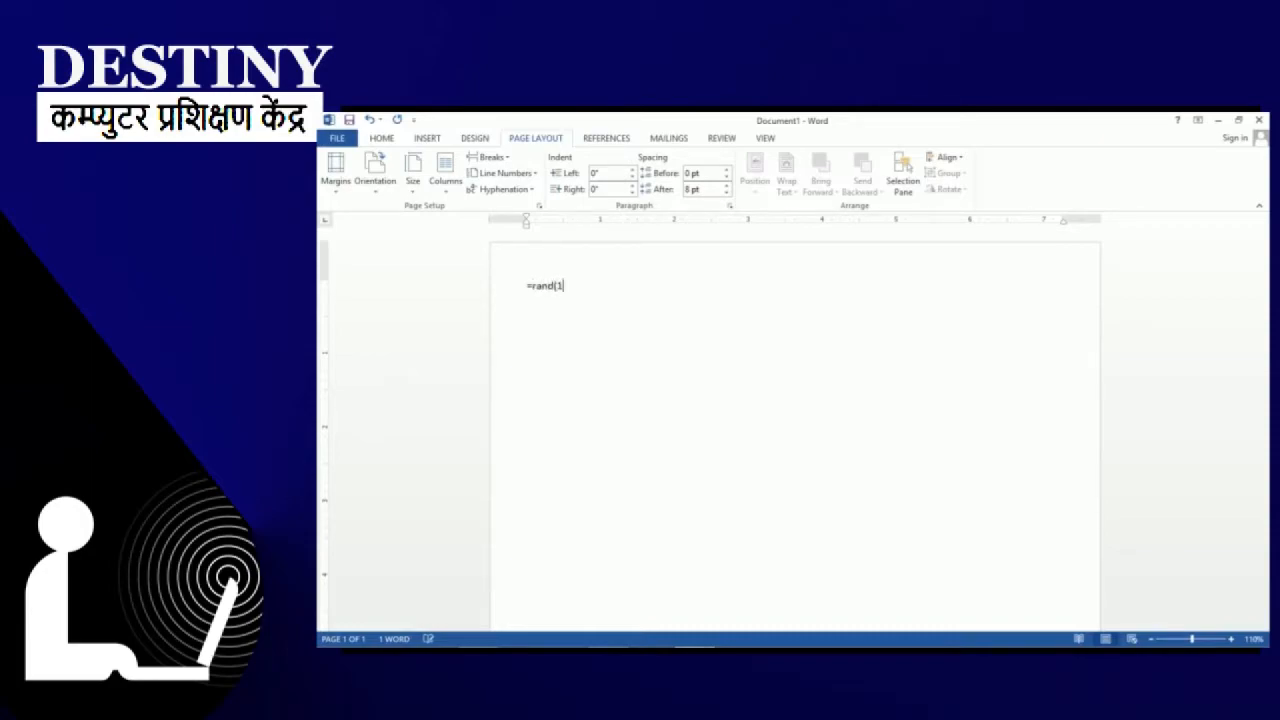
type("5)")
key("Return")
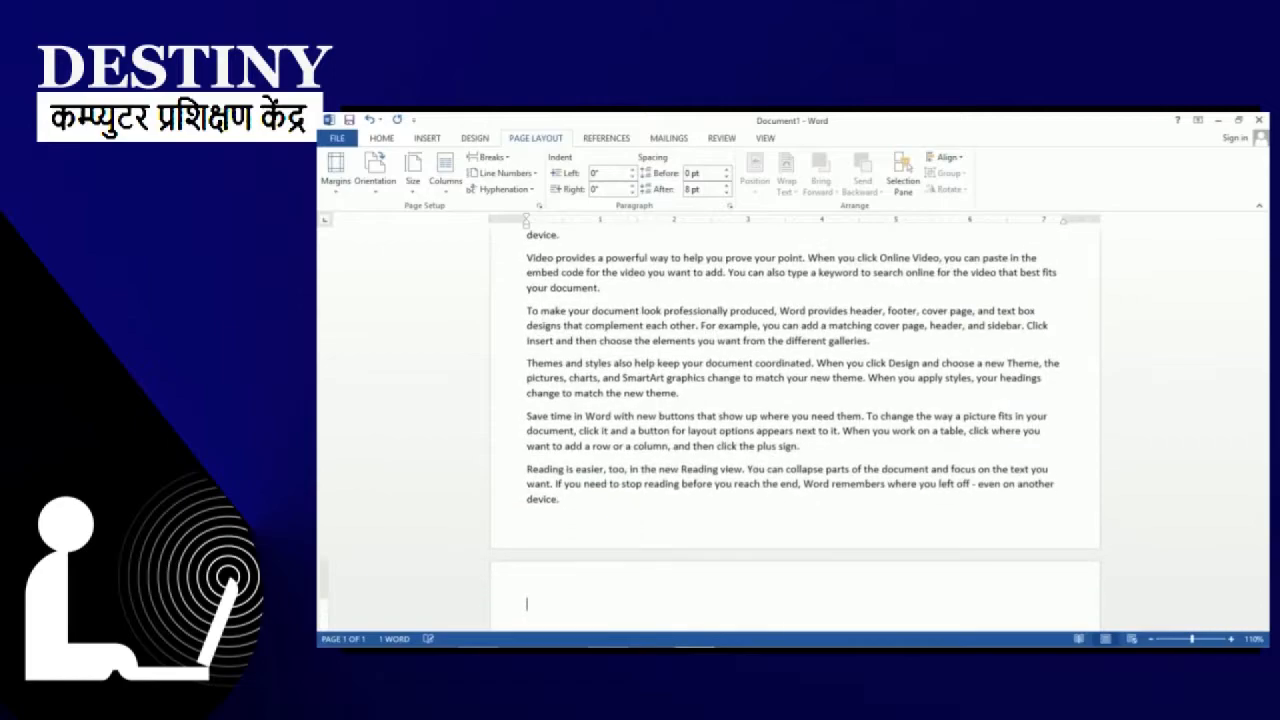
scroll(783, 416, "up", 12)
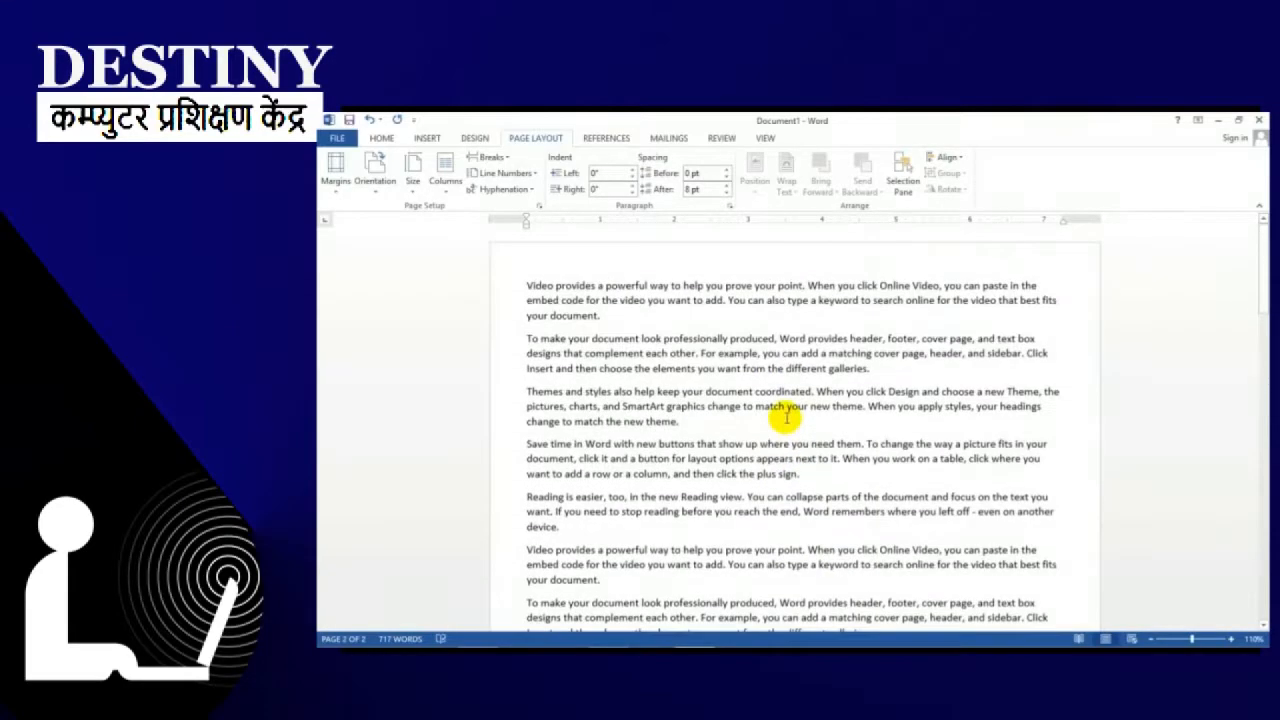
scroll(781, 384, "down", 12)
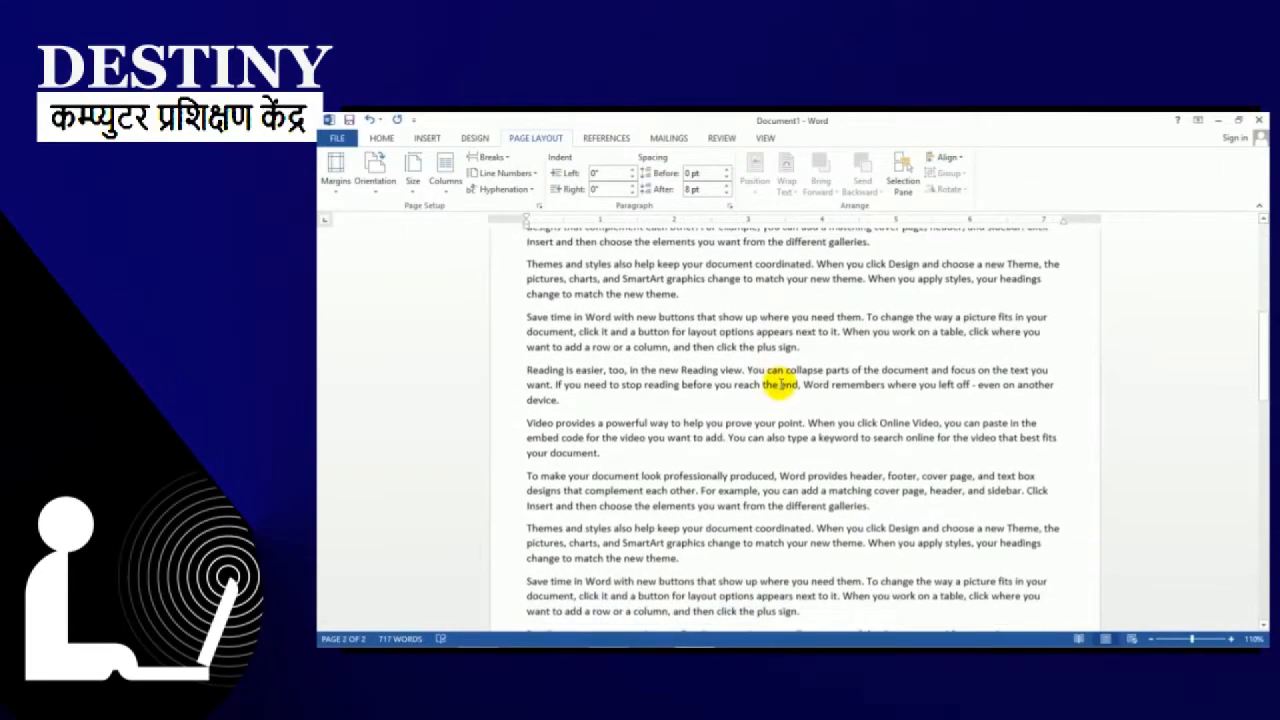
scroll(780, 385, "down", 5)
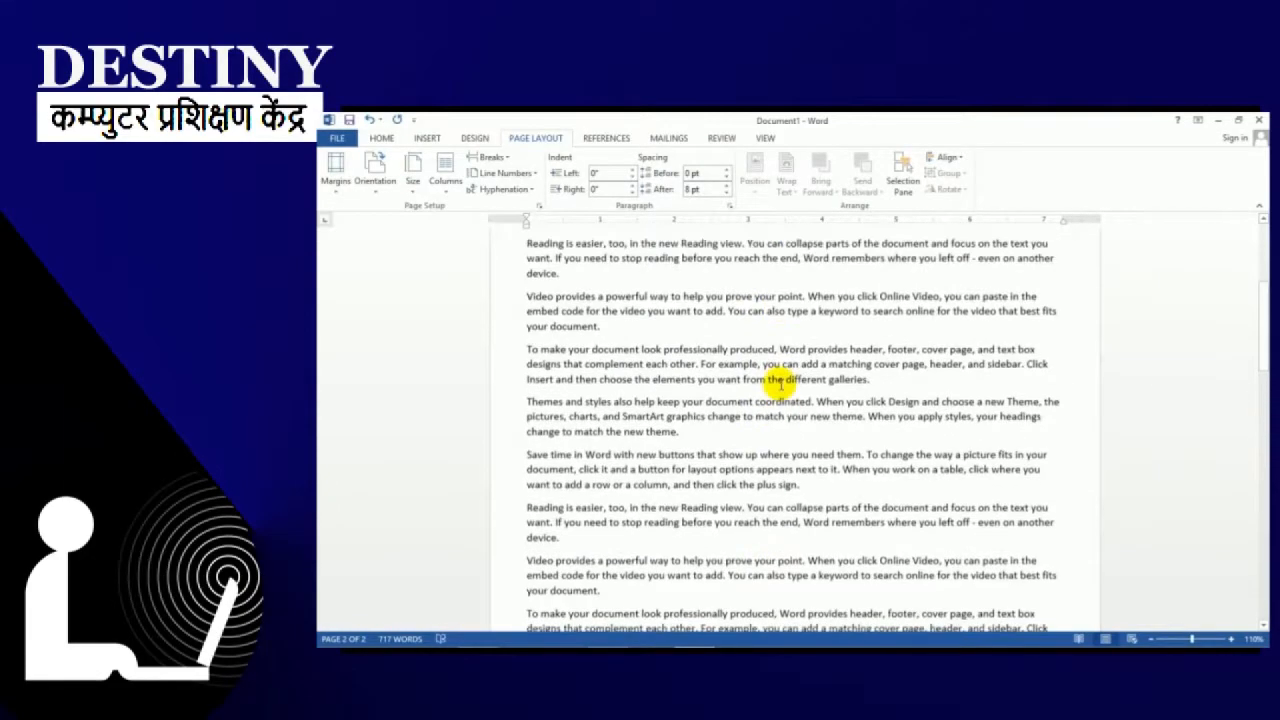
left_click(526, 280)
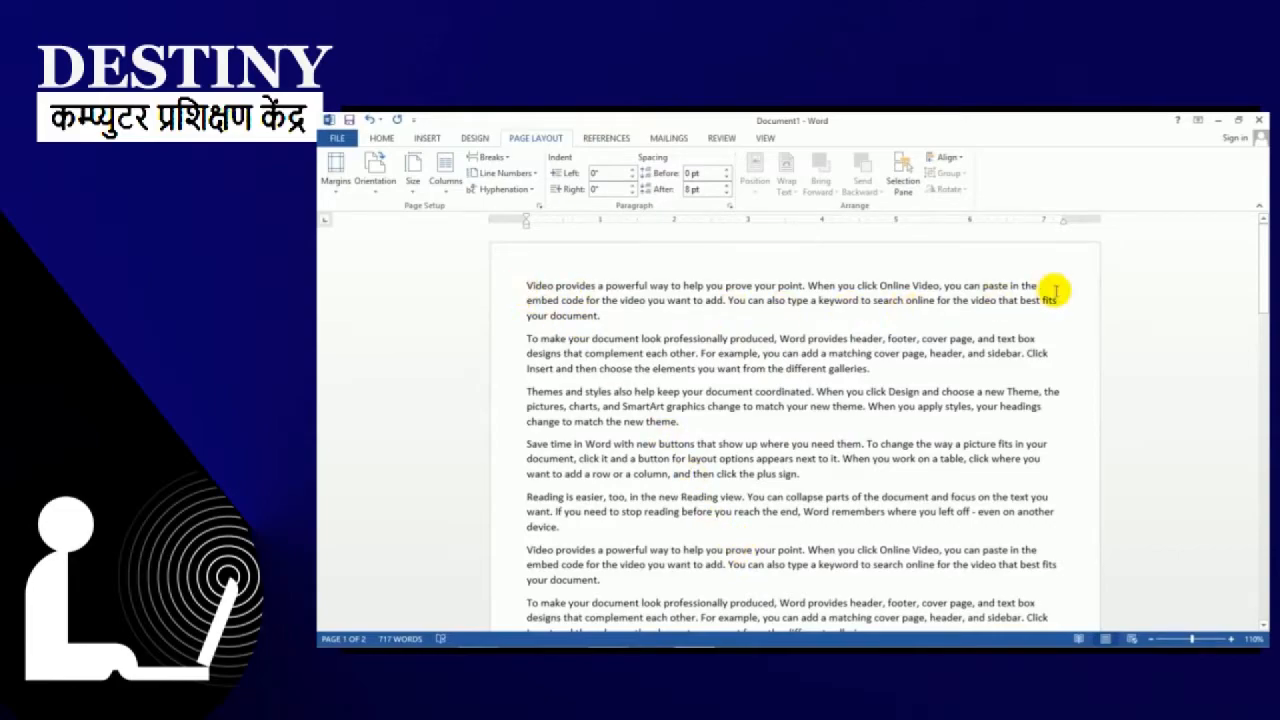
scroll(1055, 290, "down", 15)
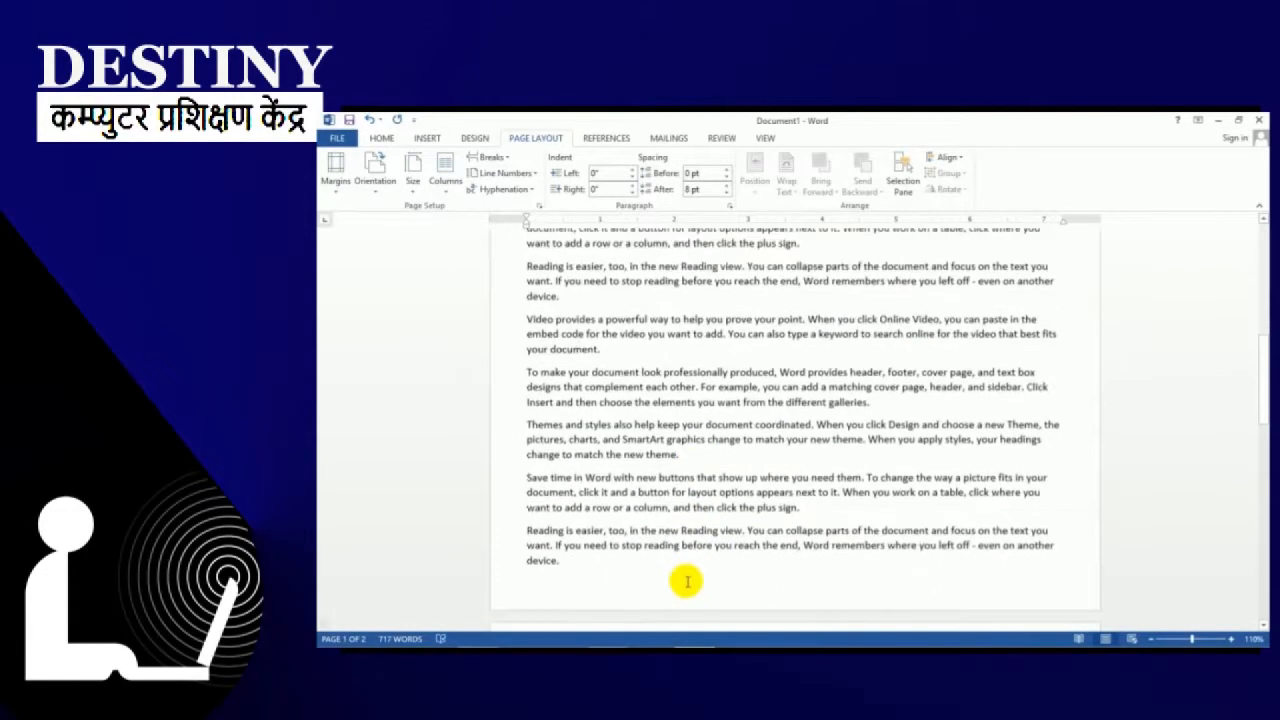
scroll(570, 571, "up", 12)
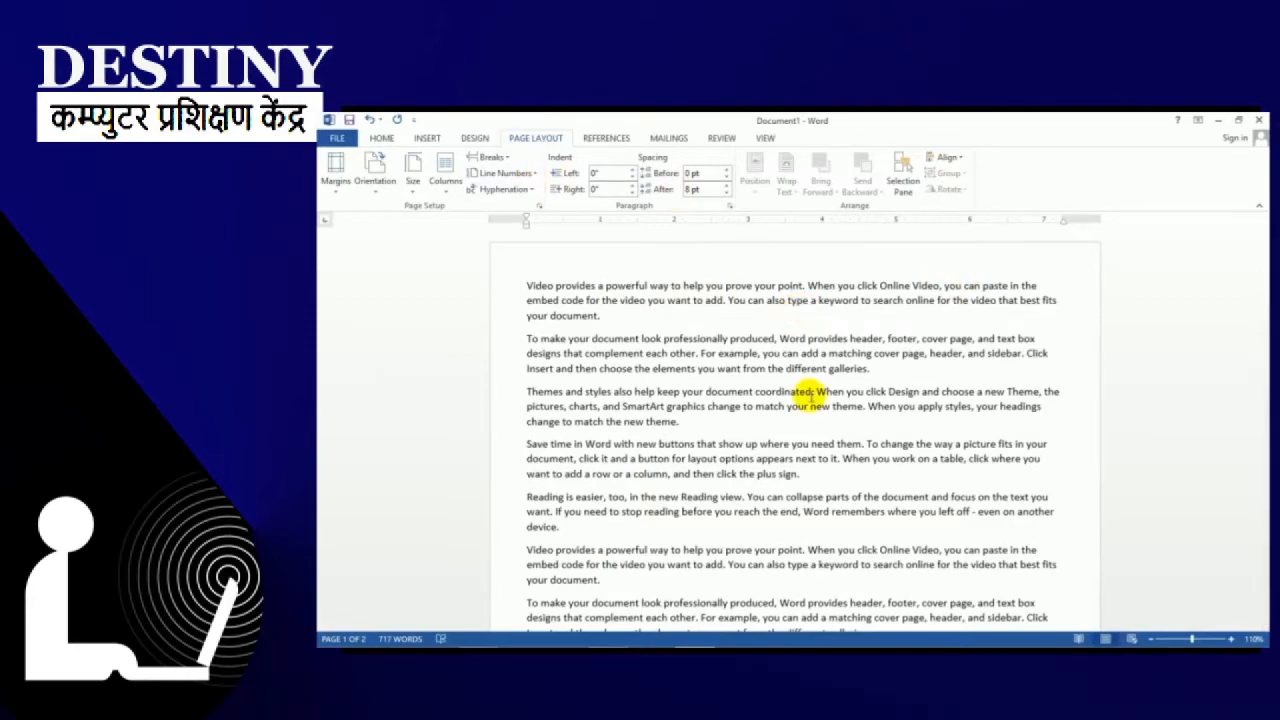
Step: Lay out the entire document text in two columns and review the column flow
key("ctrl+a")
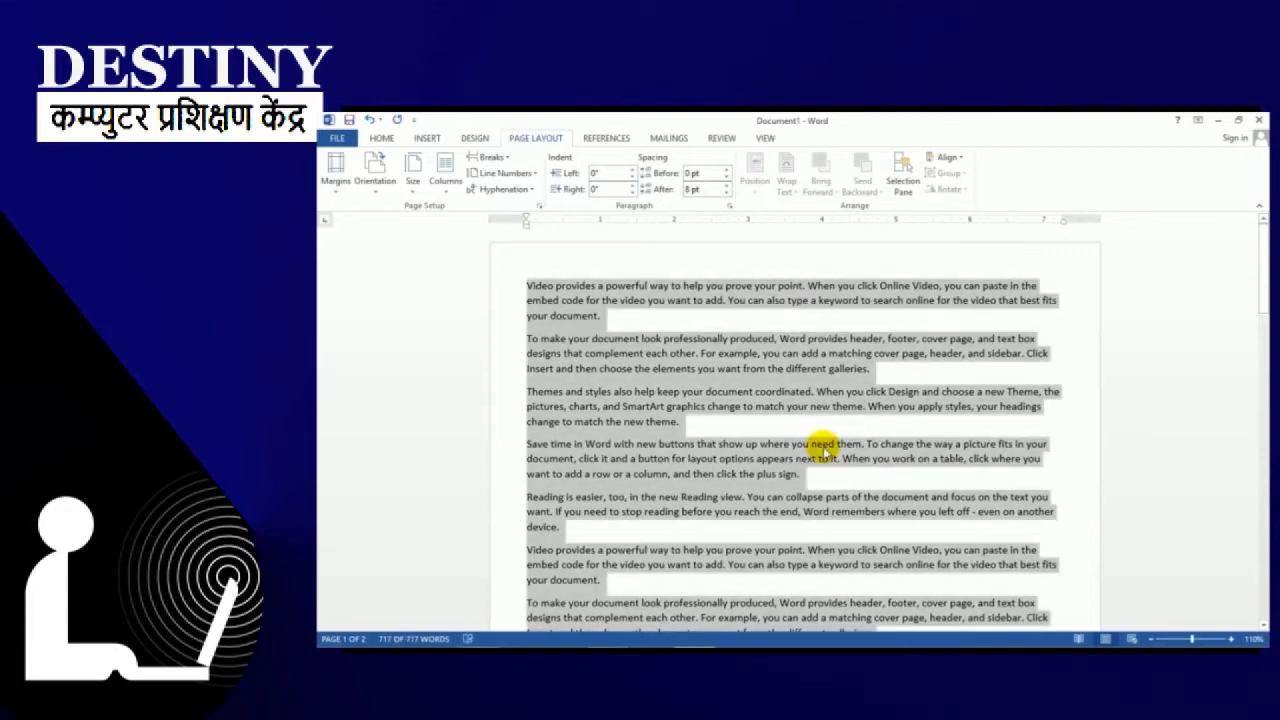
left_click(445, 170)
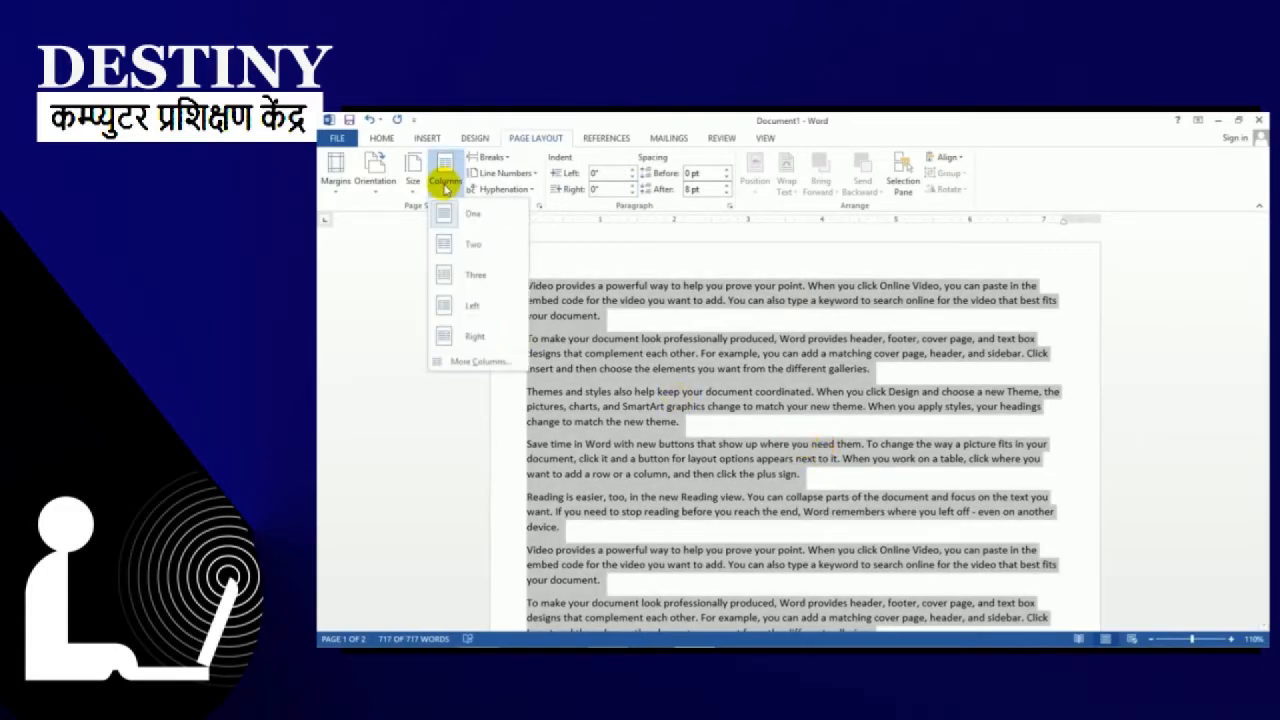
left_click(455, 240)
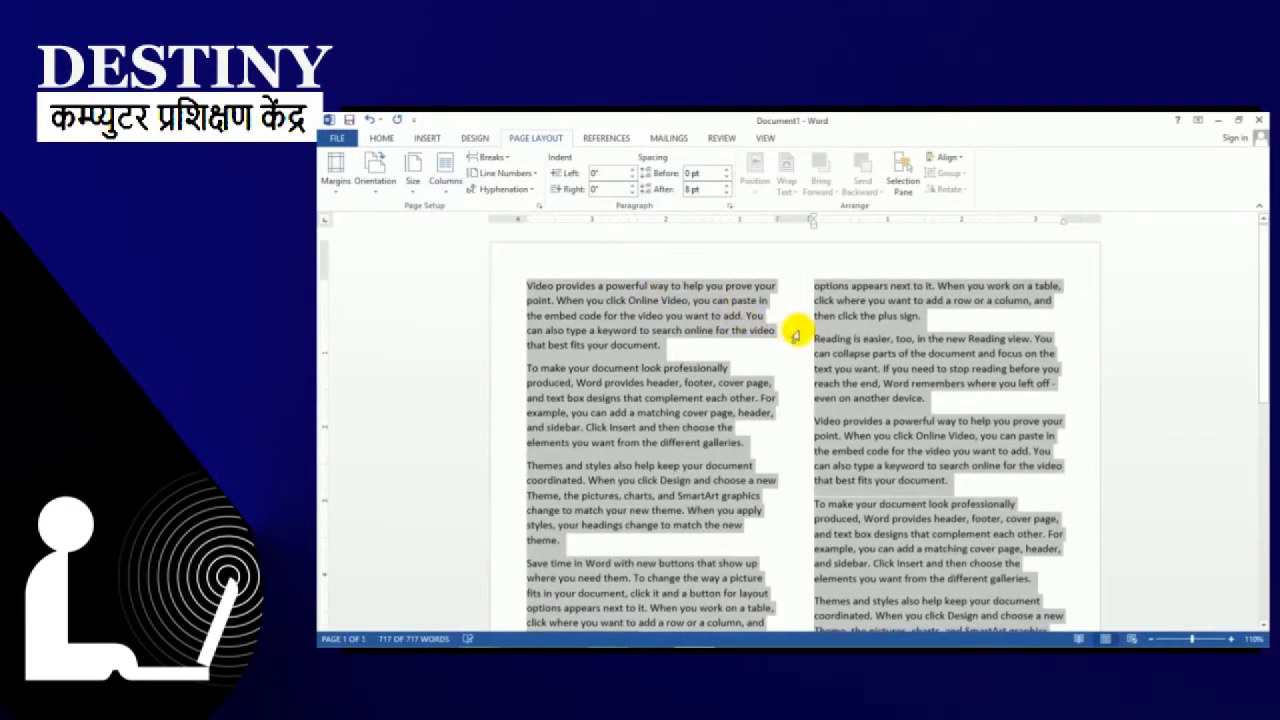
left_click(806, 334)
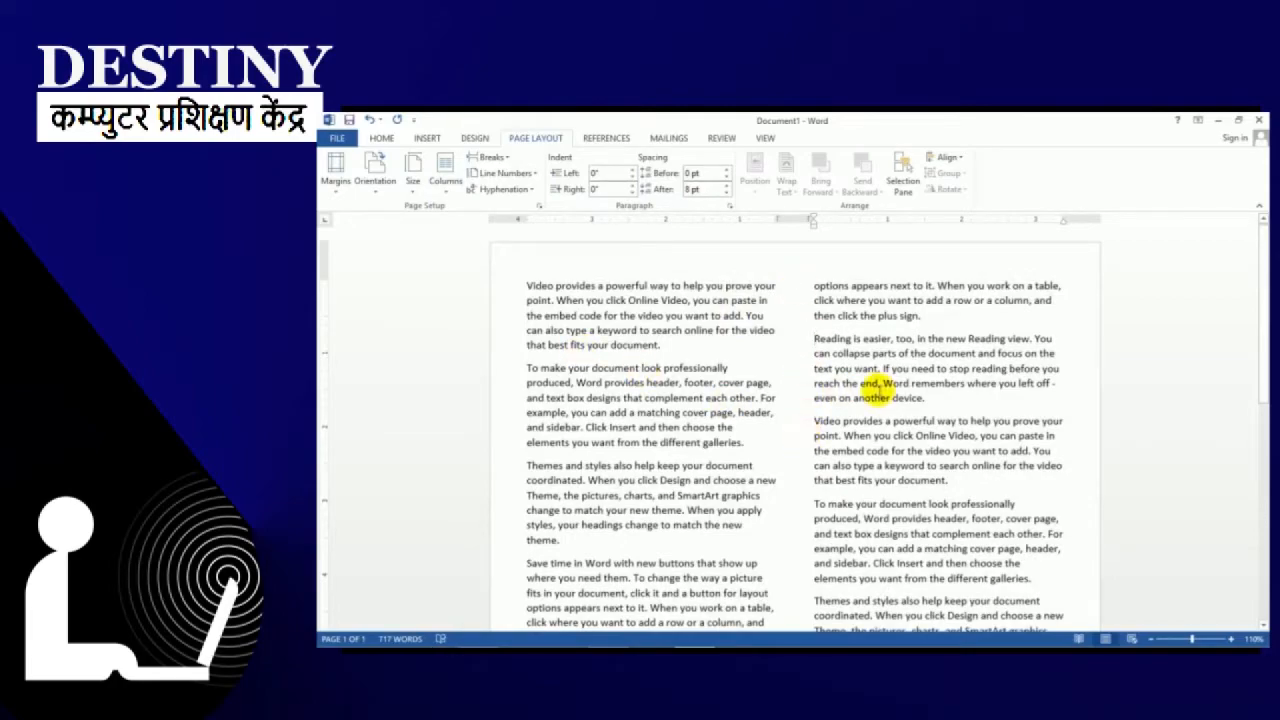
scroll(651, 300, "down", 10)
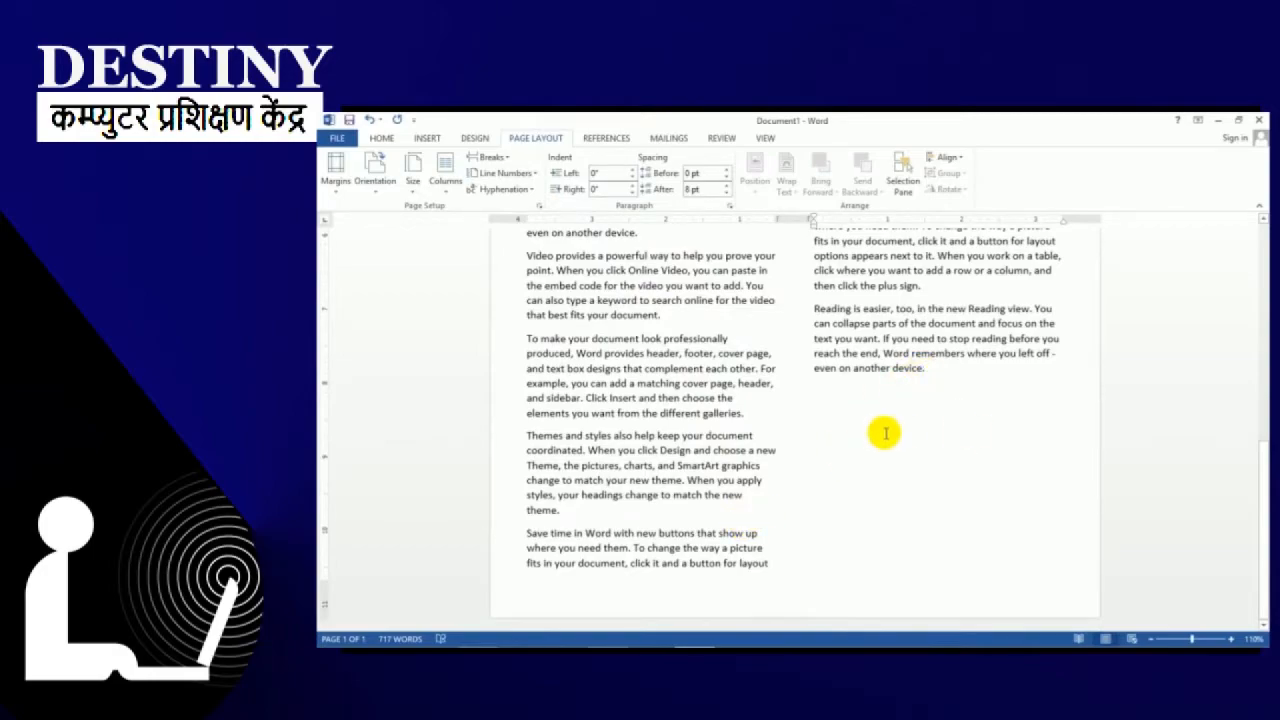
scroll(931, 427, "up", 10)
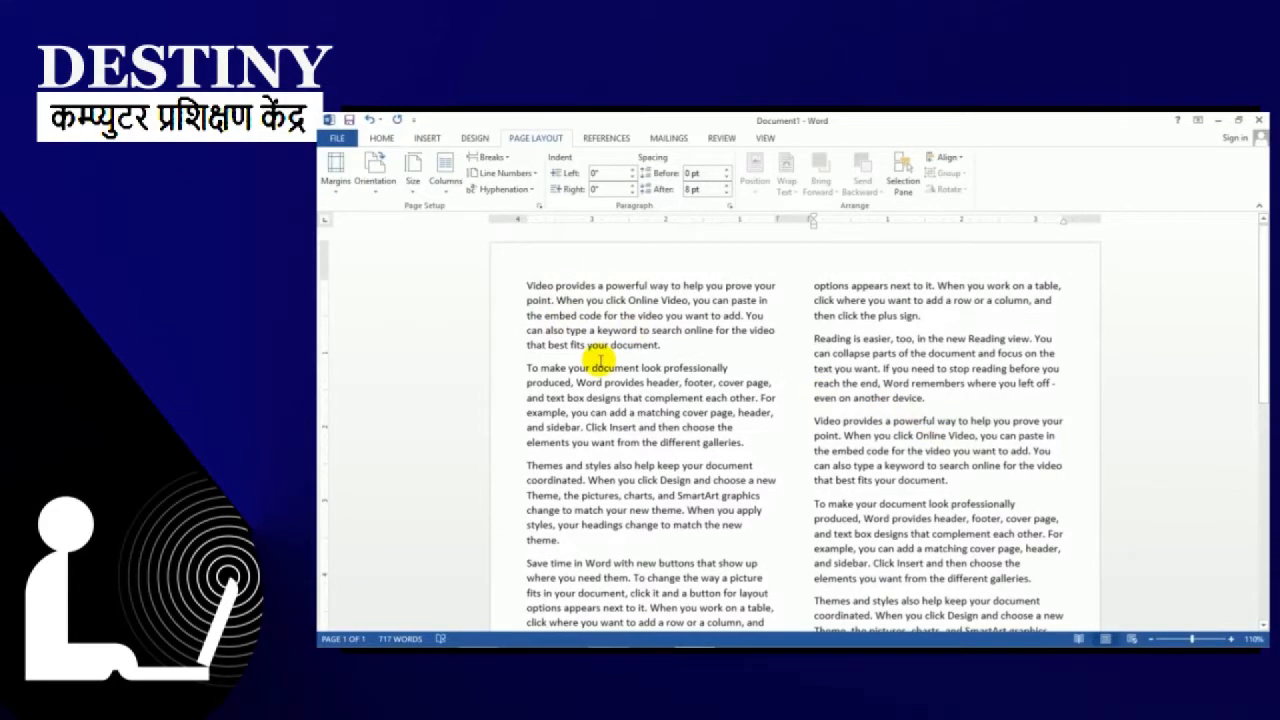
Step: Change the layout of the entire document text to three columns and review it down the page
key("ctrl+a")
left_click(445, 172)
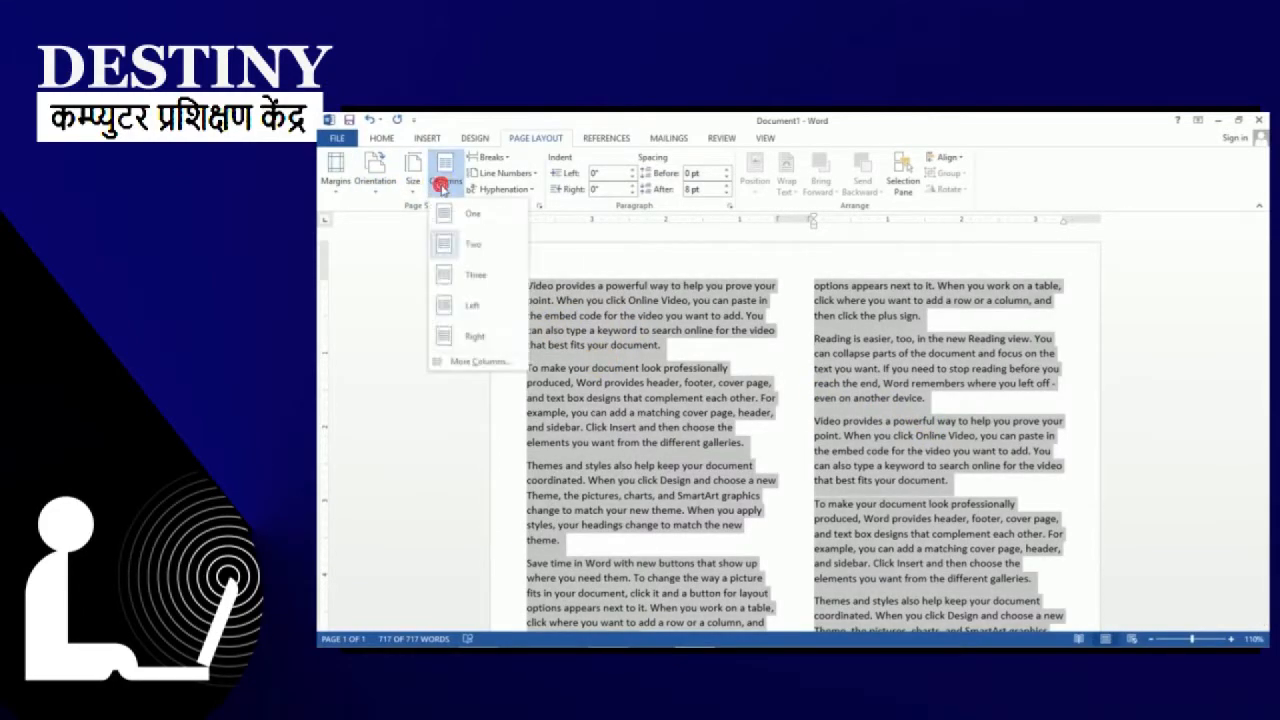
left_click(470, 274)
scroll(891, 340, "down", 5)
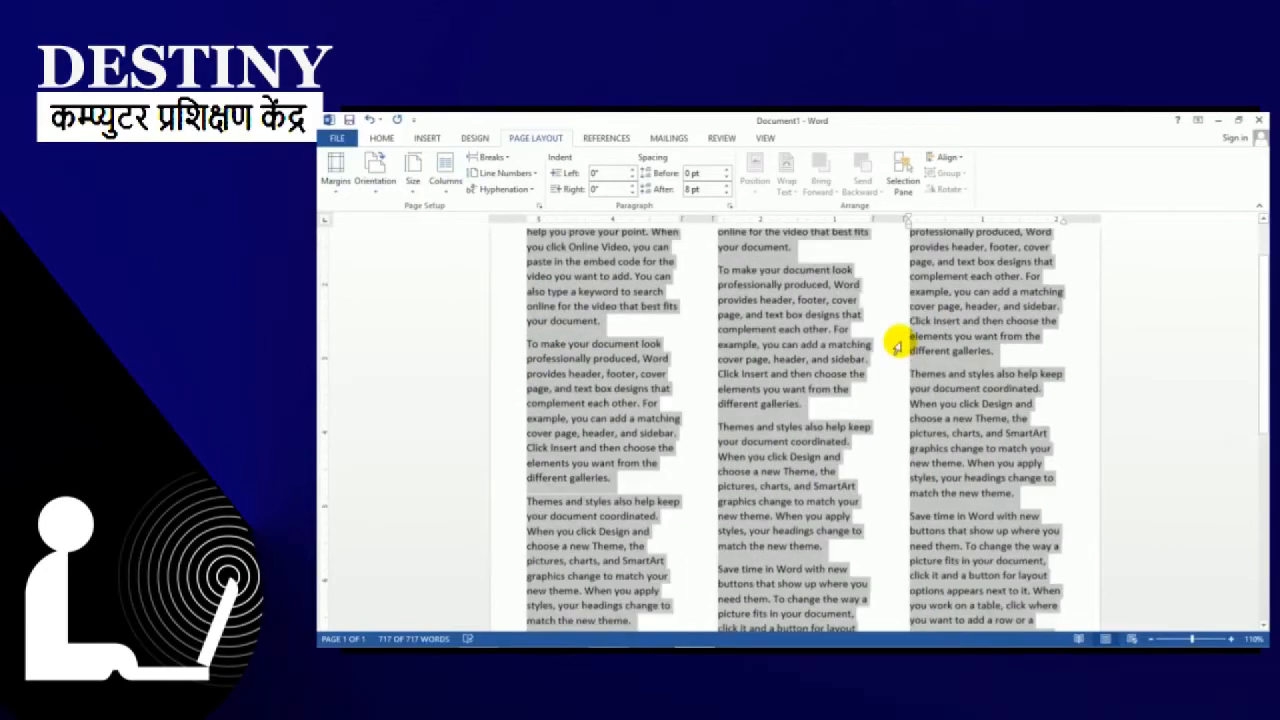
scroll(897, 345, "down", 4)
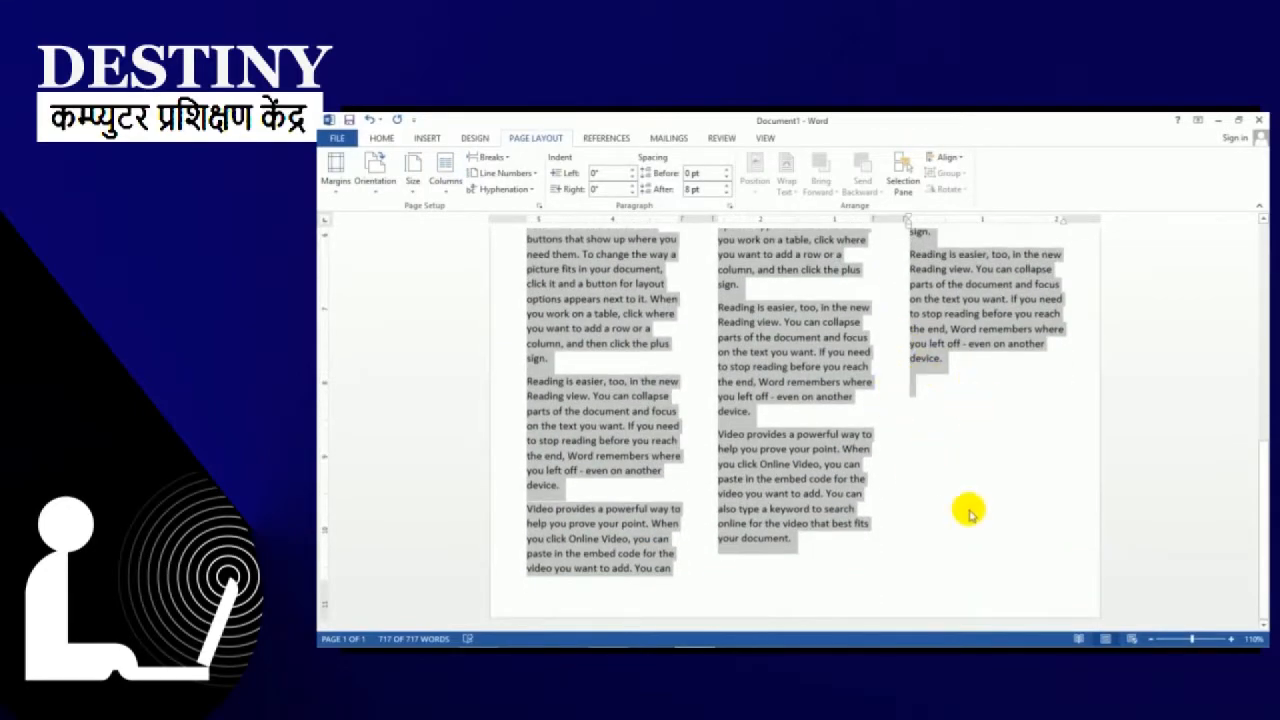
scroll(950, 437, "up", 10)
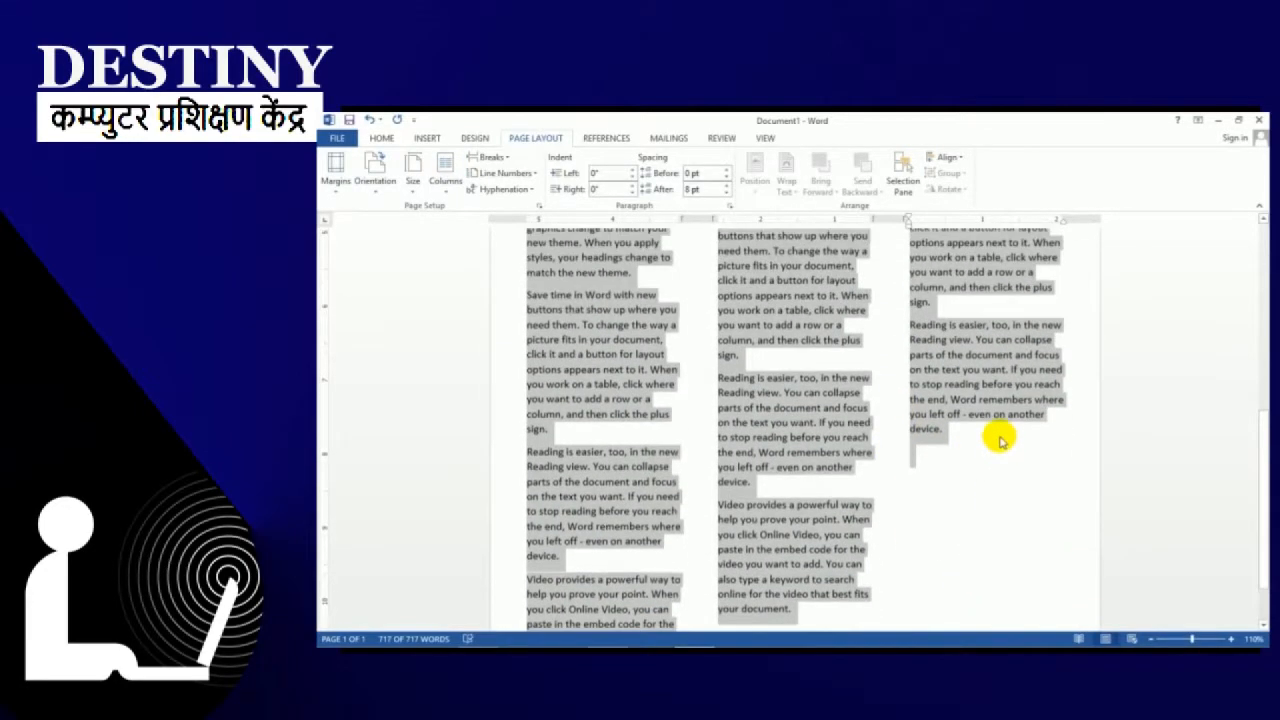
left_click(772, 398)
Step: Undo the three-column and two-column layout changes on the document text
left_click(445, 178)
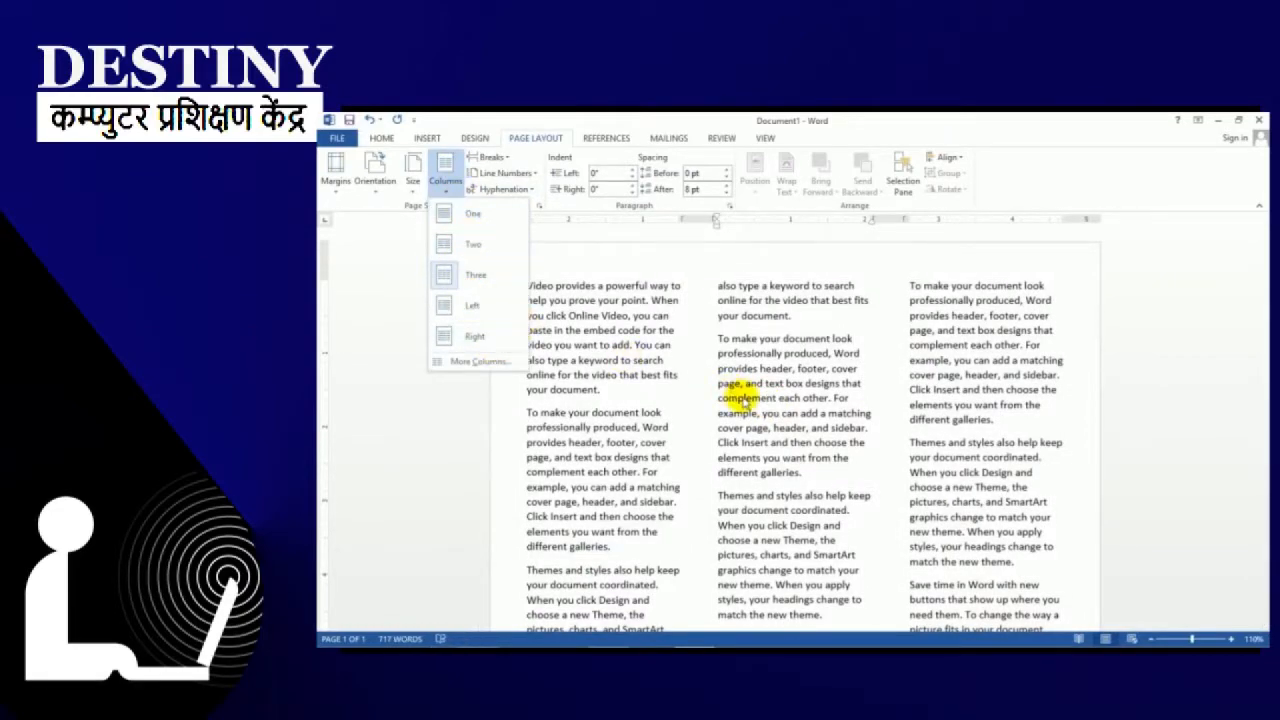
left_click(742, 400)
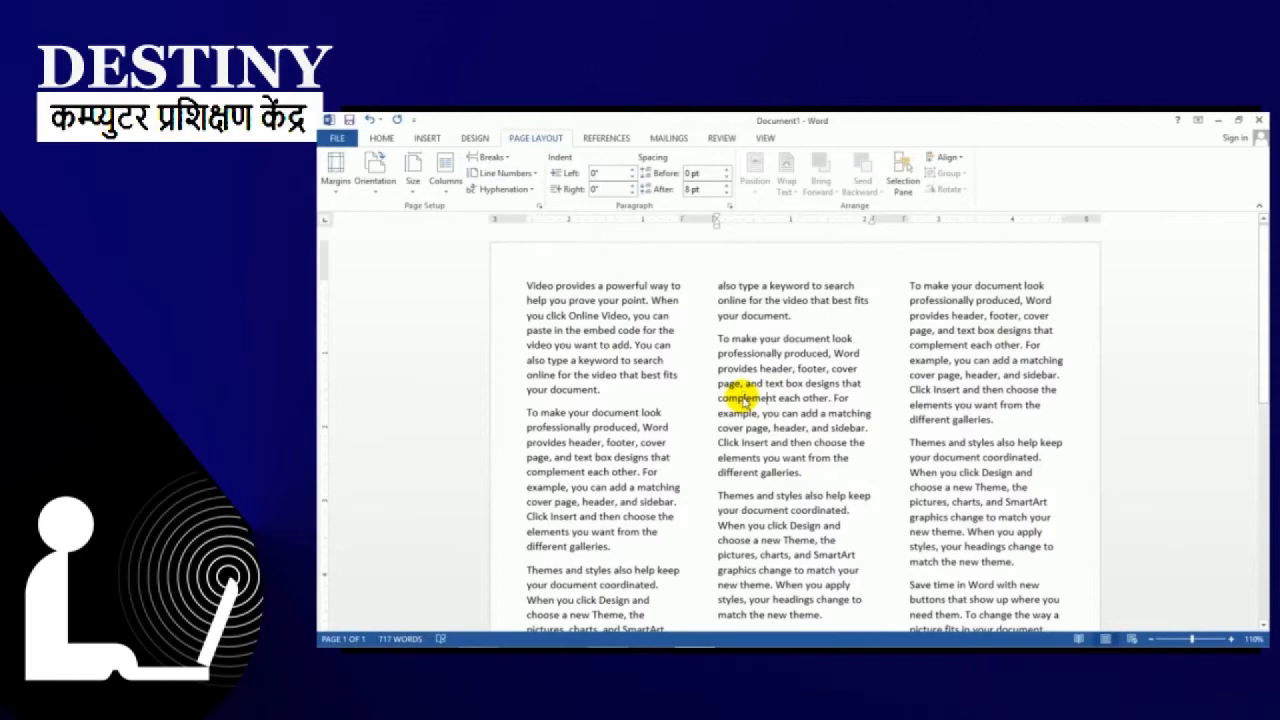
key("ctrl+z")
left_click(737, 366)
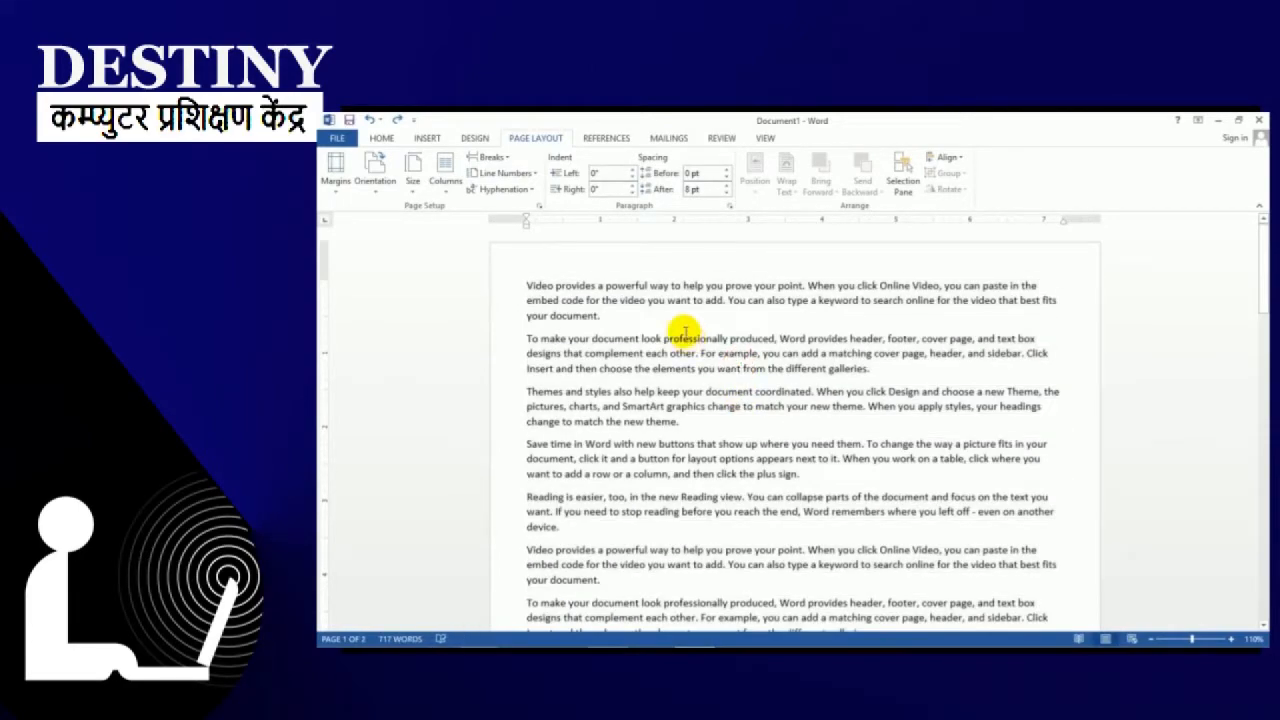
Step: Insert a page break after the second paragraph and review how the text splits across the pages
left_click(505, 162)
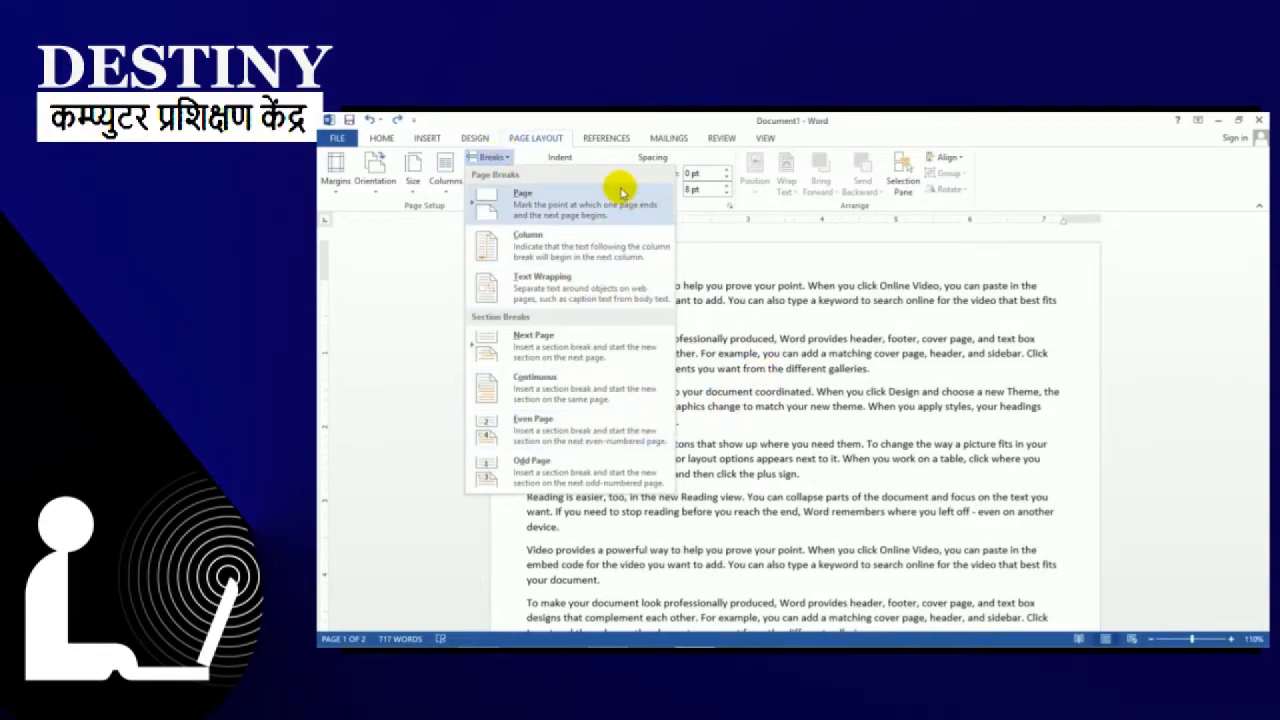
left_click(903, 378)
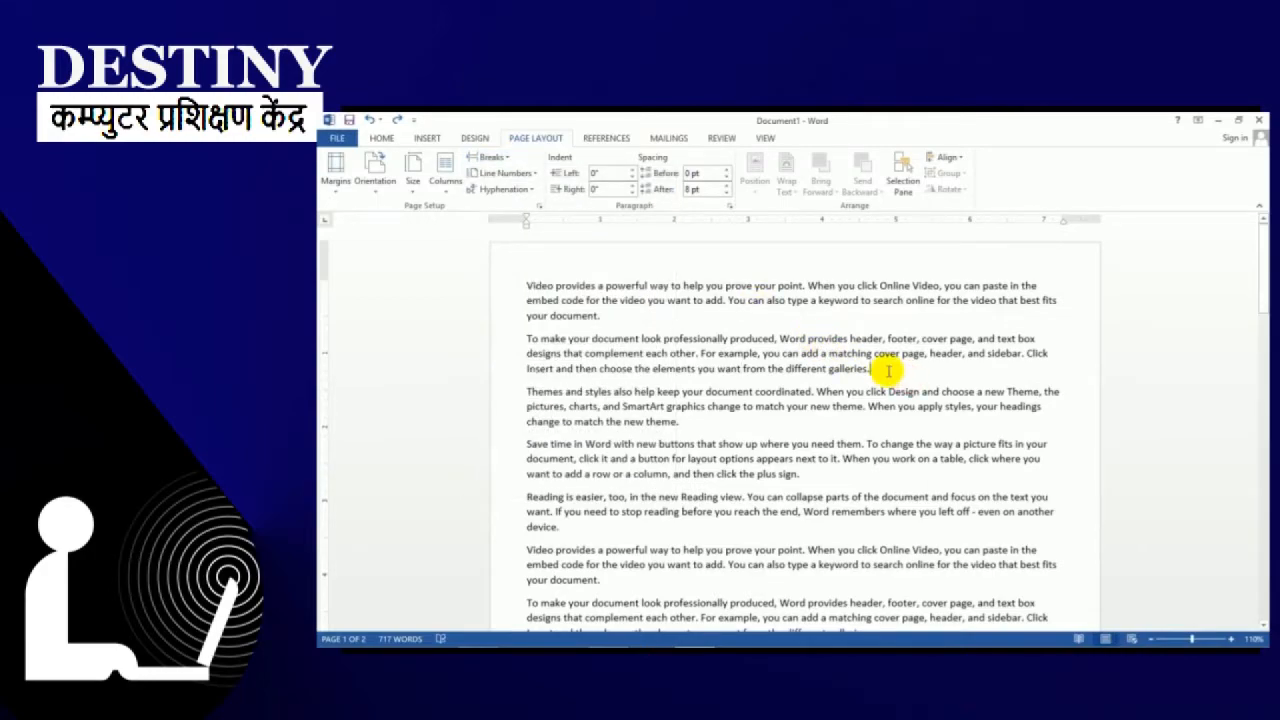
left_click(501, 162)
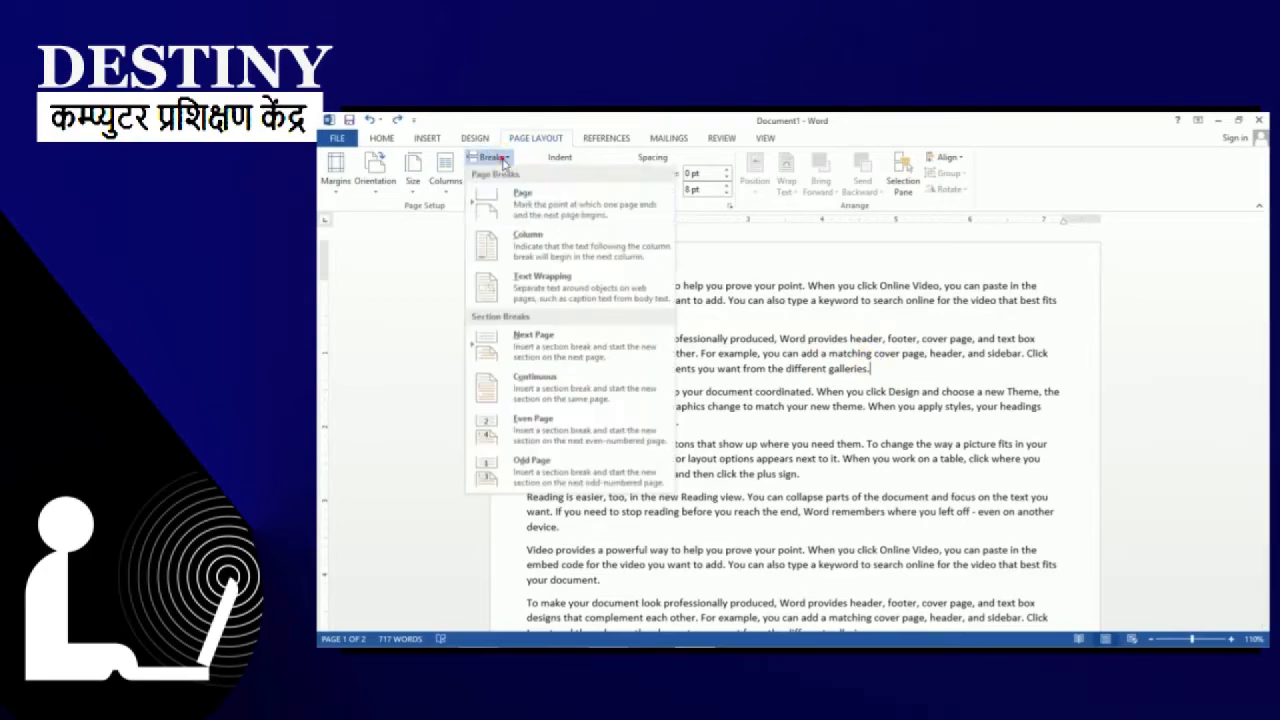
left_click(576, 205)
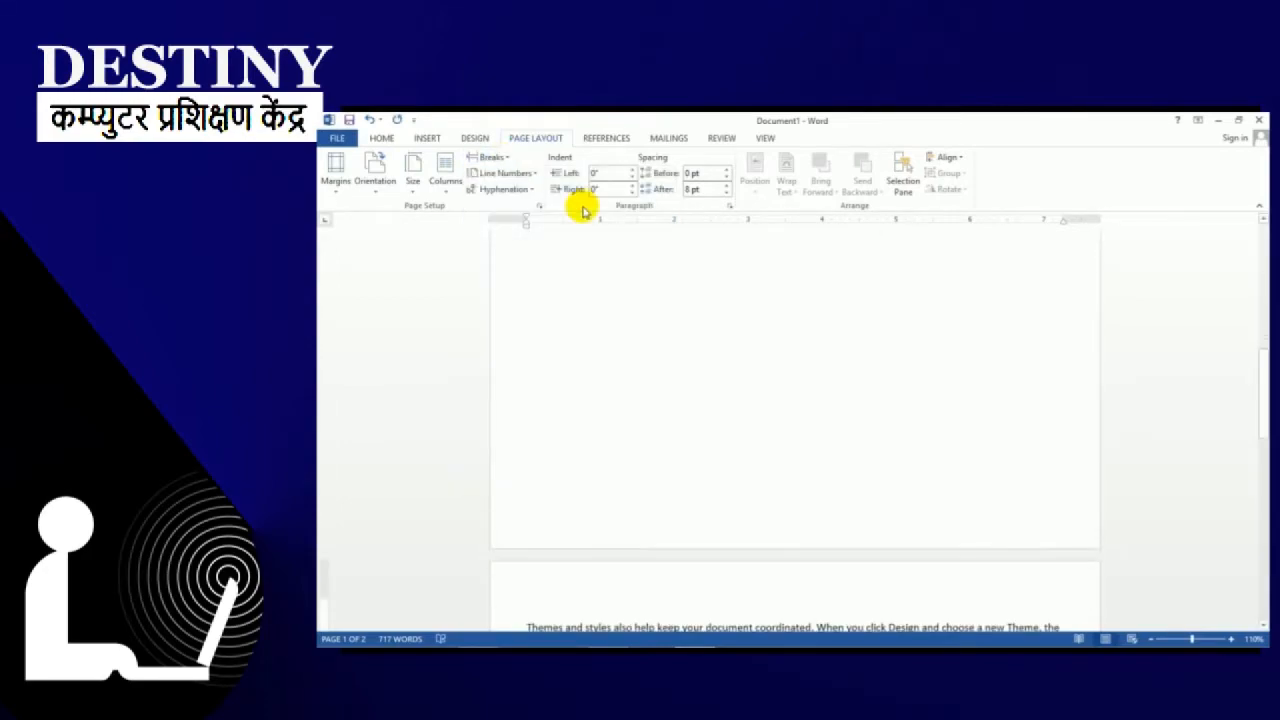
scroll(868, 379, "up", 4)
scroll(869, 378, "down", 12)
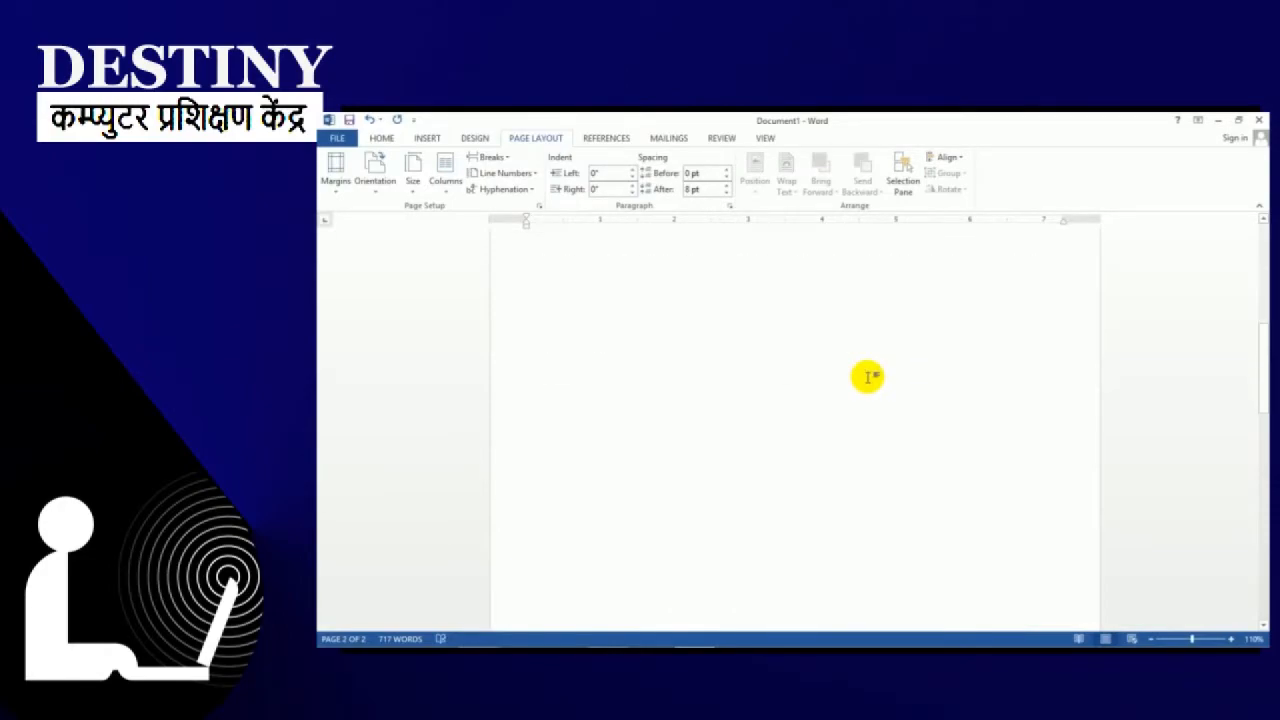
scroll(706, 368, "up", 8)
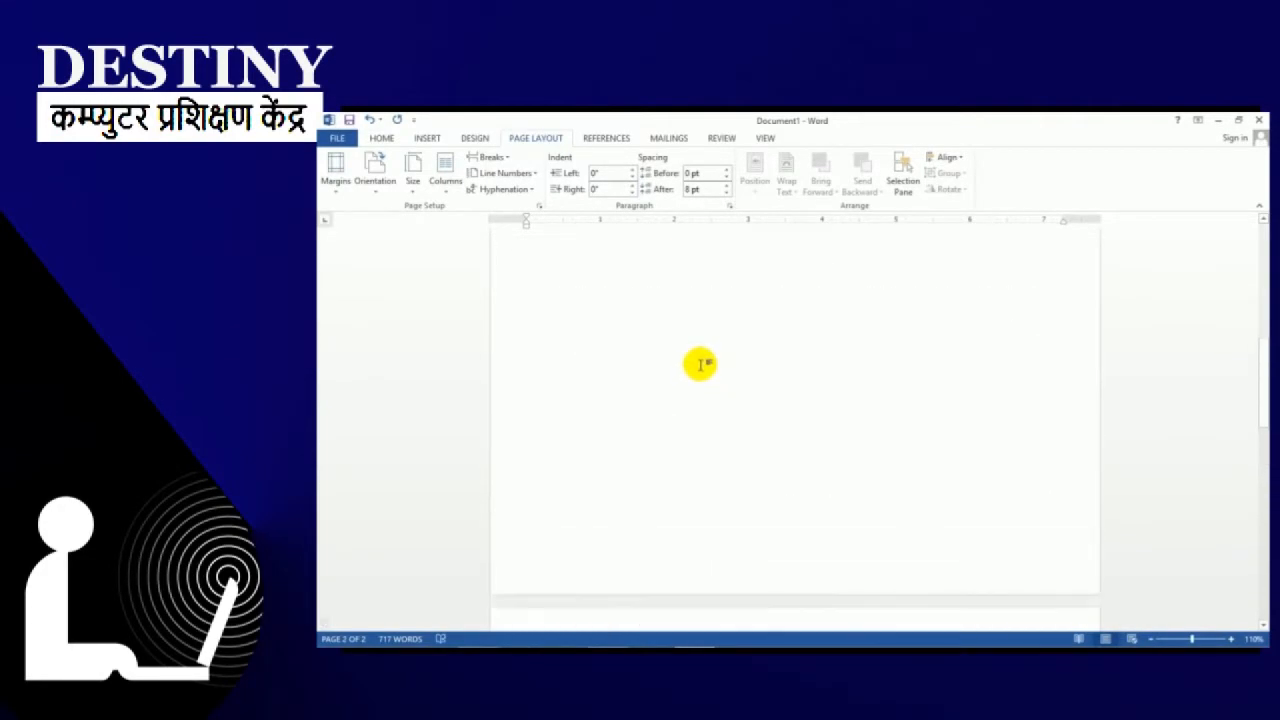
scroll(700, 364, "up", 3)
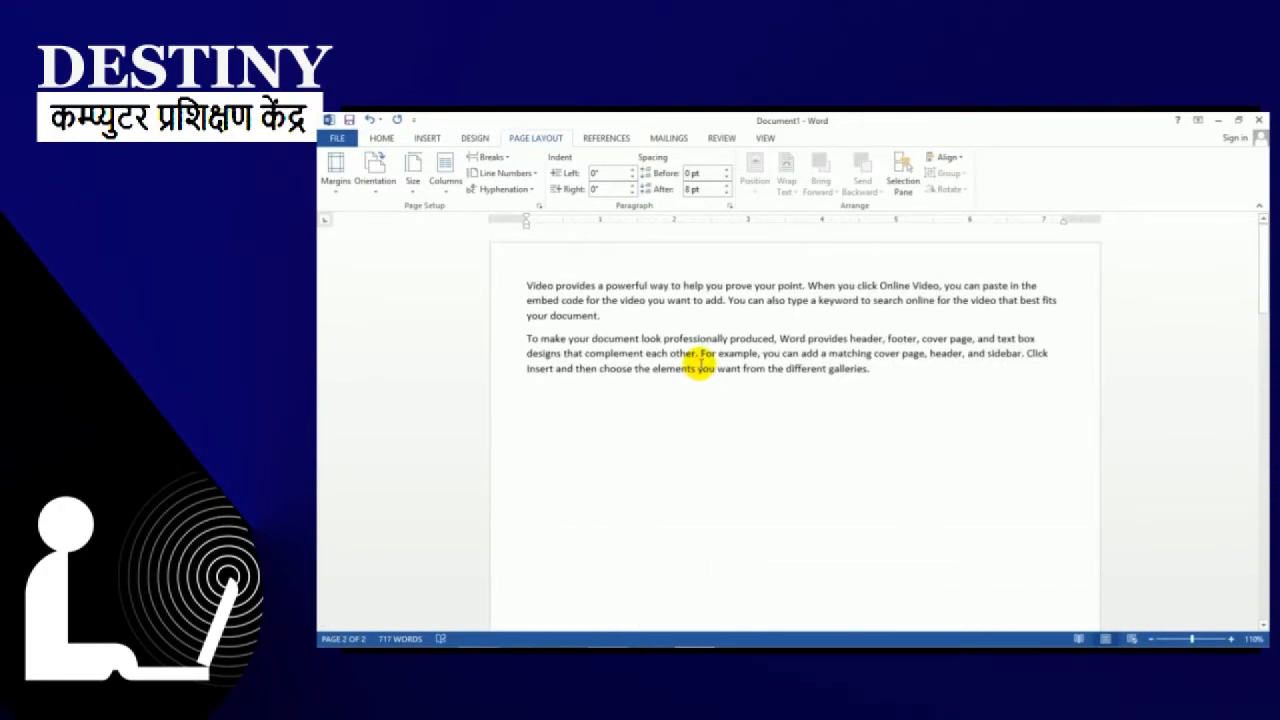
Step: Look over the available page and section break types, and undo the page break after the second paragraph
left_click(510, 157)
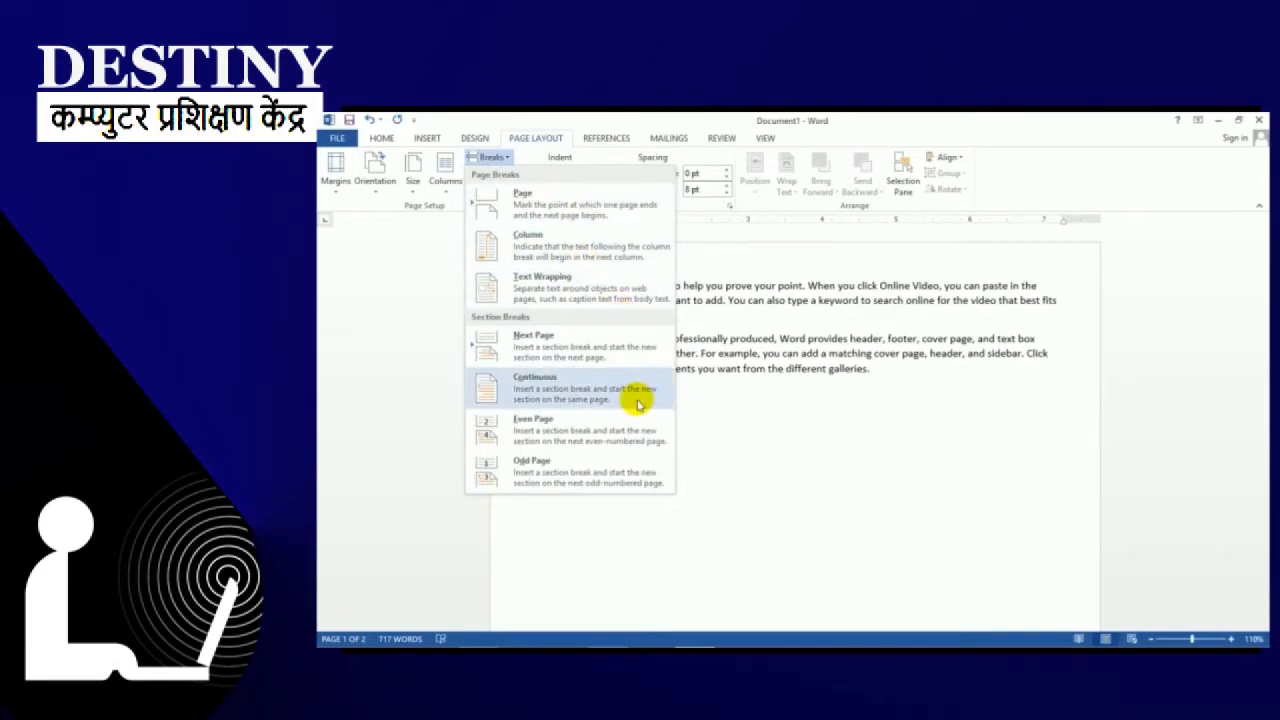
left_click(815, 435)
scroll(810, 415, "down", 5)
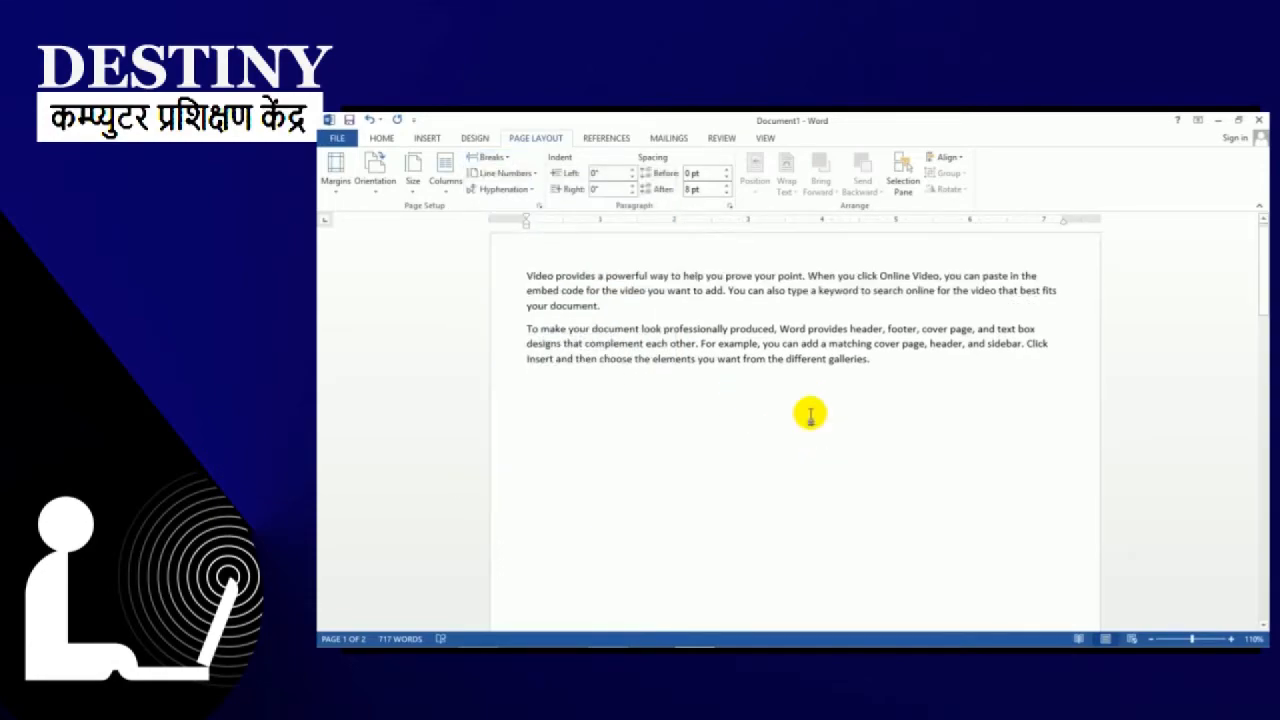
scroll(810, 415, "down", 5)
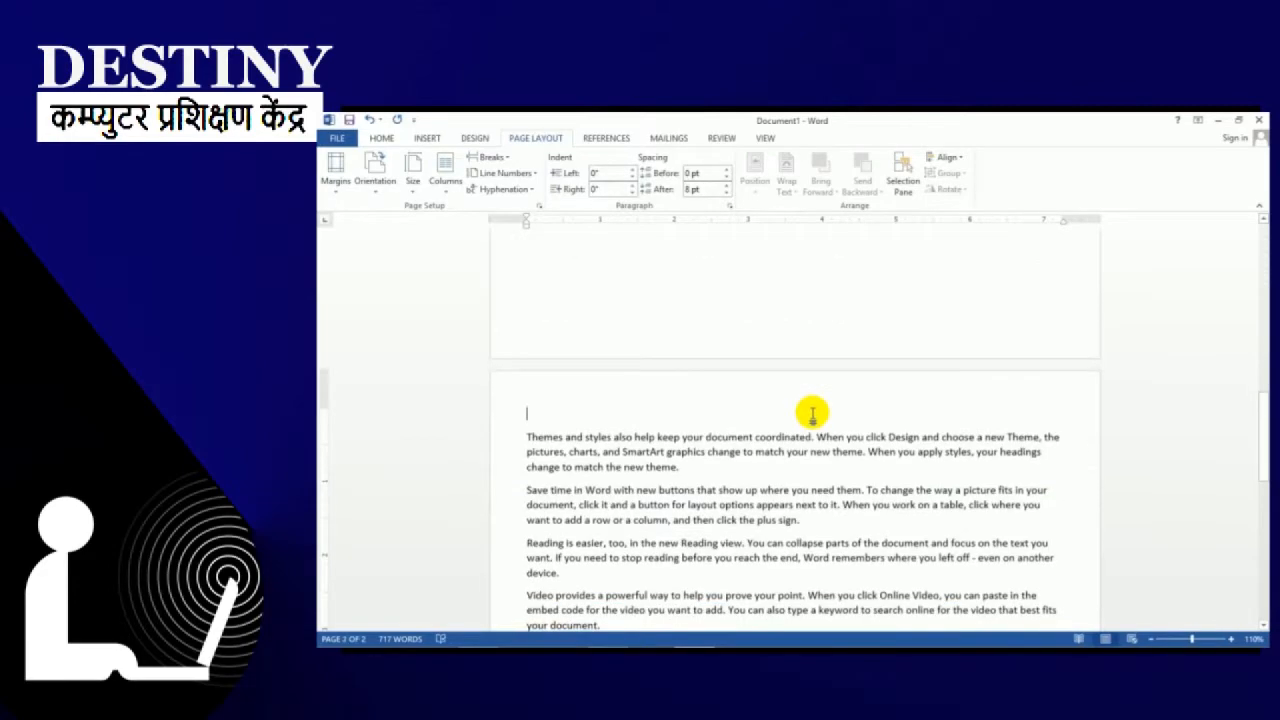
scroll(812, 412, "up", 5)
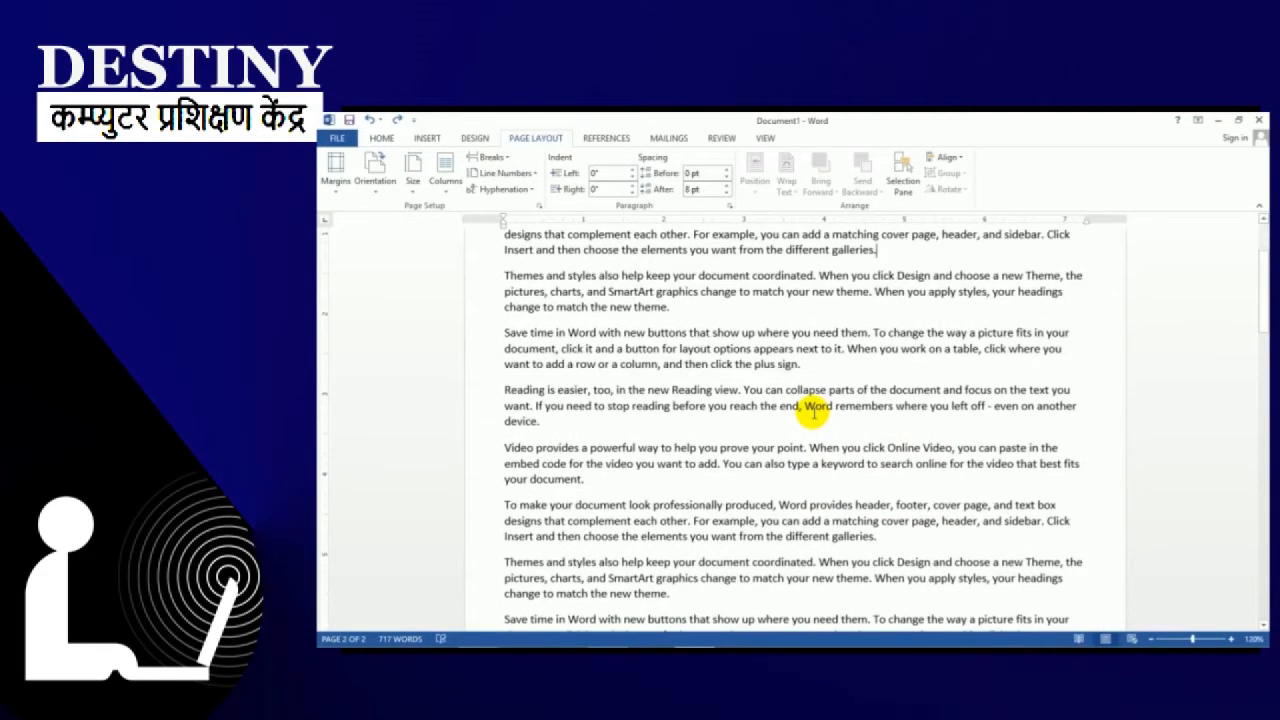
scroll(810, 412, "up", 2)
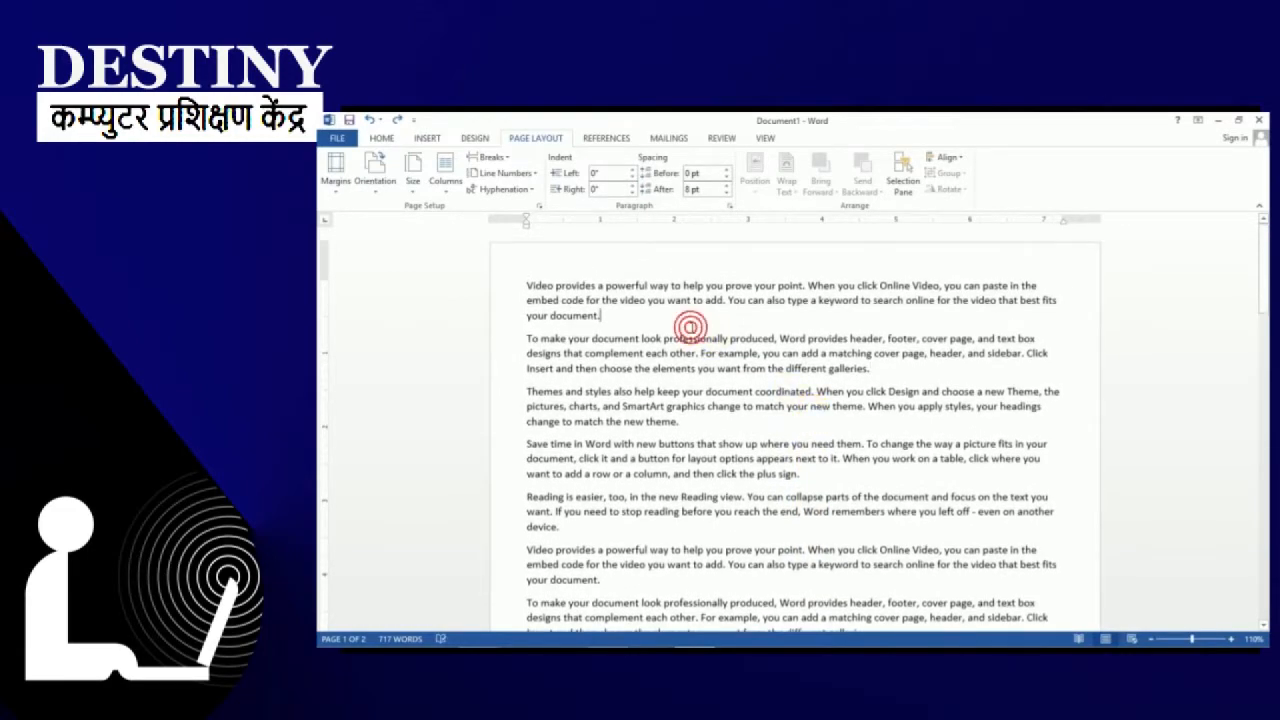
Step: Apply continuous line numbering to the document, review the numbers down the pages, and undo the numbering
left_click(532, 175)
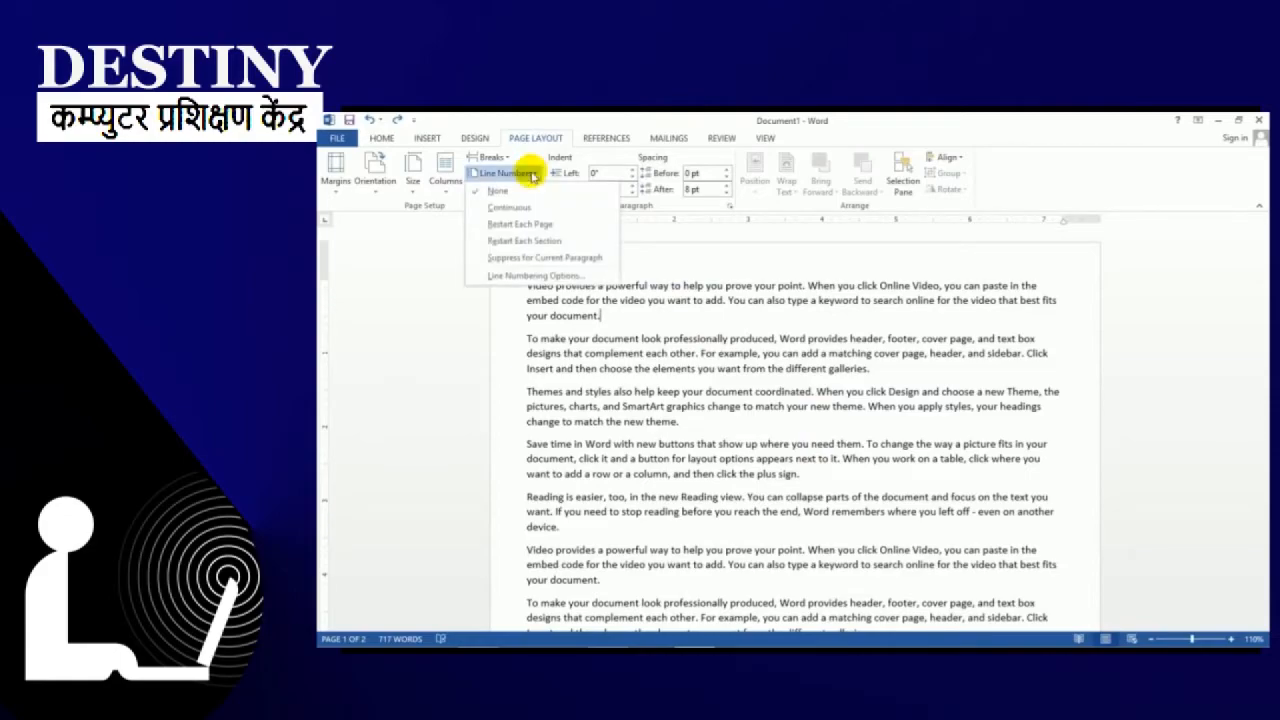
left_click(521, 208)
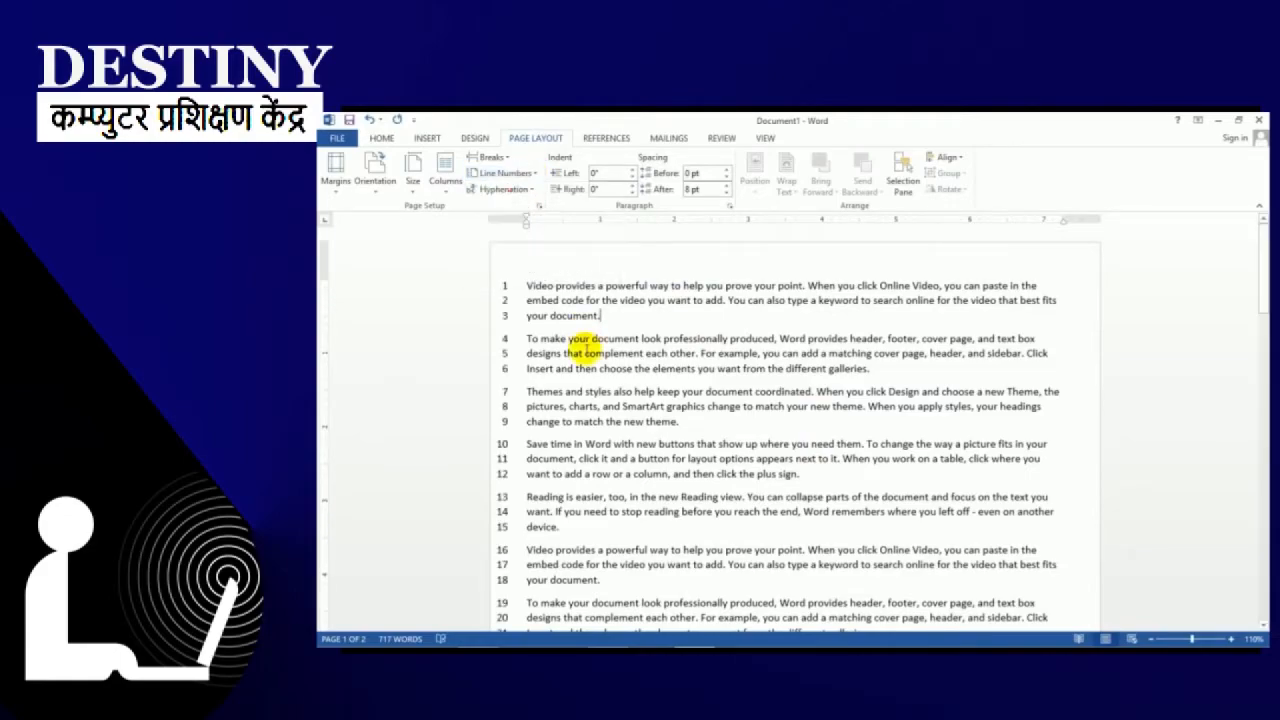
scroll(545, 340, "down", 5)
scroll(549, 307, "down", 4)
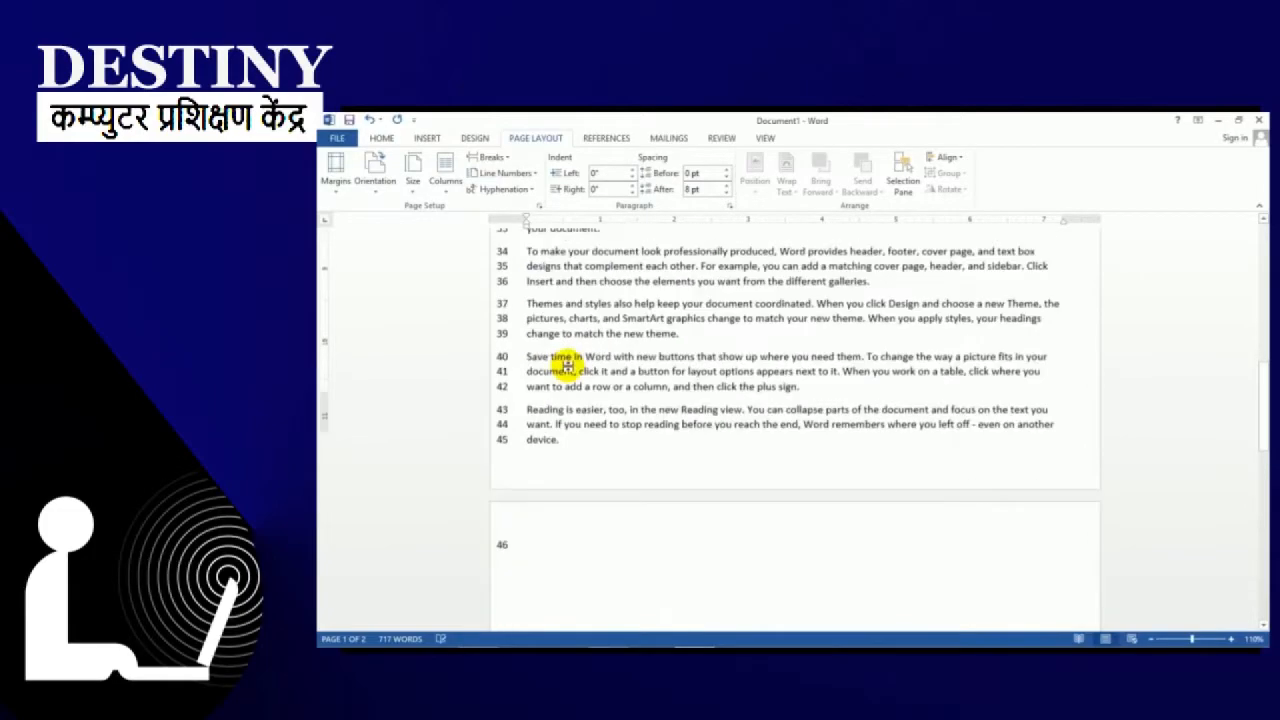
scroll(560, 360, "up", 6)
scroll(528, 262, "up", 5)
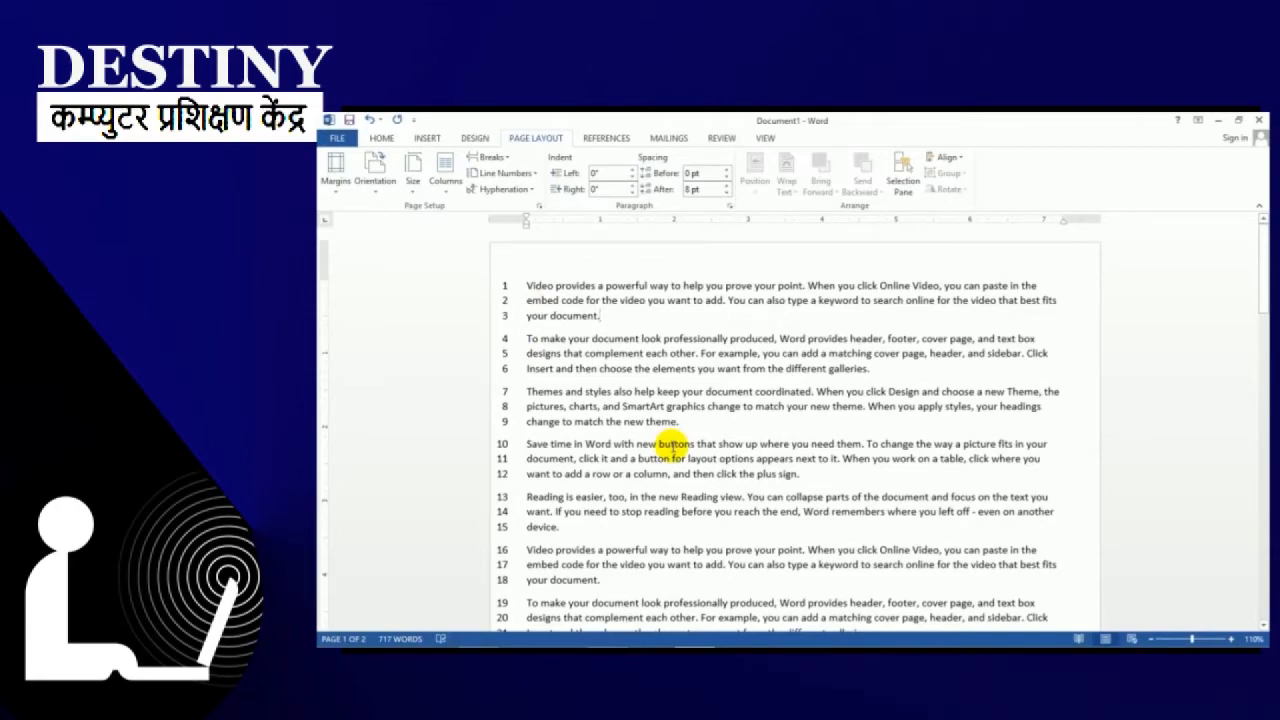
key("ctrl+z")
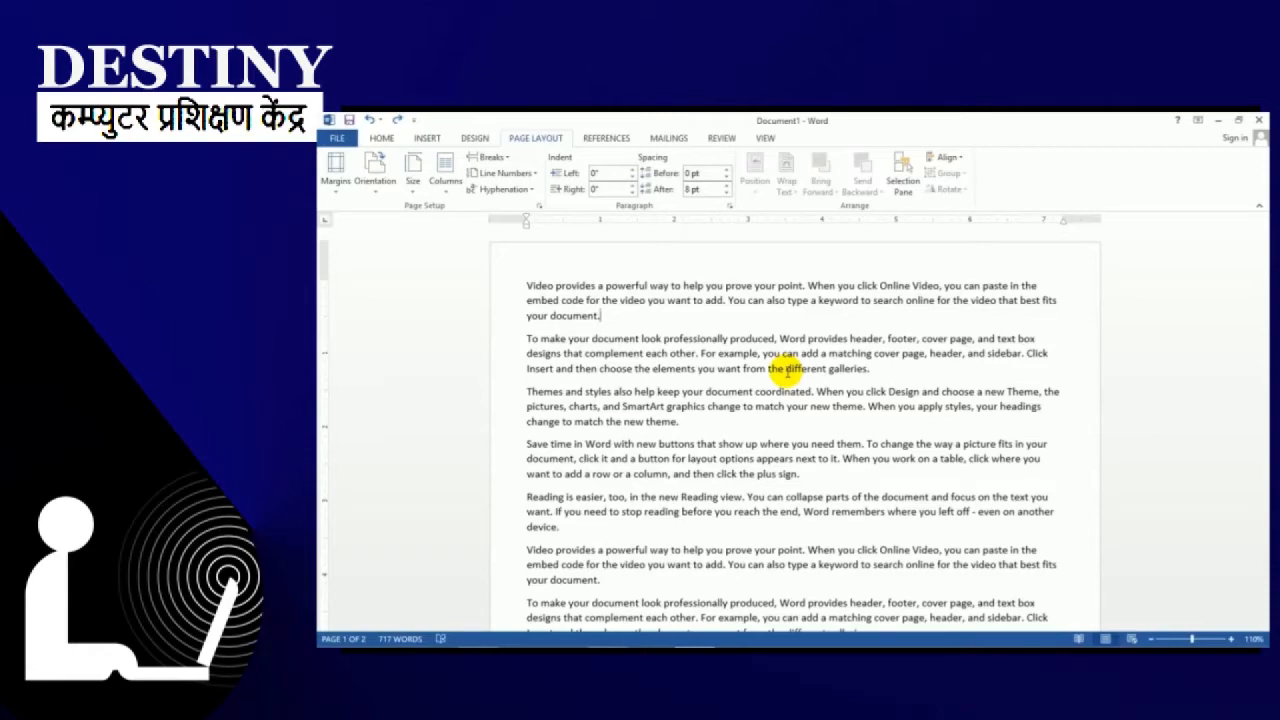
Step: Turn on automatic hyphenation for the entire document text and review the hyphenated line ends
key("ctrl+a")
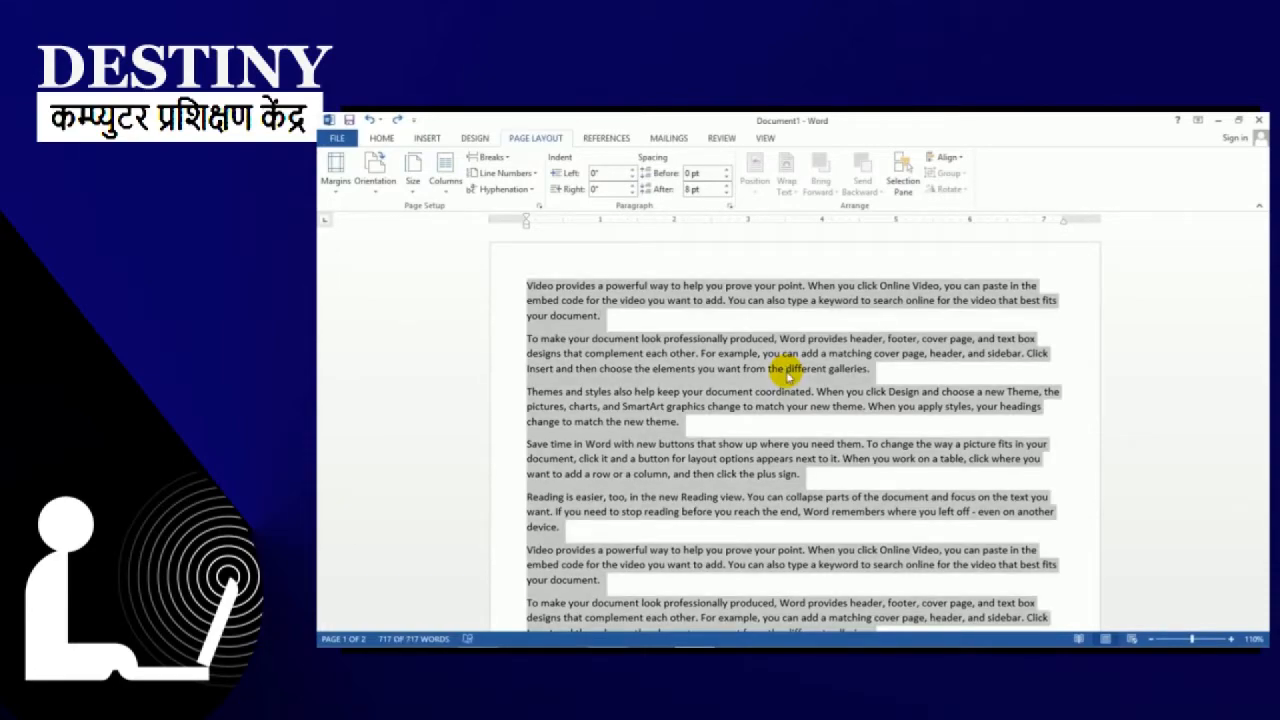
left_click(505, 189)
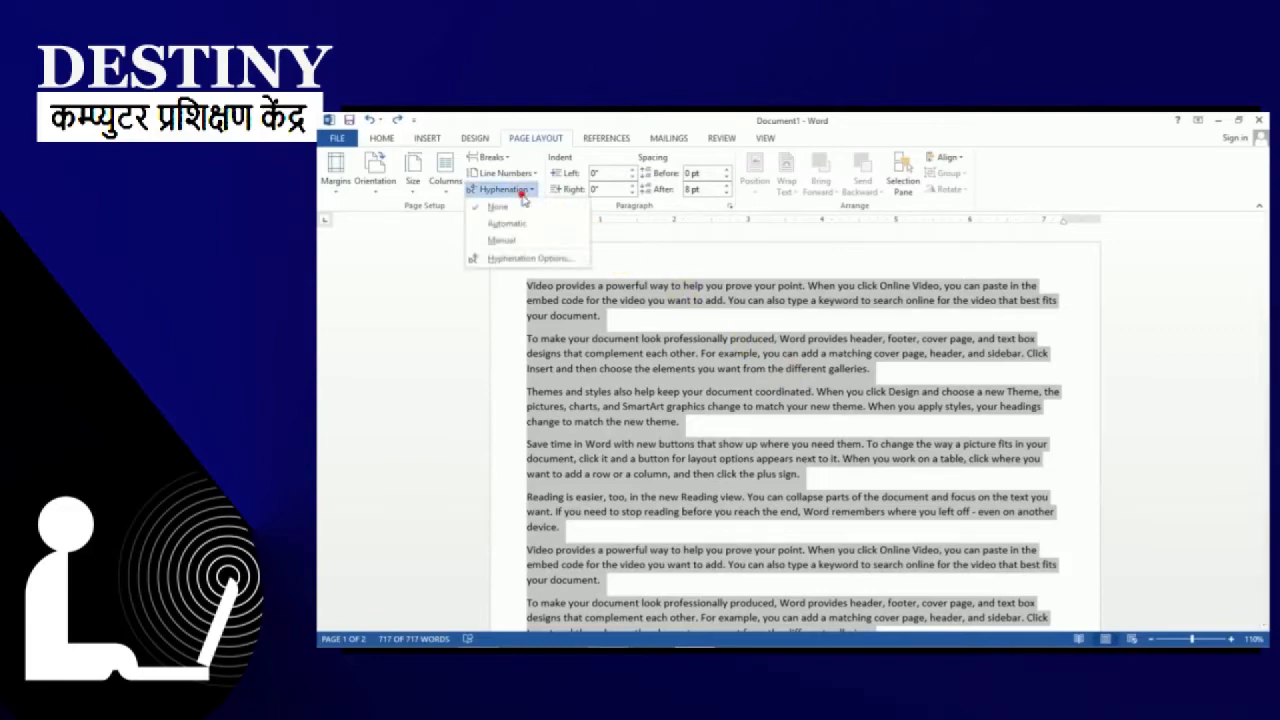
left_click(508, 223)
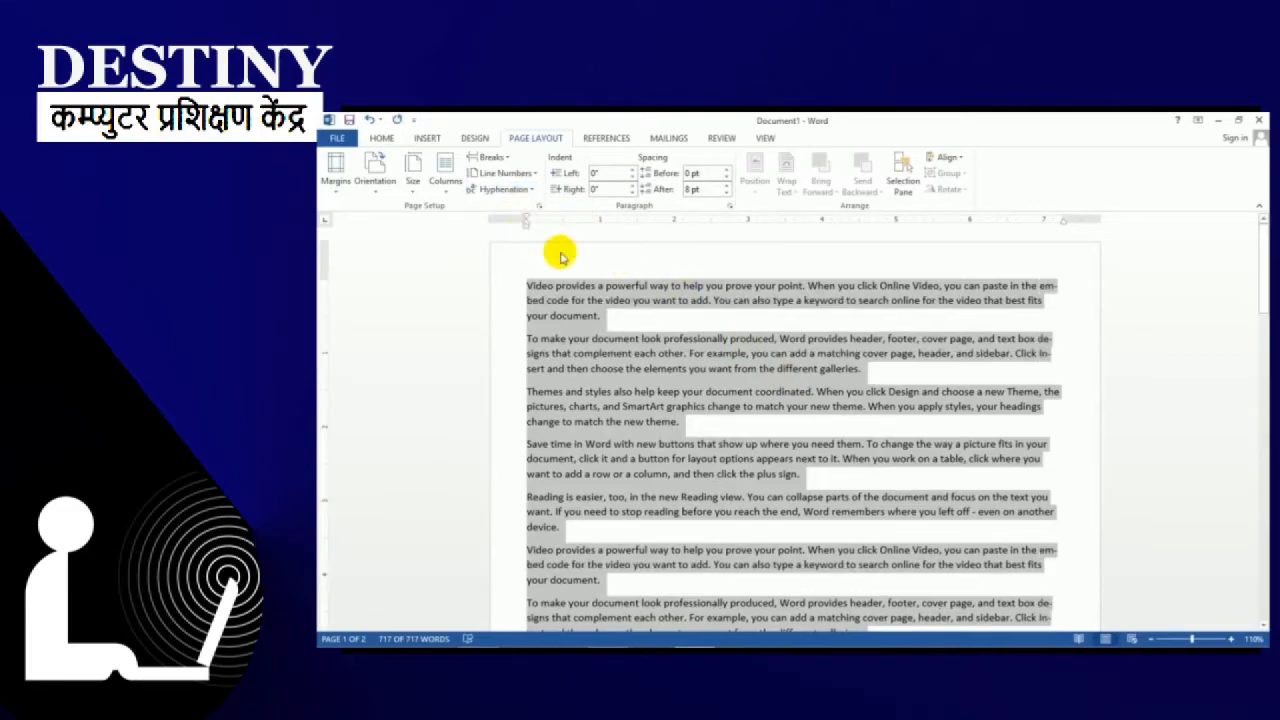
left_click(882, 319)
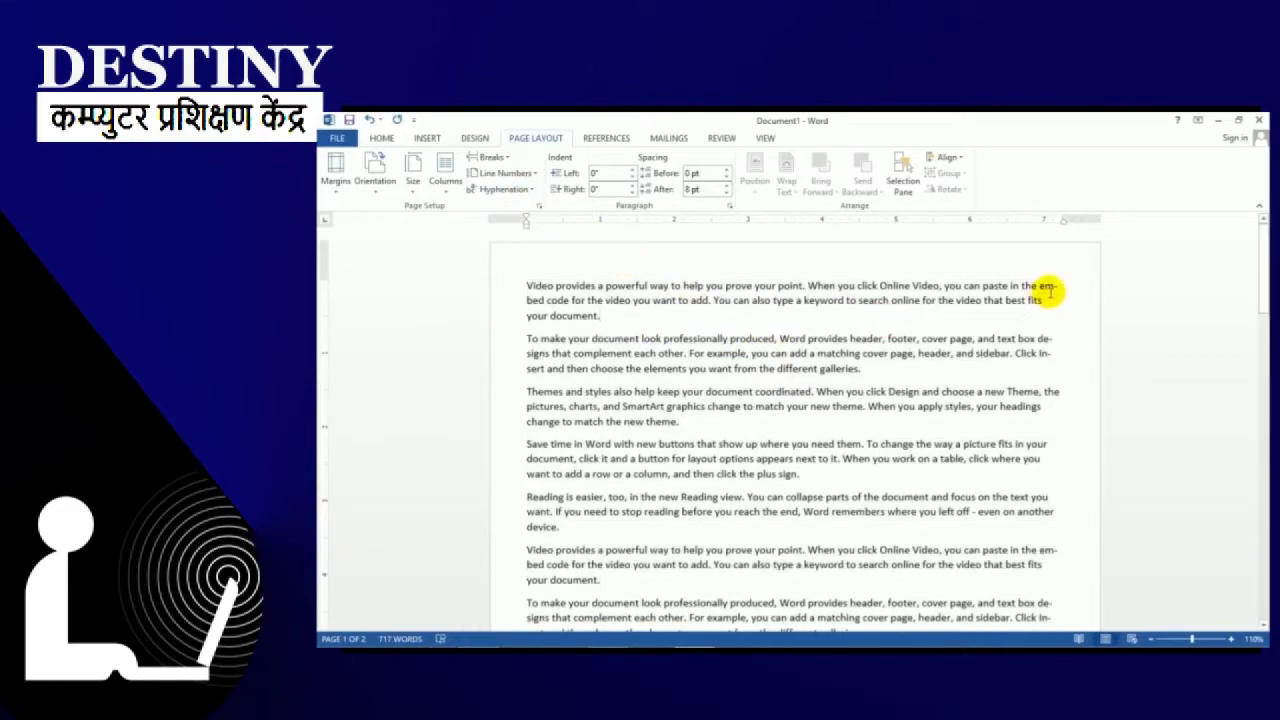
left_click(603, 313)
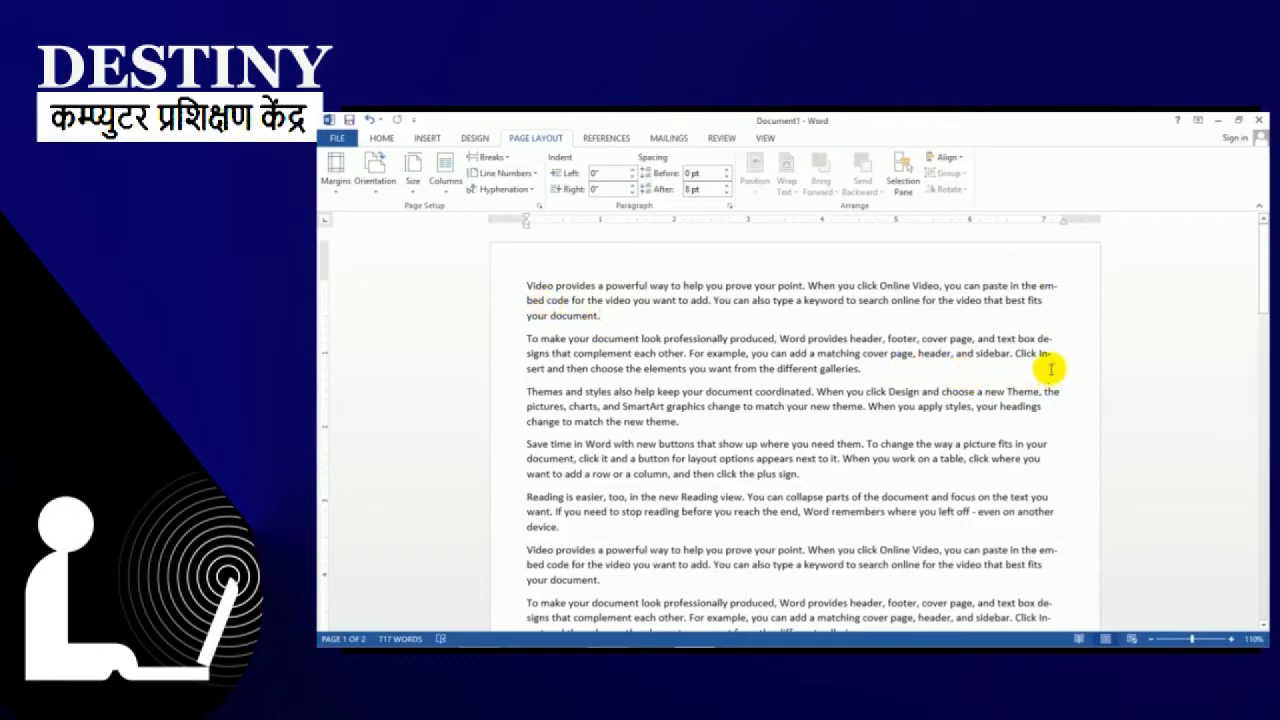
scroll(1050, 362, "down", 1)
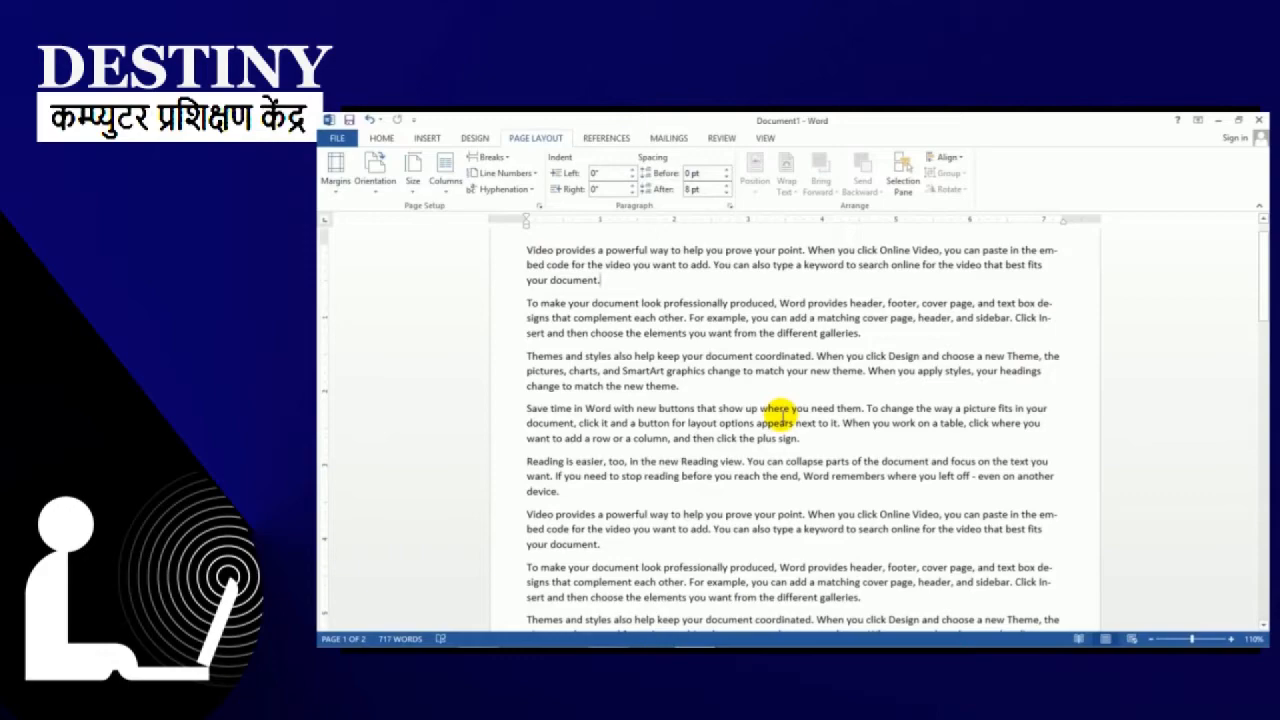
scroll(778, 410, "up", 1)
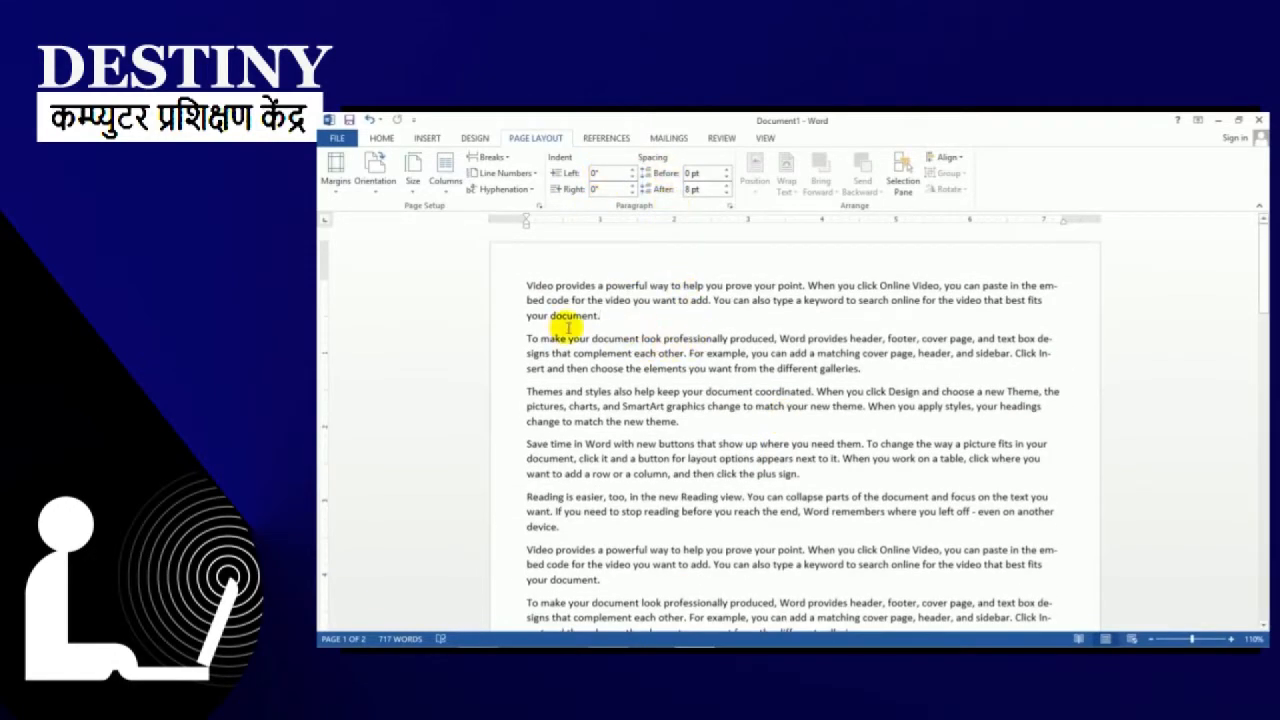
Step: Try larger left indents on the second paragraph, and settle its left indent at 0.2"
left_click(777, 339)
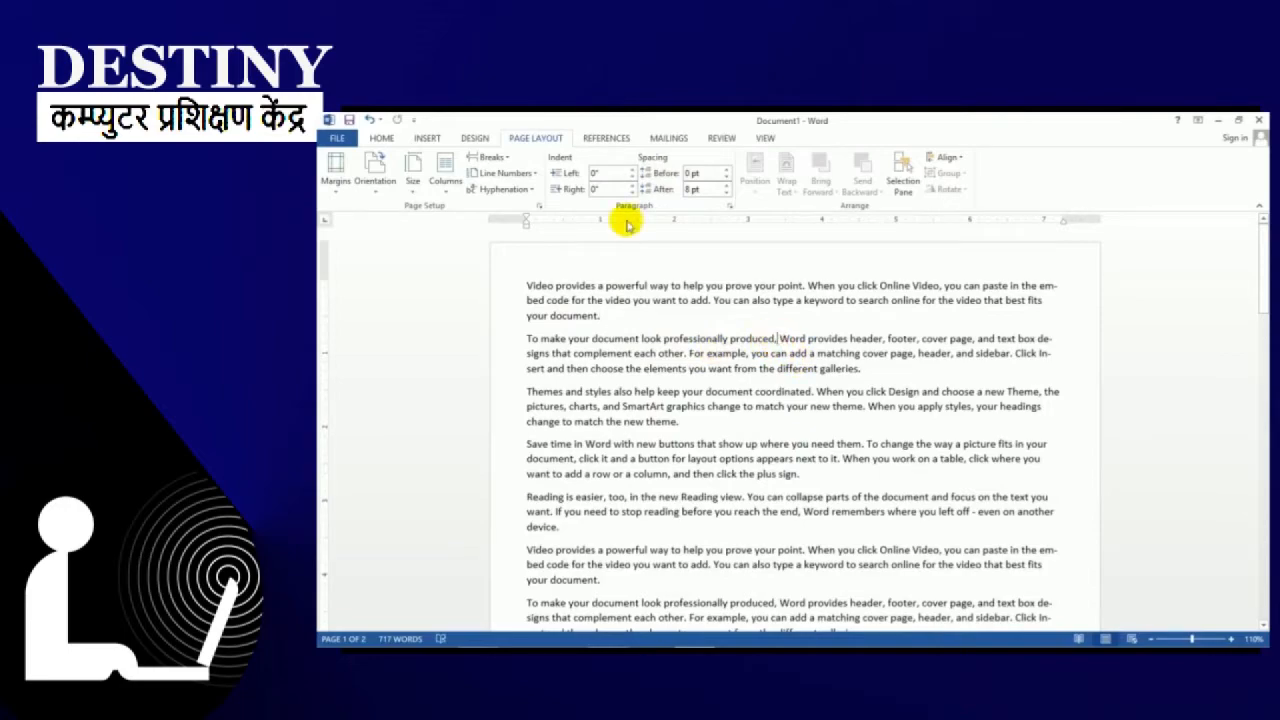
left_click(632, 170)
left_click(632, 170)
left_click(632, 170)
left_click(632, 170)
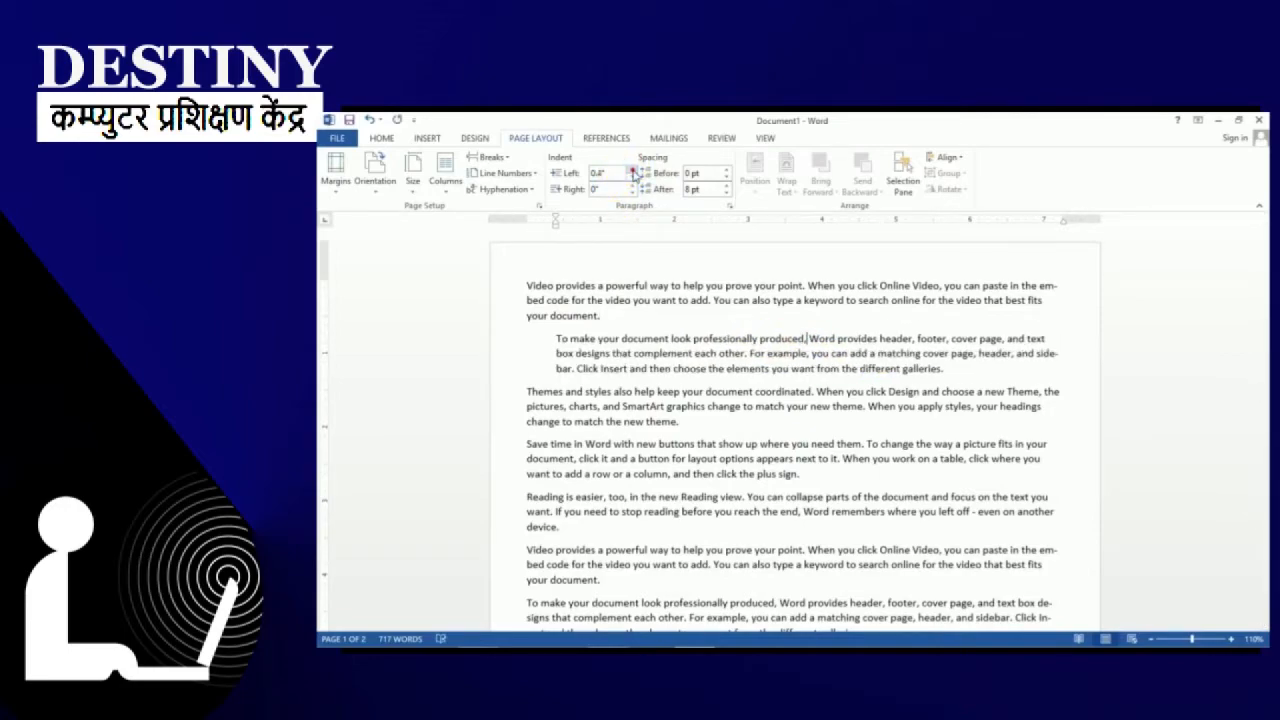
left_click(632, 170)
left_click(632, 170)
left_click(632, 170)
left_click(632, 170)
left_click(633, 178)
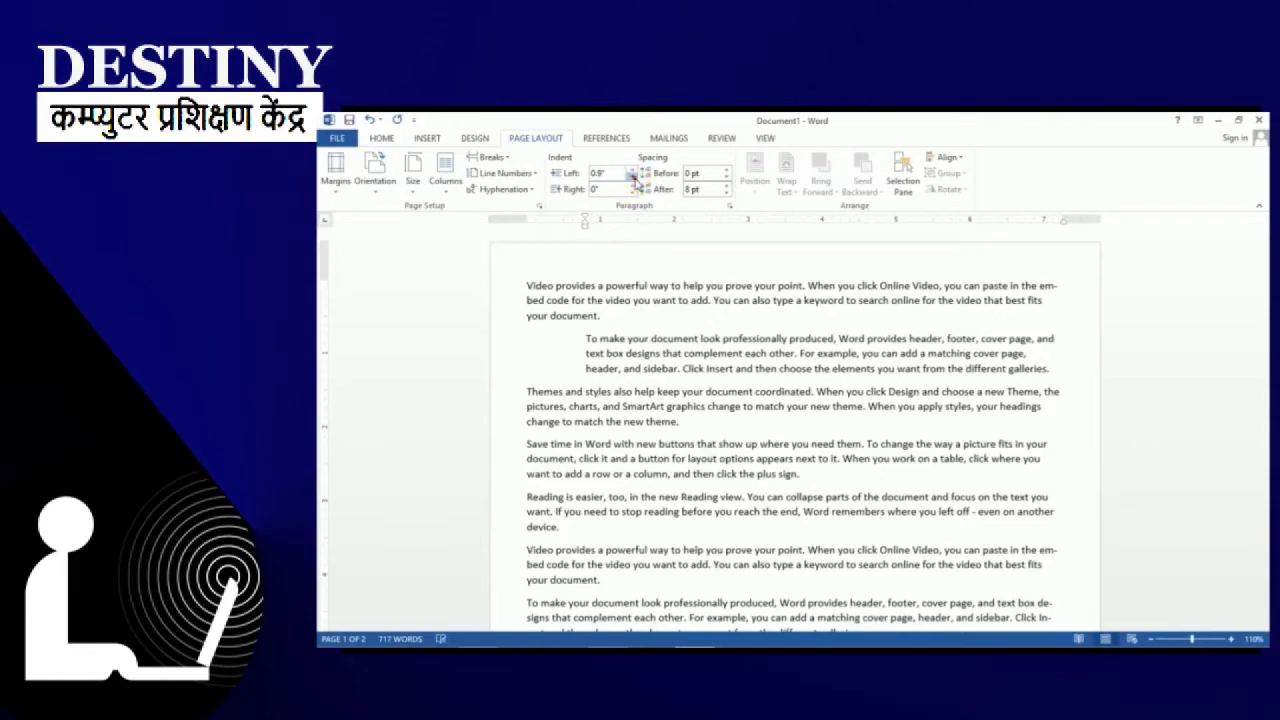
left_click(633, 178)
left_click(633, 178)
left_click(633, 178)
left_click(633, 178)
left_click(633, 178)
Step: Set the right indent of the second paragraph to 0.4"
left_click(632, 185)
left_click(632, 185)
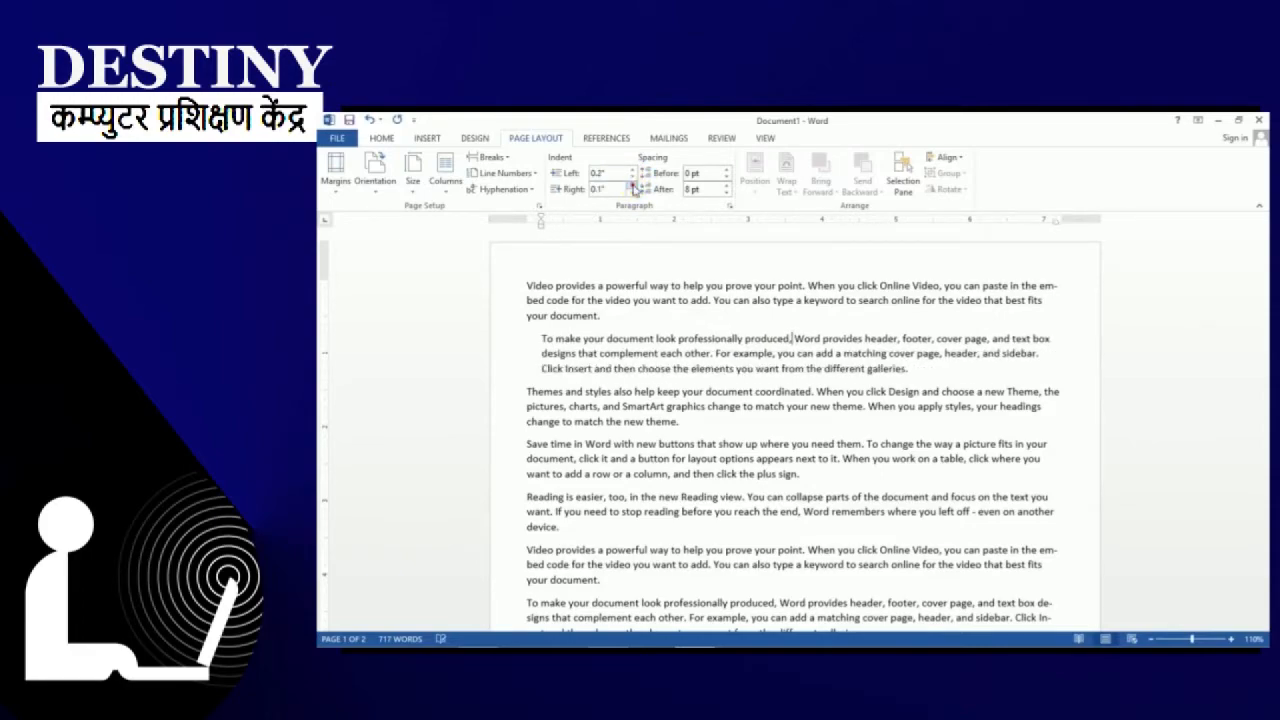
left_click(632, 185)
left_click(632, 185)
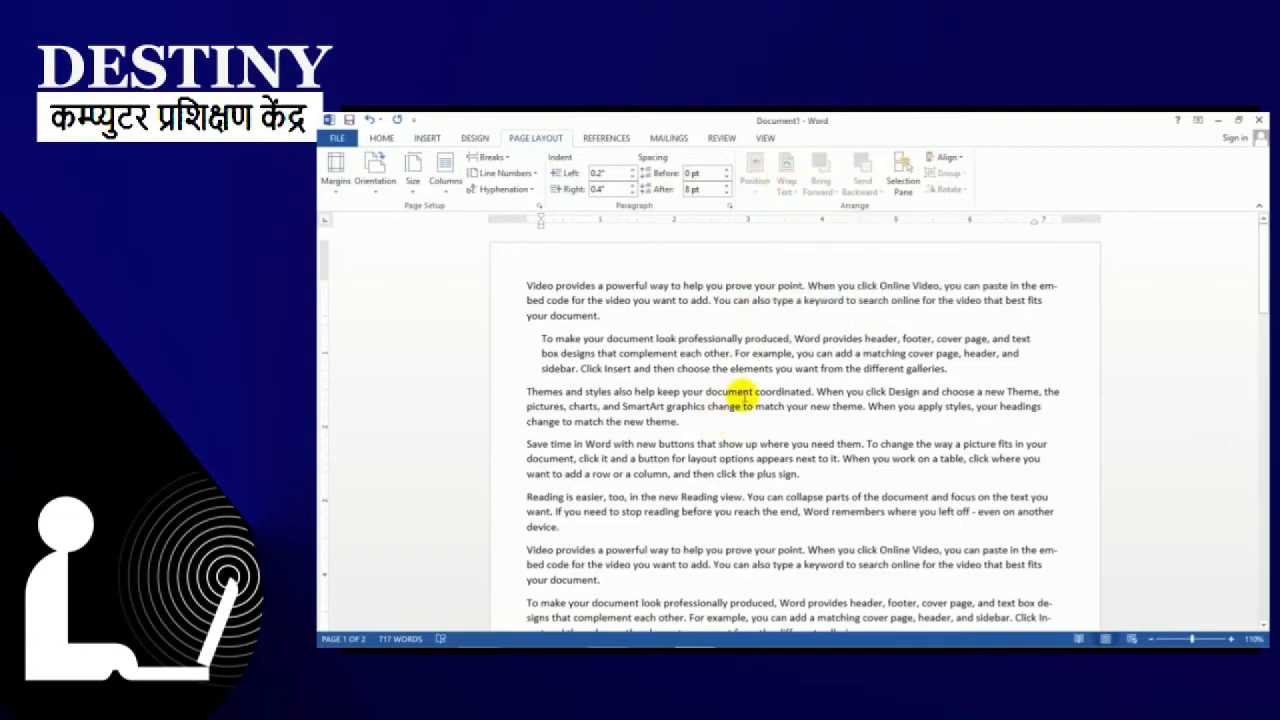
Step: Draw a rectangle about 2.53" wide and 1.7" high over the middle of the second to fourth paragraphs
left_click(427, 138)
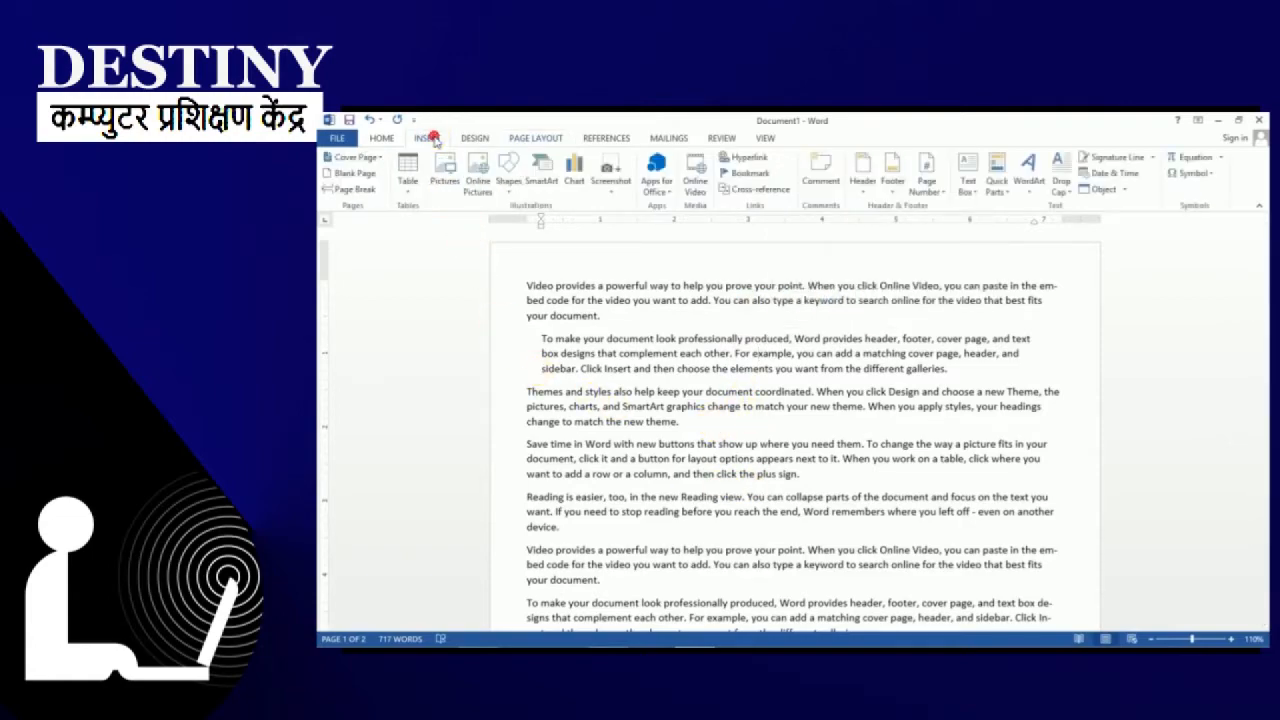
left_click(519, 180)
left_click(545, 218)
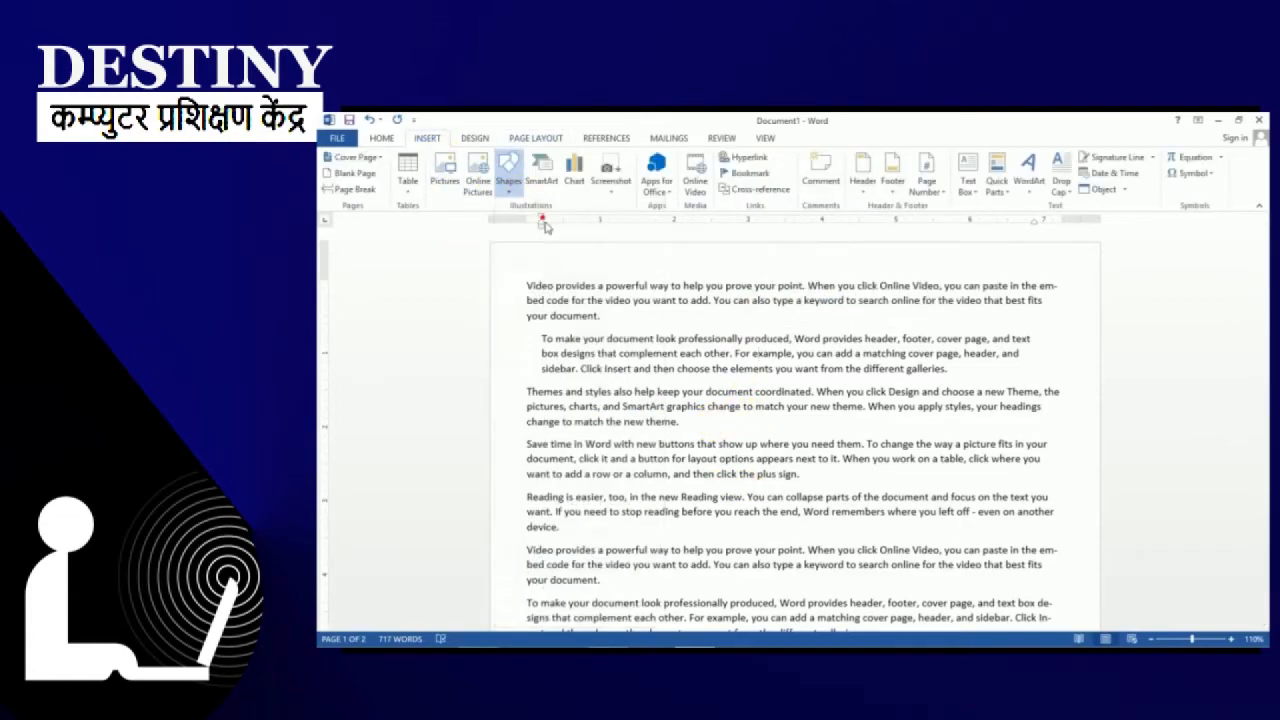
left_click_drag(690, 352, 878, 478)
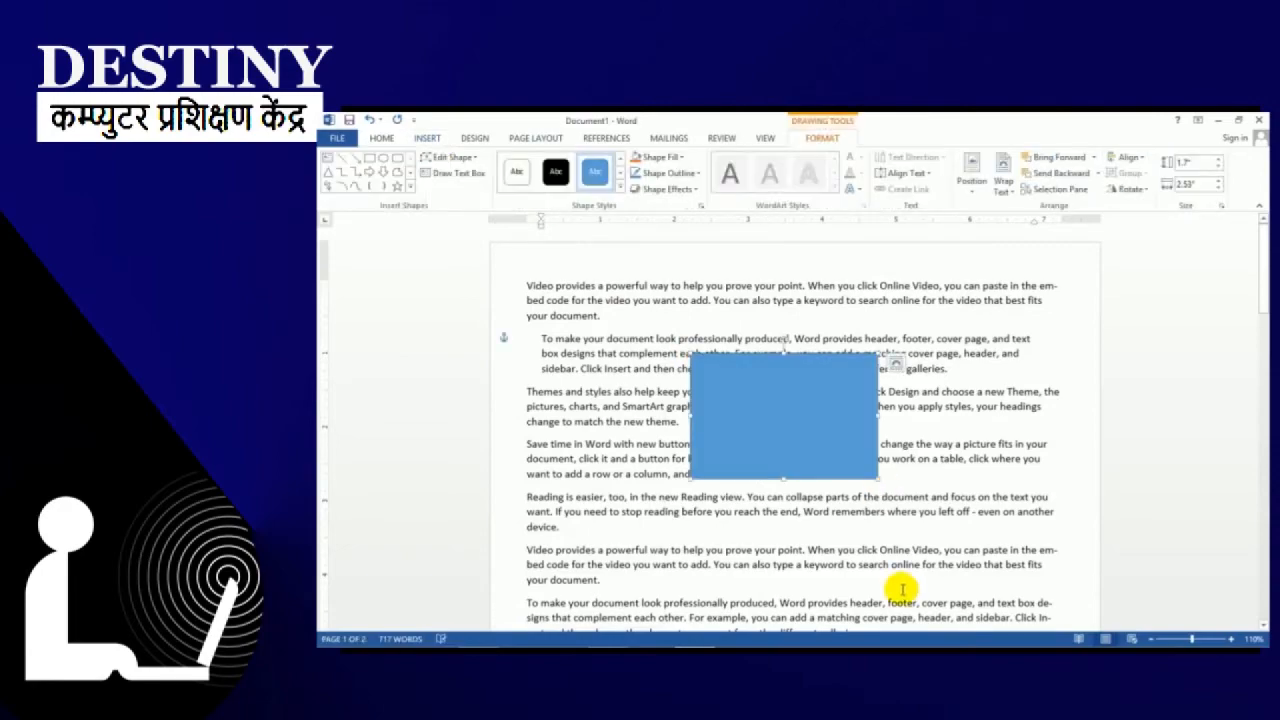
Step: Position the rectangle in the top right with square text wrapping, and move it back over the middle of the second paragraph
left_click(534, 138)
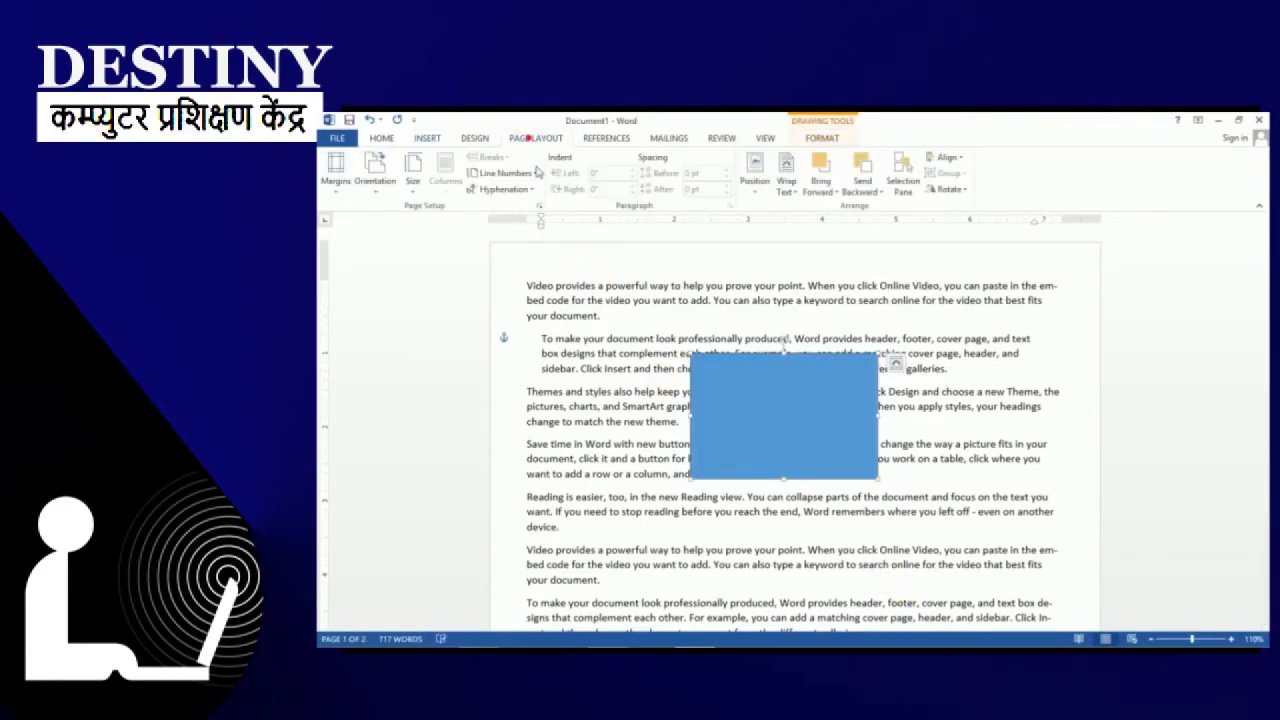
left_click_drag(808, 414, 795, 387)
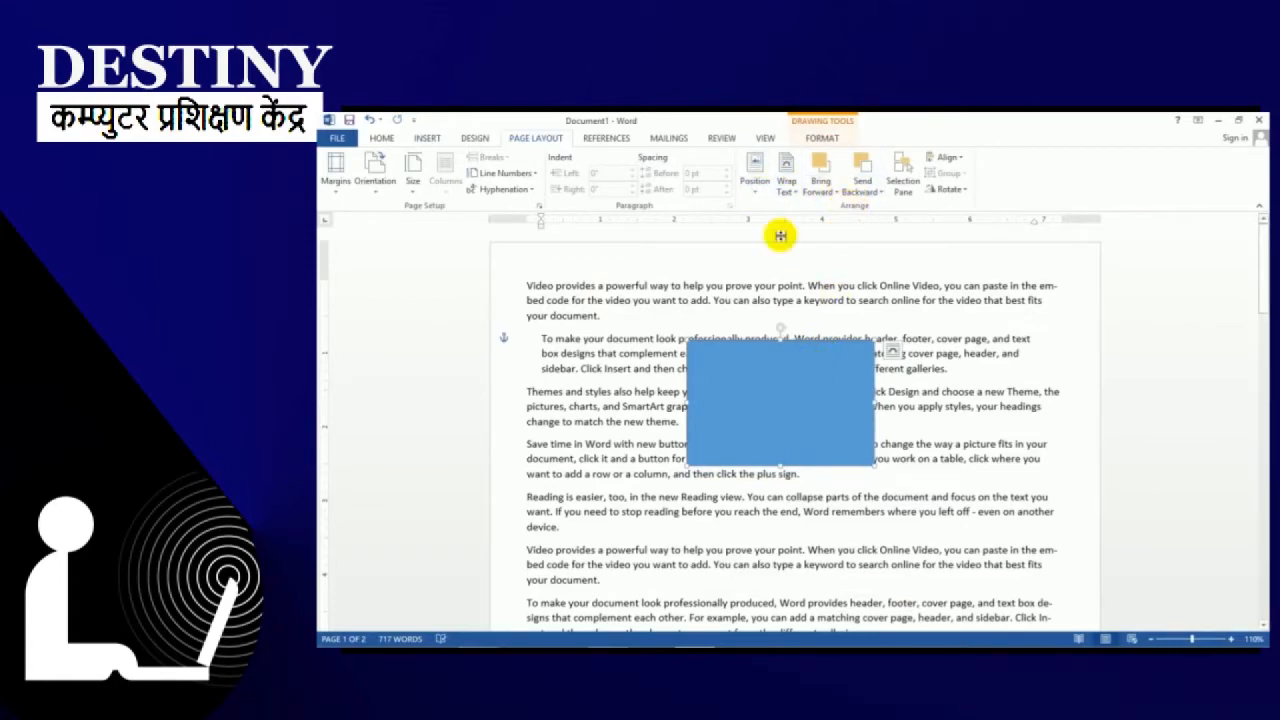
left_click(758, 188)
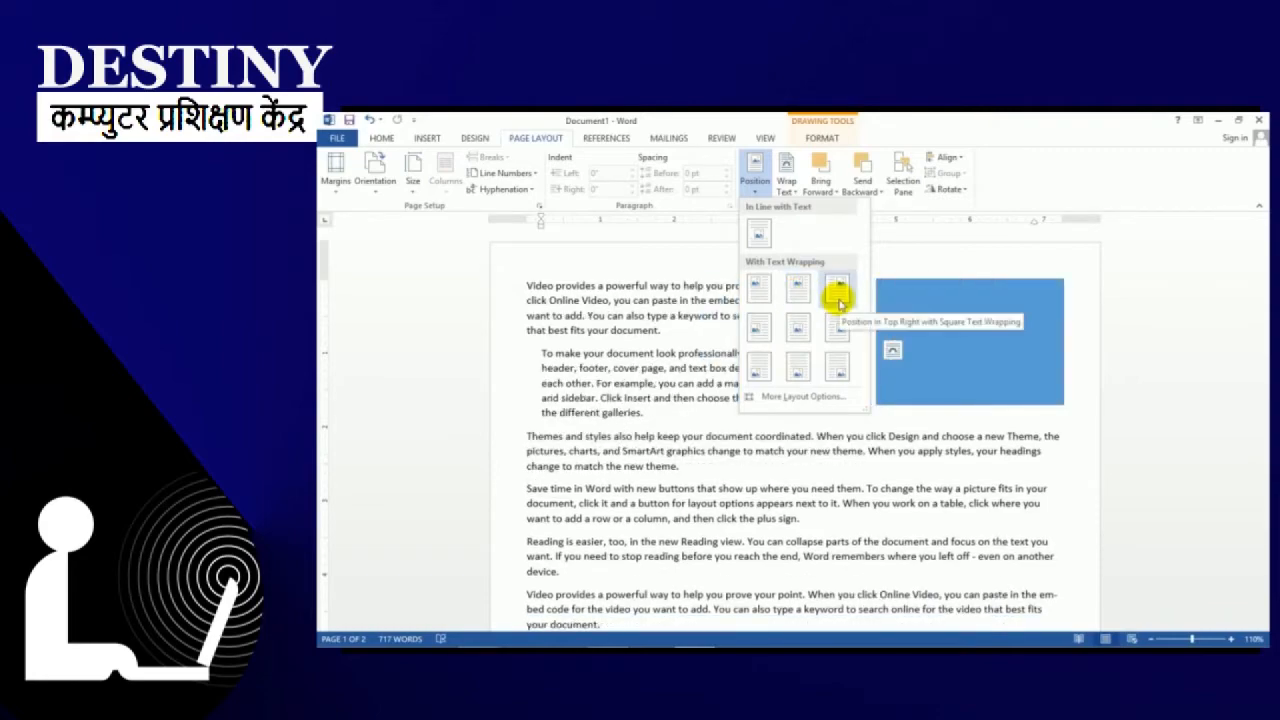
left_click(838, 298)
left_click_drag(867, 340, 694, 372)
Step: Review the rectangle's text wrapping options without choosing one, and delete the rectangle from the text
left_click(781, 191)
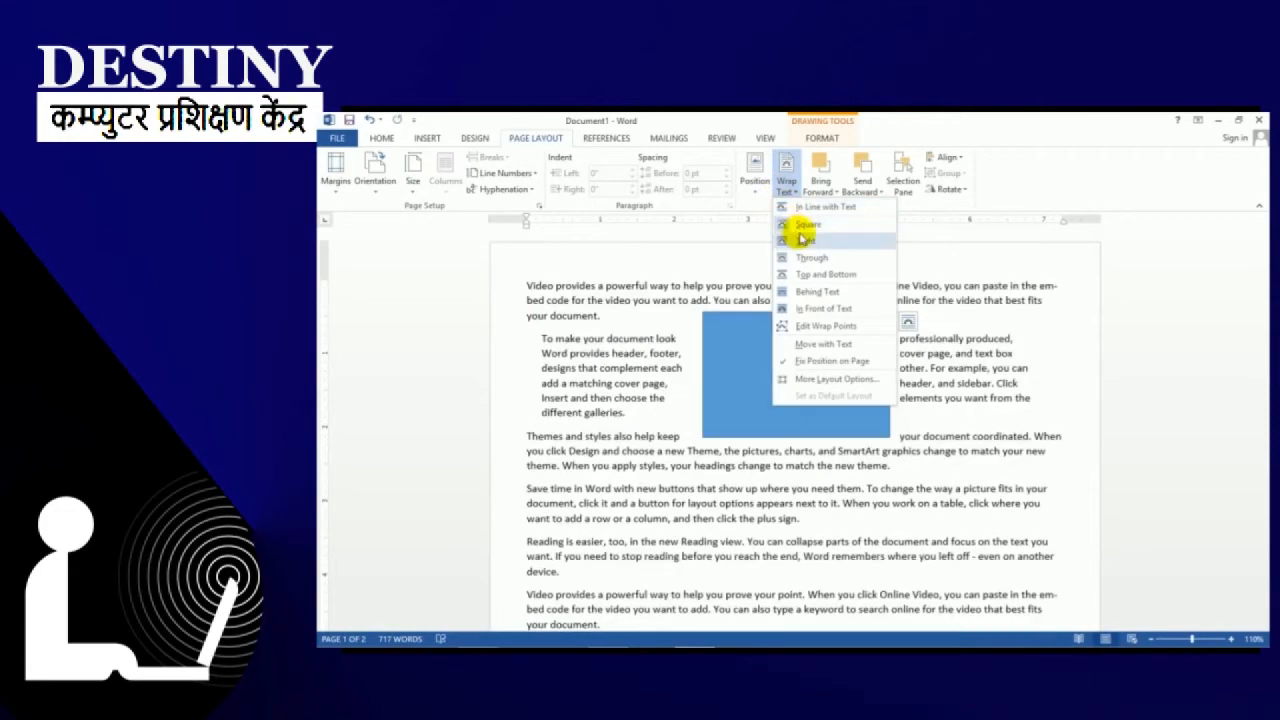
left_click(749, 350)
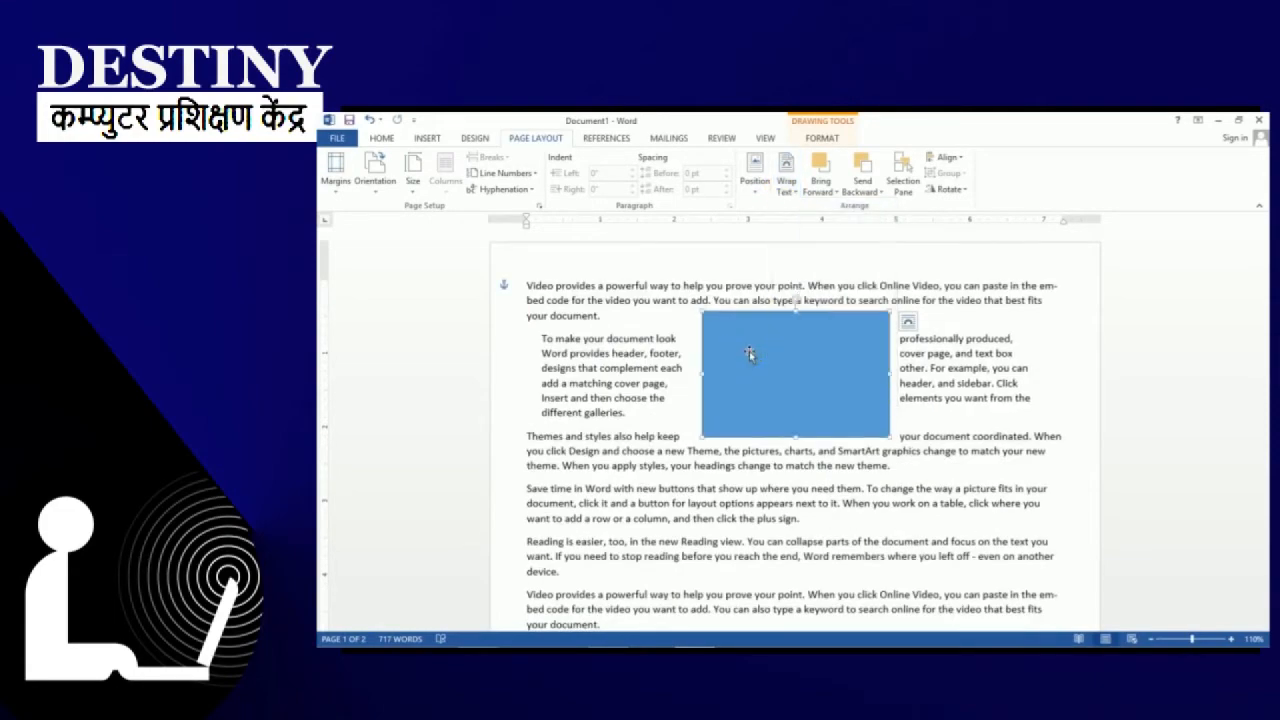
key("Delete")
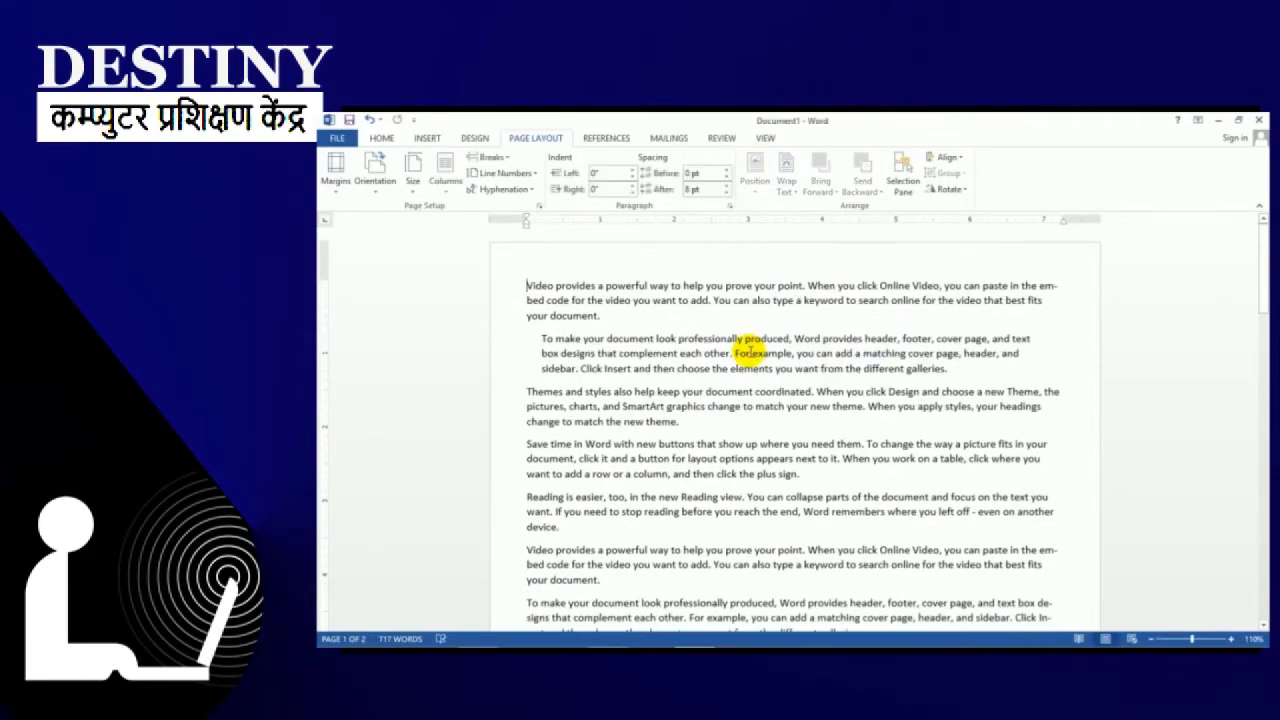
Step: Insert the Building-and-Designing-Your-Own-Home-Lighting picture from Wallpapers > 3d wall on drive F:, and shrink it to about 3.55" wide and 2.66" high
left_click(427, 138)
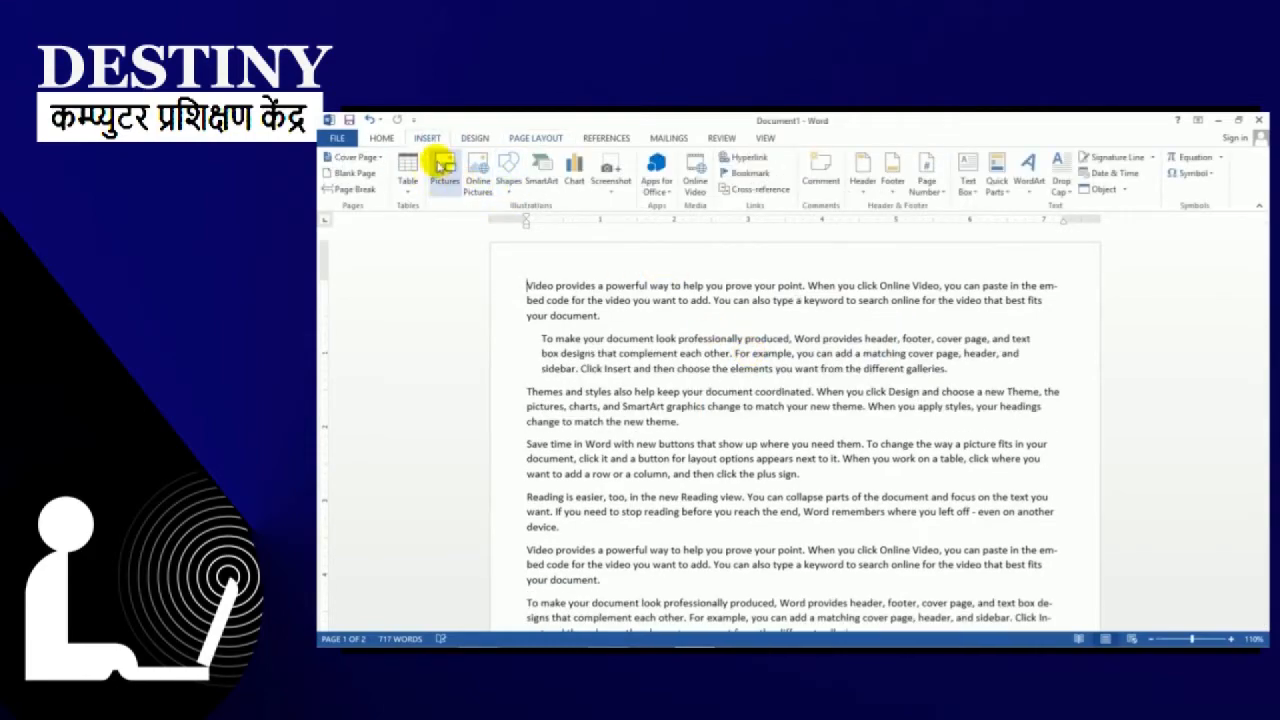
left_click(445, 168)
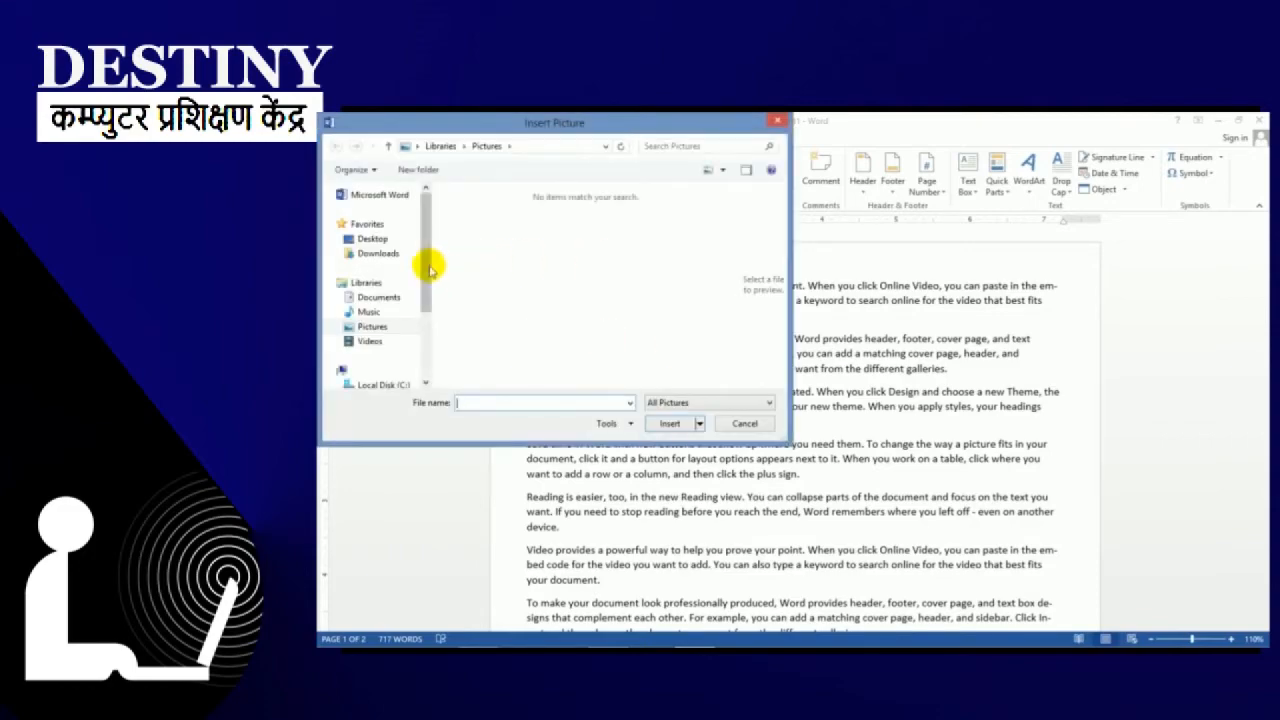
left_click_drag(430, 288, 430, 355)
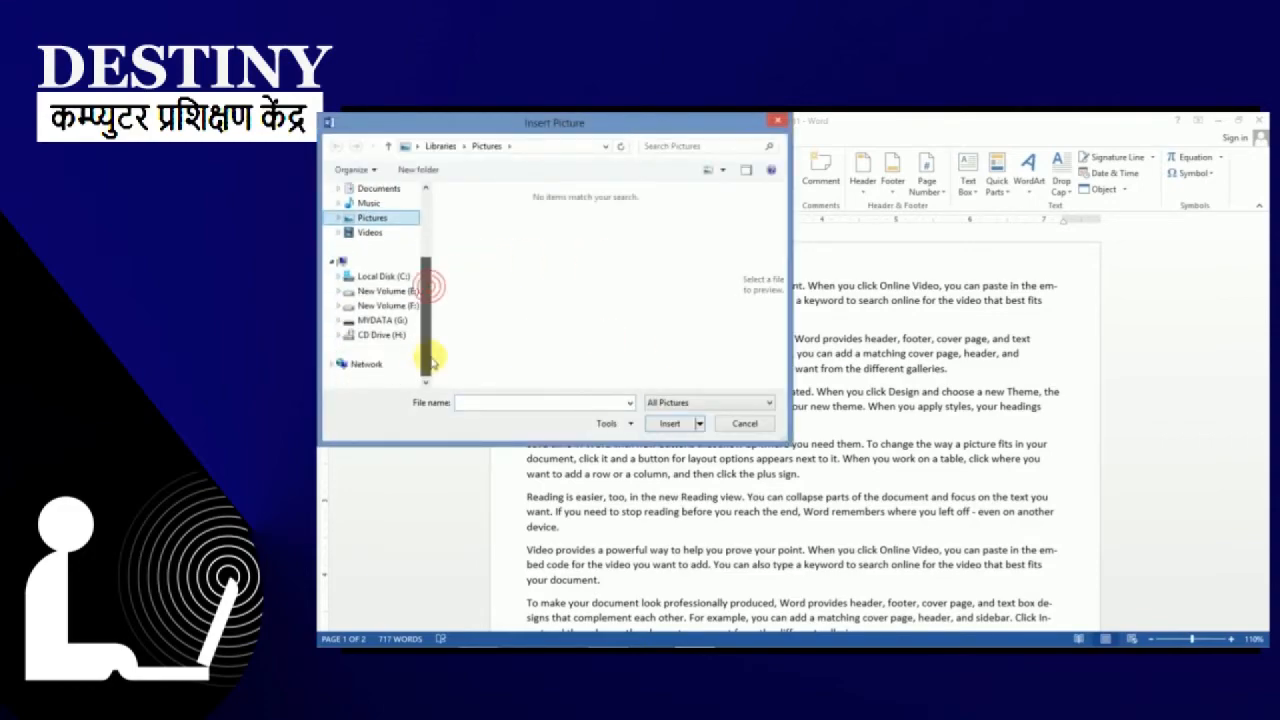
left_click(405, 292)
left_click(382, 305)
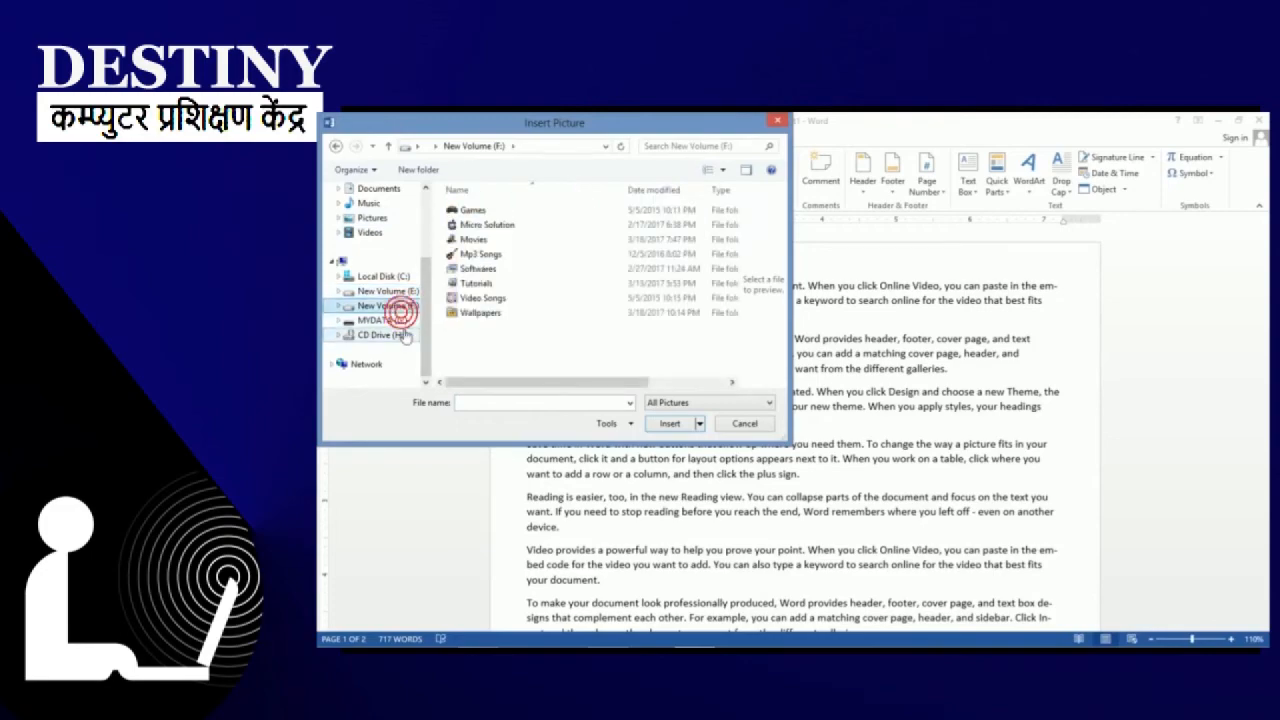
double_click(457, 318)
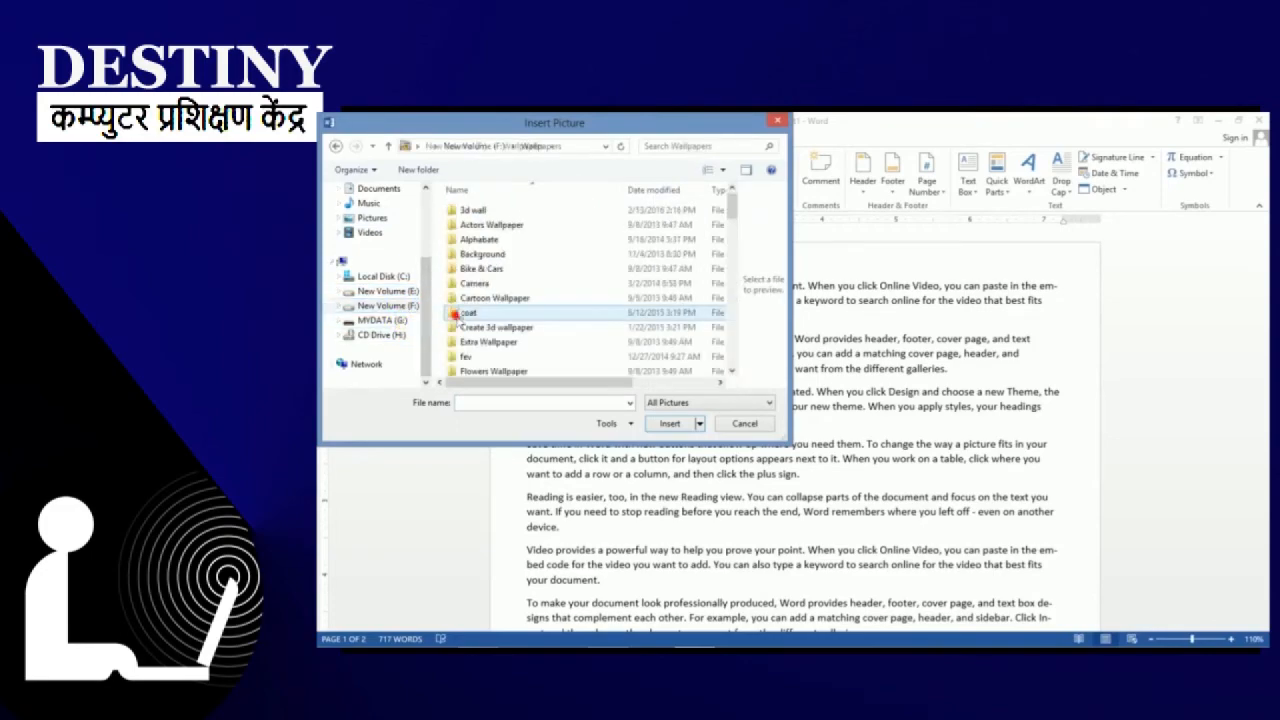
double_click(466, 210)
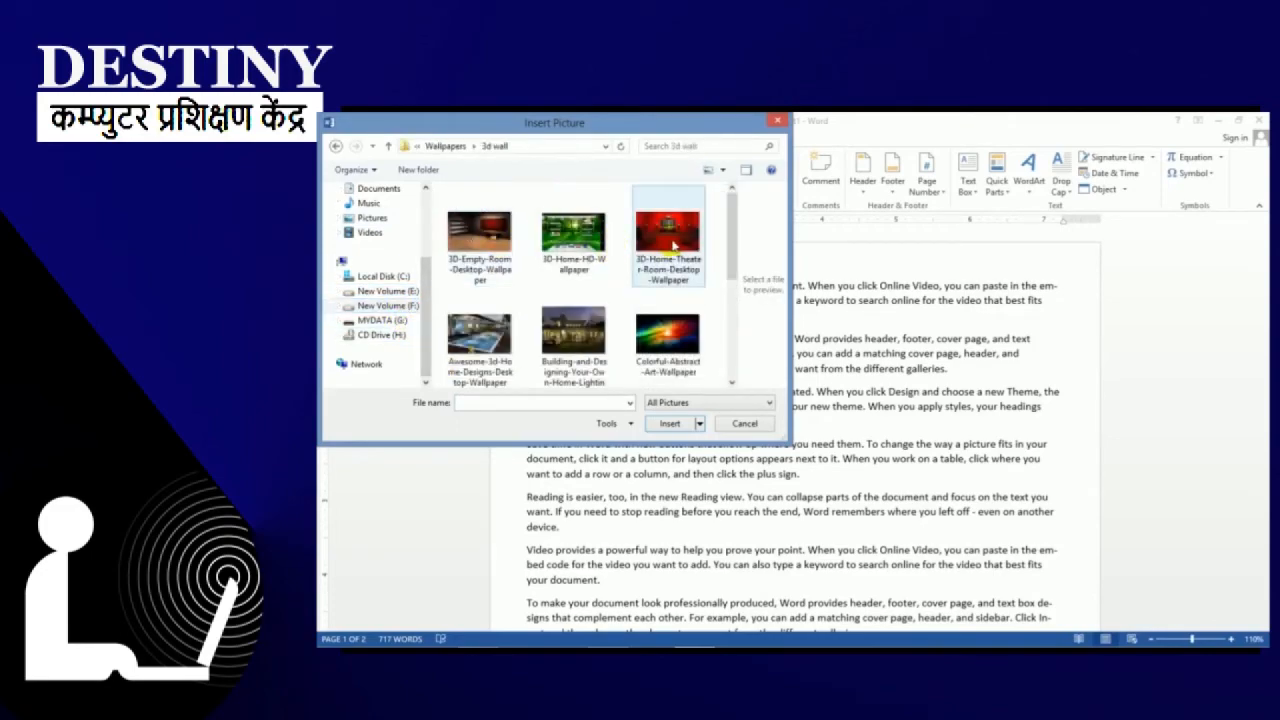
left_click(563, 335)
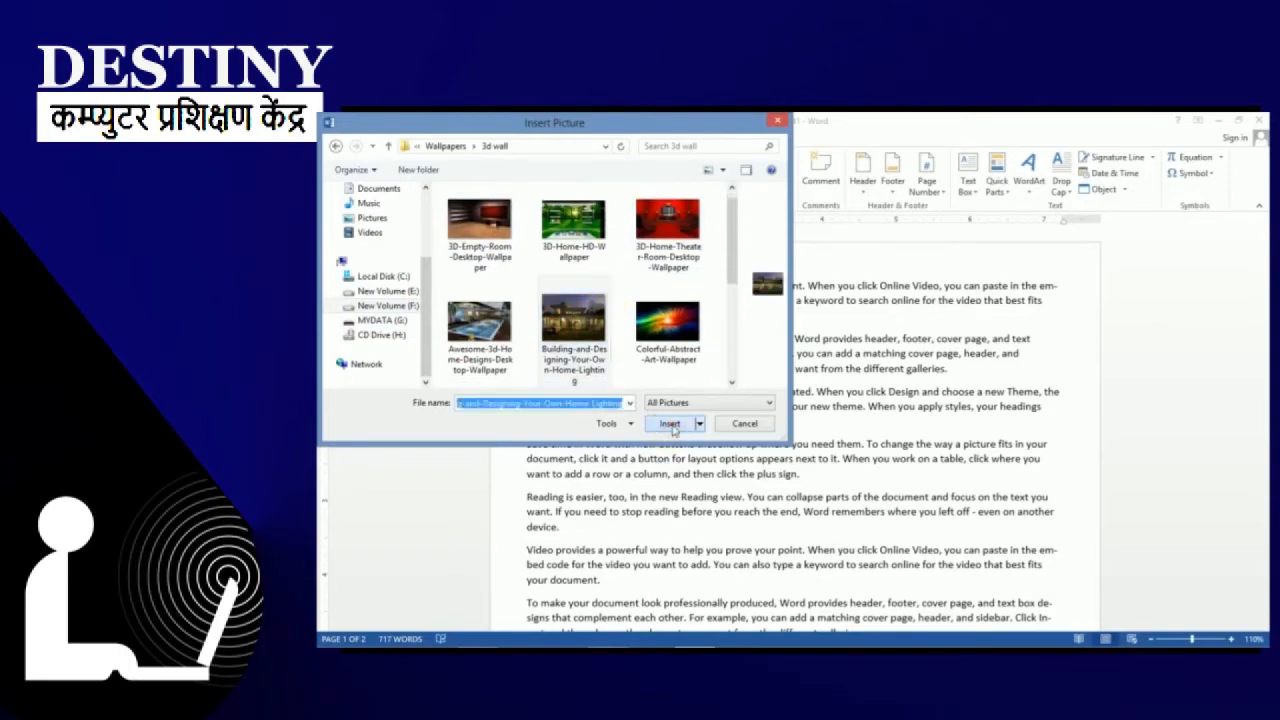
left_click(668, 424)
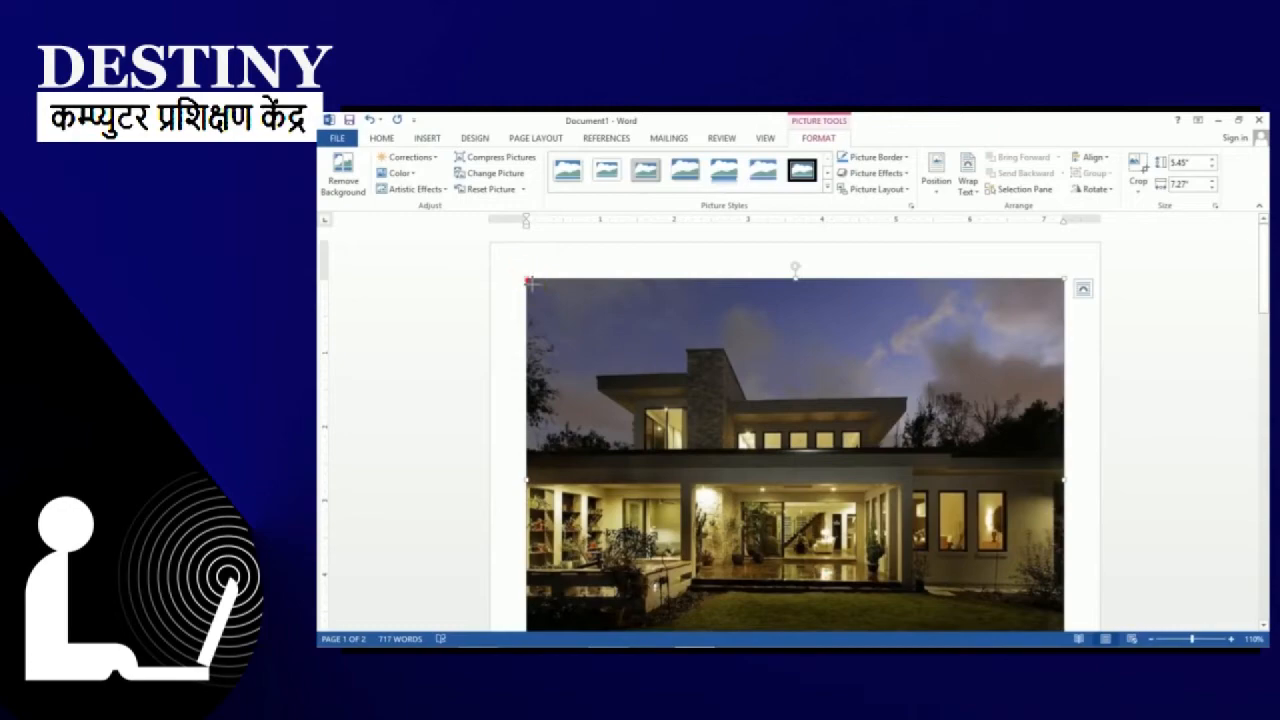
left_click_drag(529, 282, 799, 497)
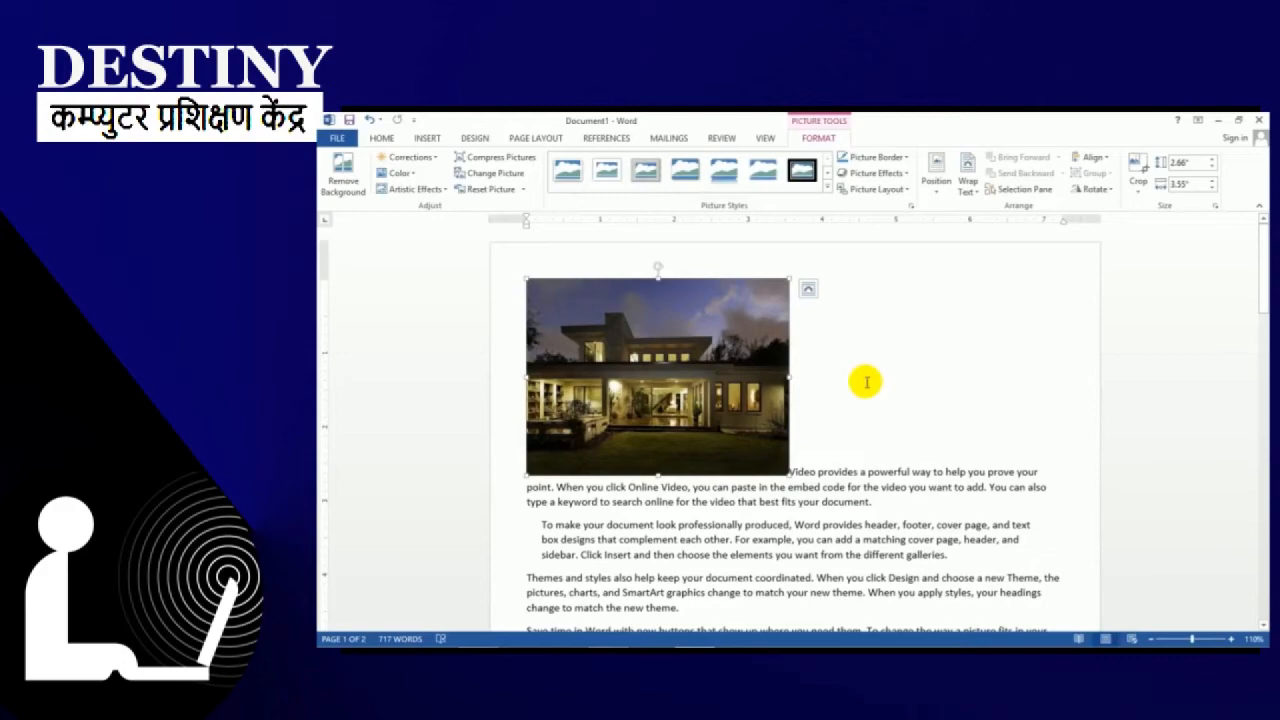
Step: Apply Square text wrapping to the house picture and move it off the left margin toward the middle of the text
left_click(971, 183)
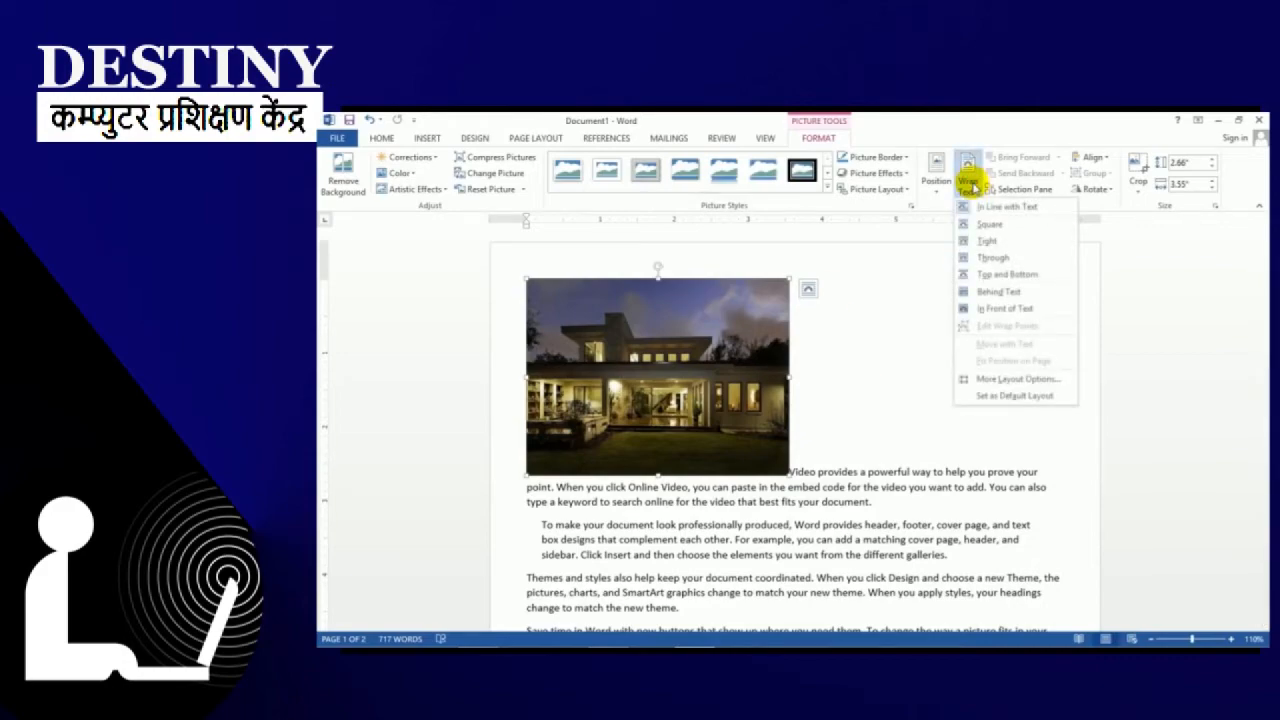
left_click(986, 224)
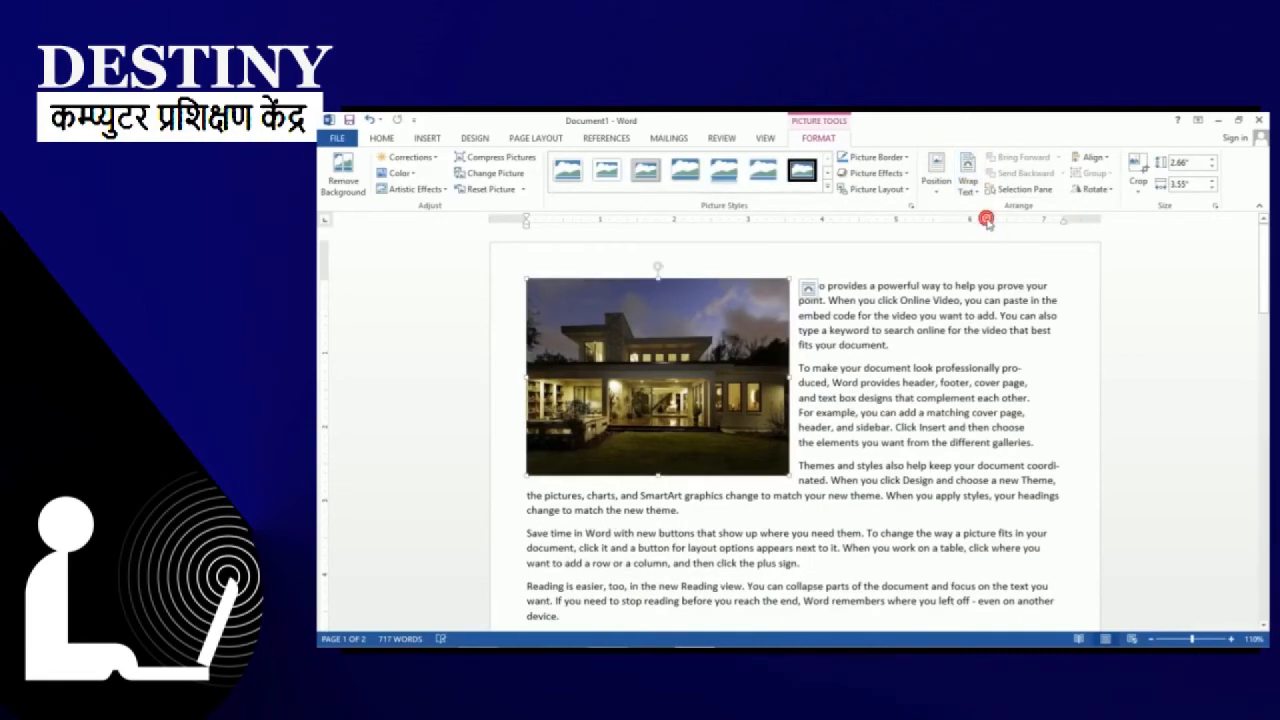
left_click_drag(756, 333, 827, 354)
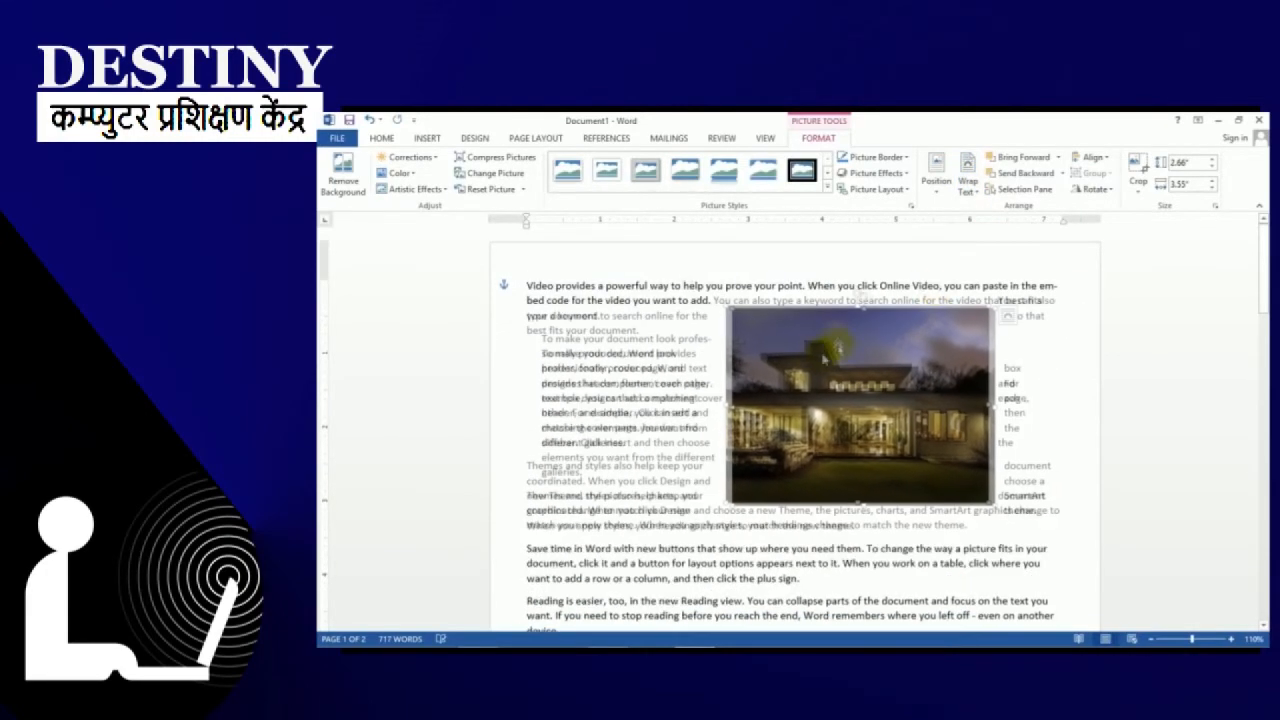
left_click(975, 184)
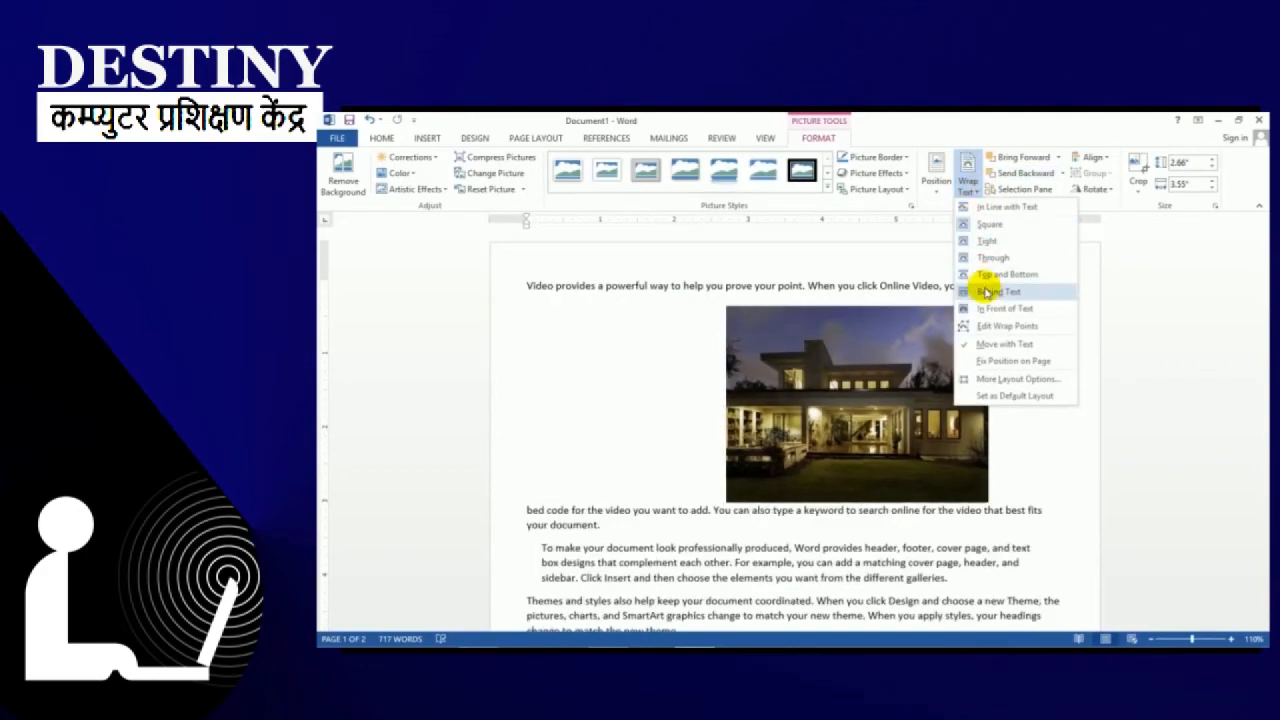
left_click(987, 345)
left_click_drag(855, 395, 817, 403)
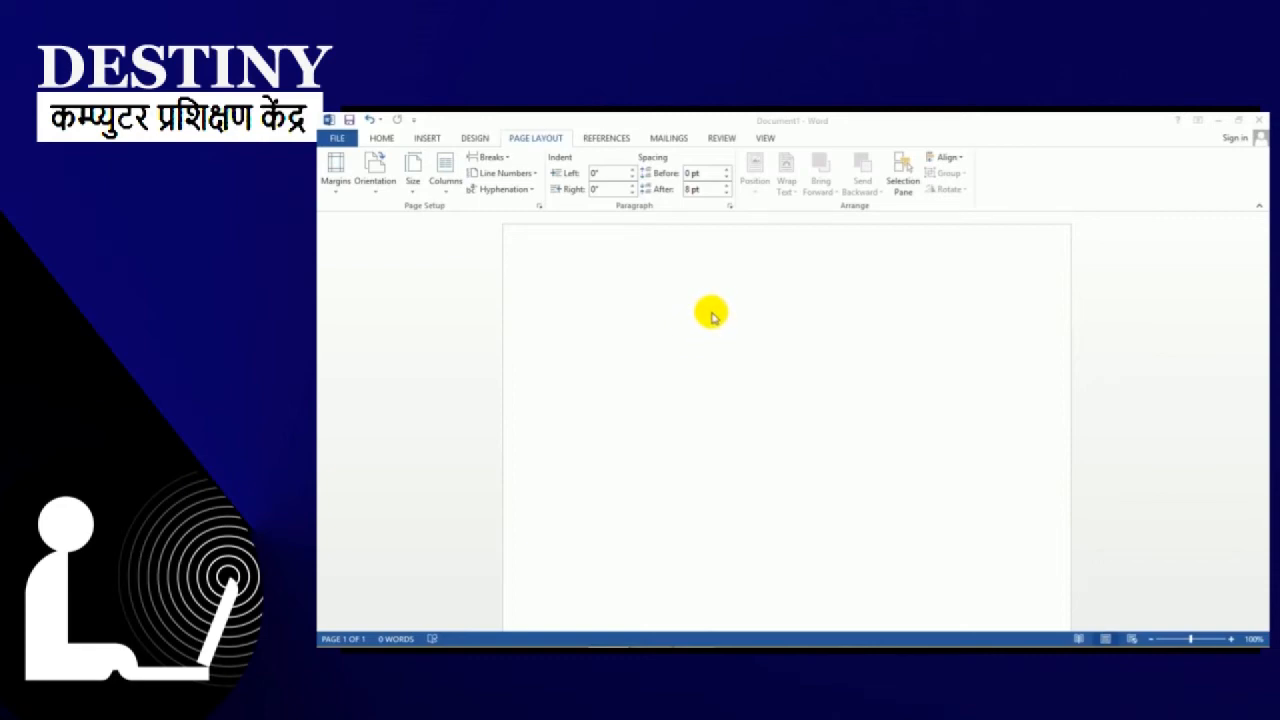
Step: Draw a rectangle about 2.49" wide and 1.33" high in the upper part of the blank page
left_click(434, 136)
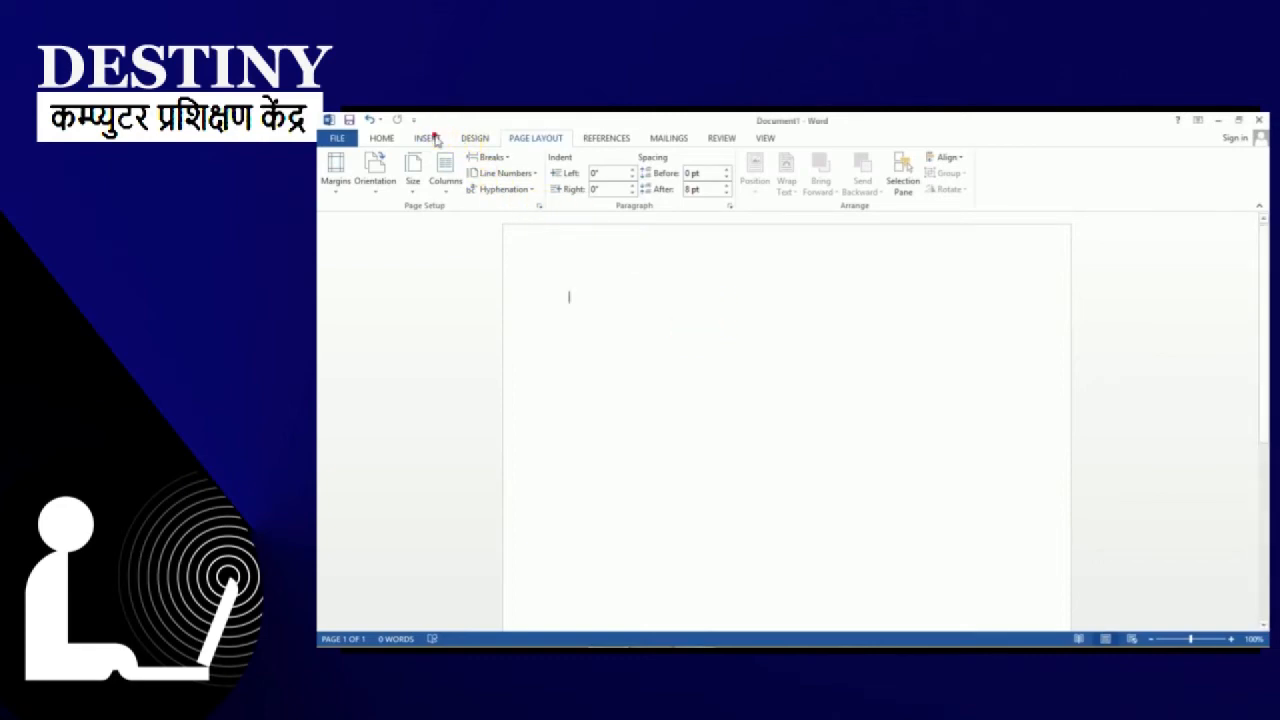
left_click(434, 138)
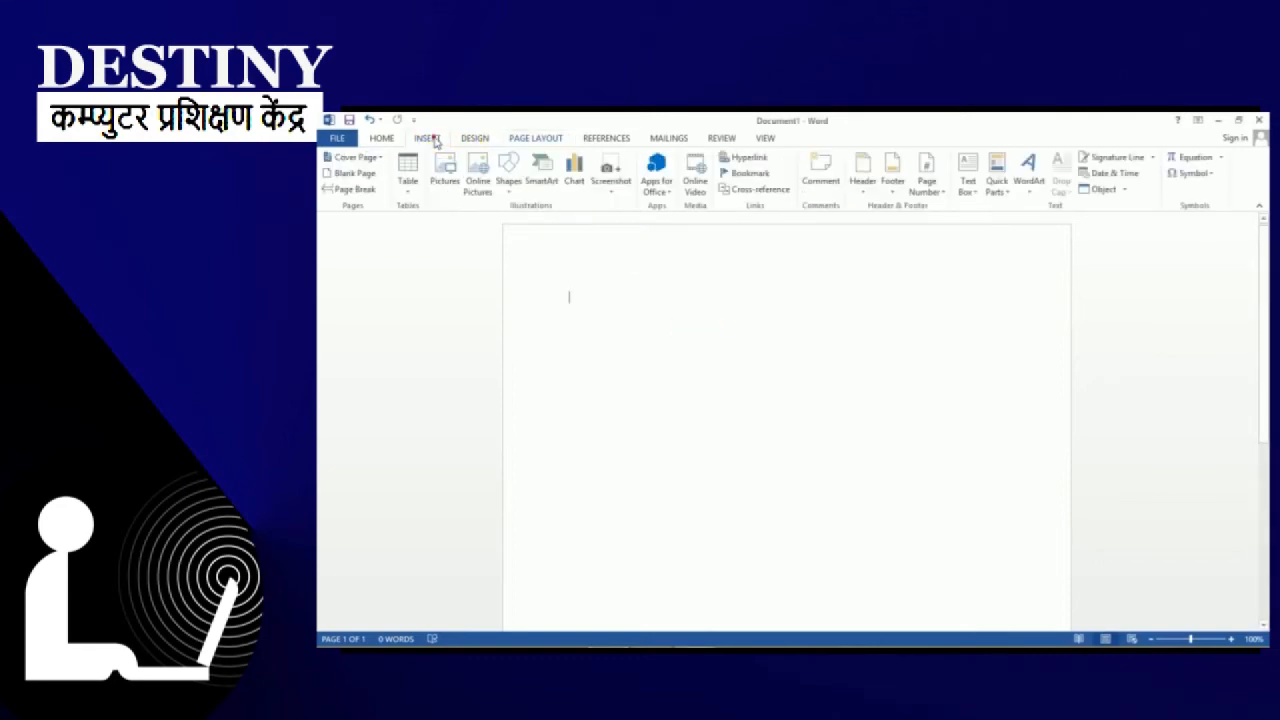
left_click(506, 168)
left_click(545, 222)
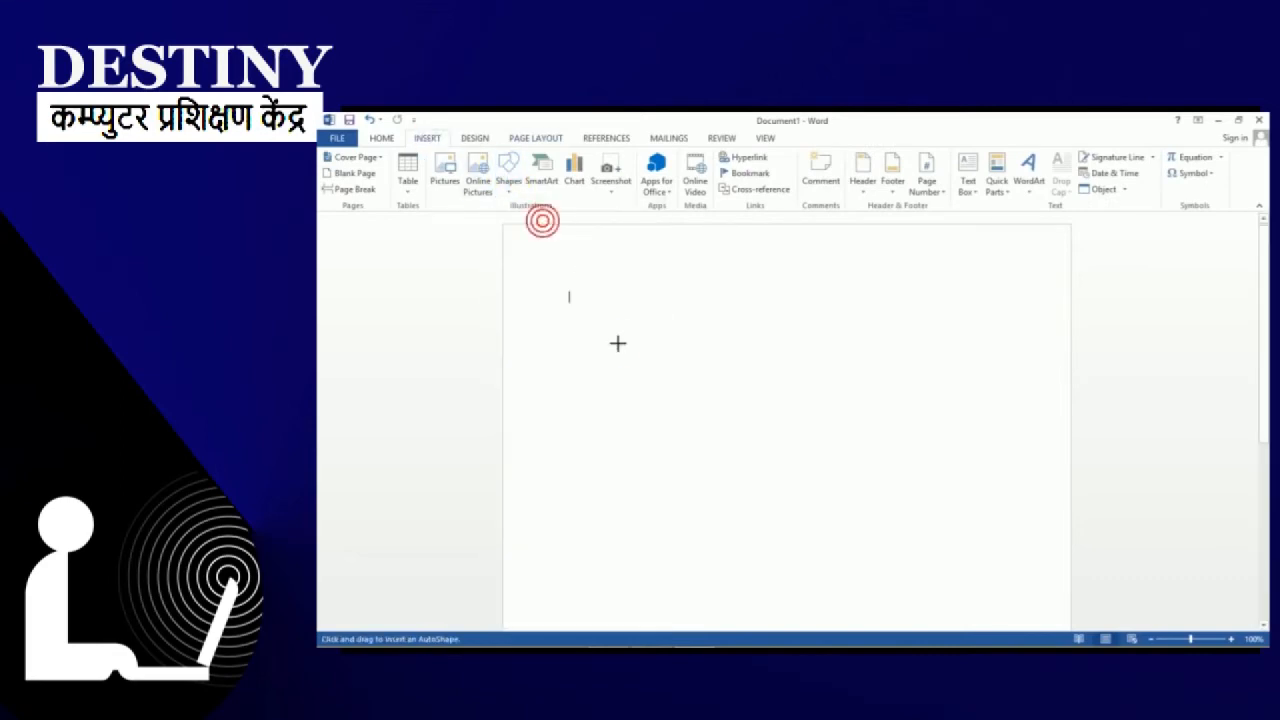
left_click_drag(617, 343, 784, 432)
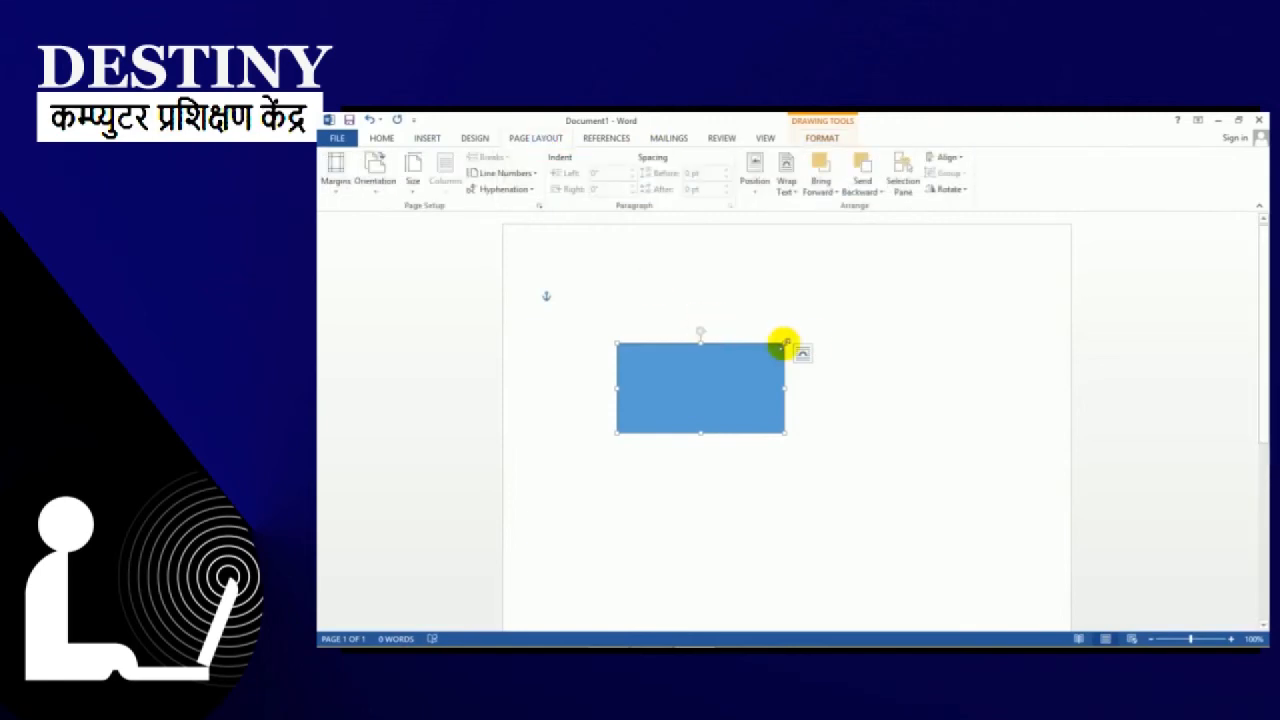
Step: Align the rectangle relative to the margins, first left, then center, then right
left_click(958, 158)
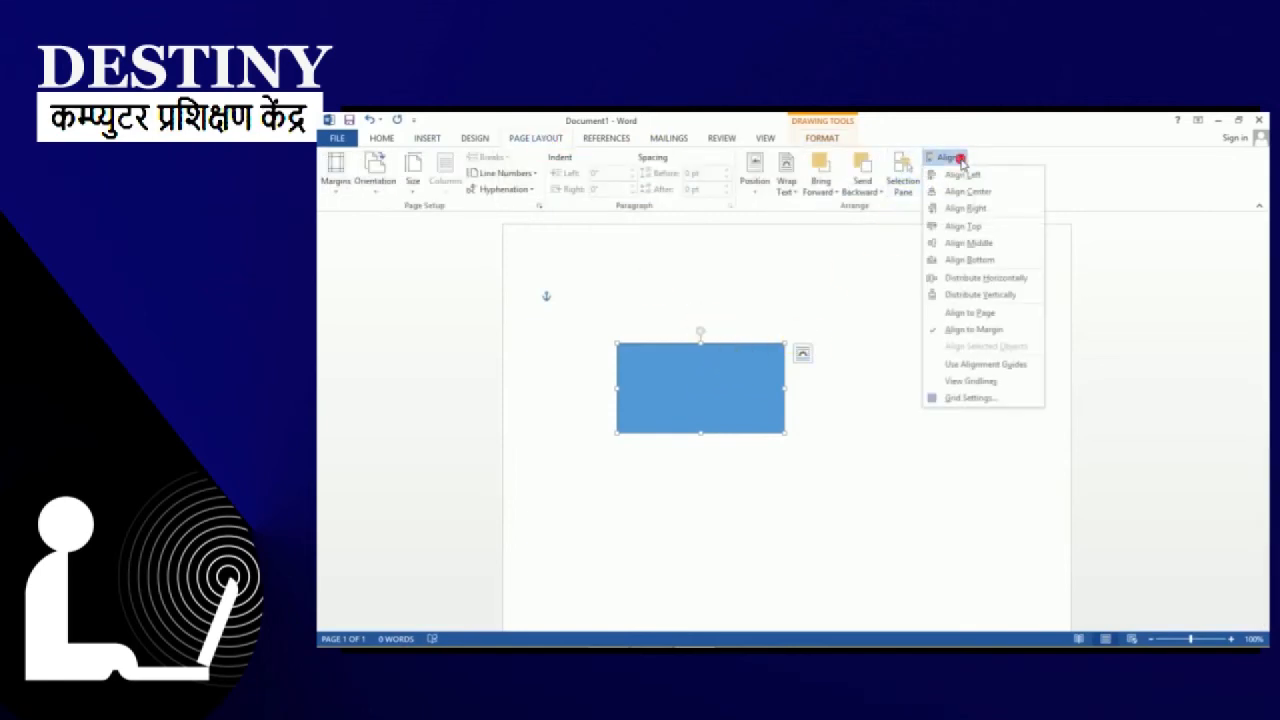
left_click(960, 175)
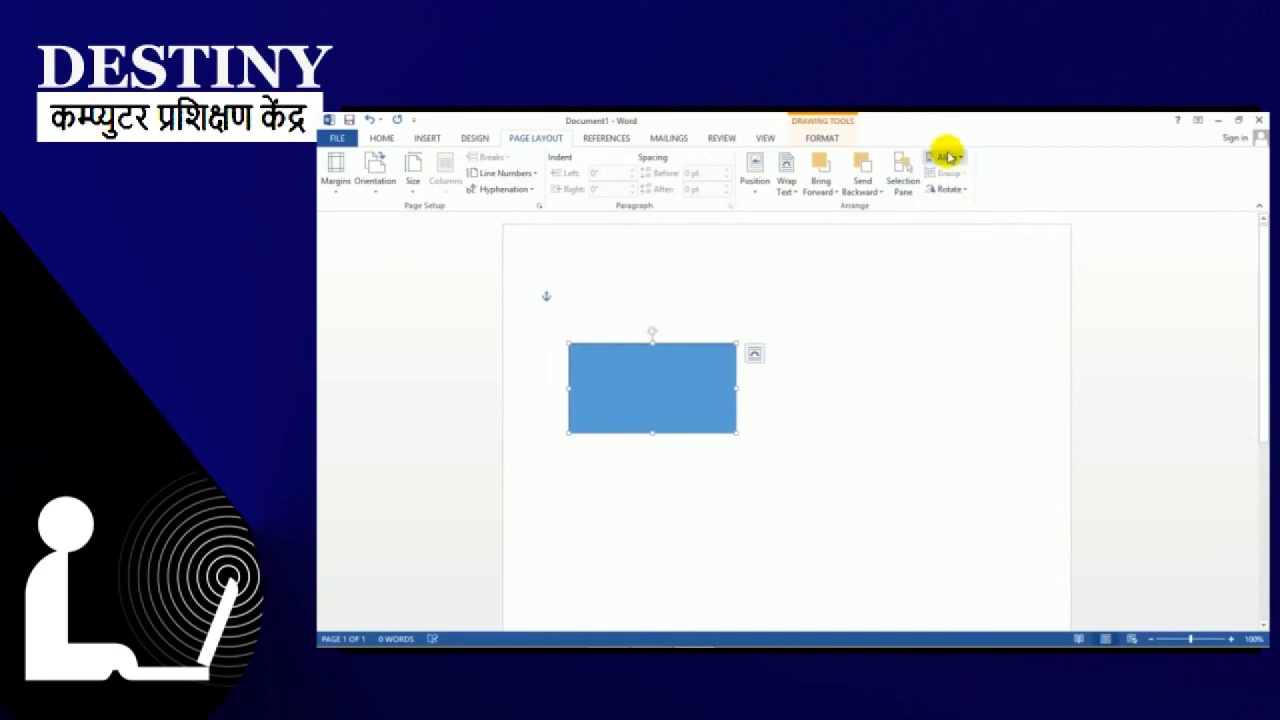
left_click(948, 158)
left_click(951, 190)
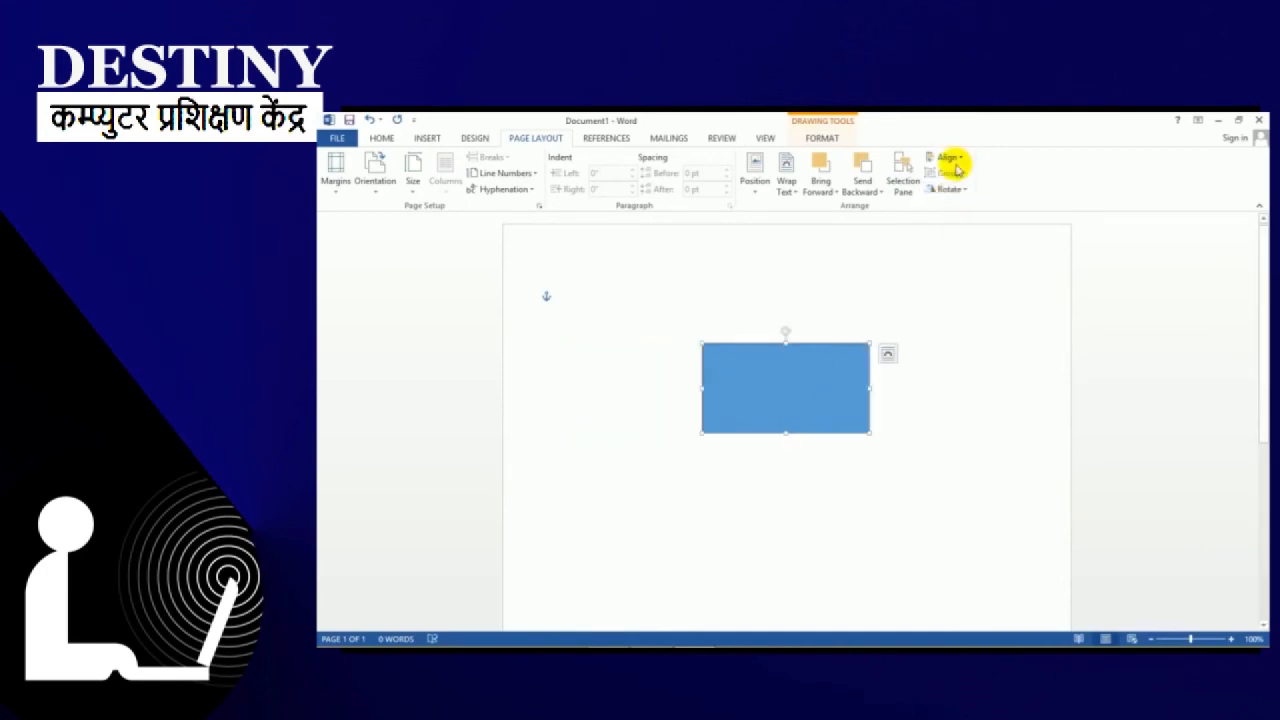
left_click(946, 157)
left_click(953, 208)
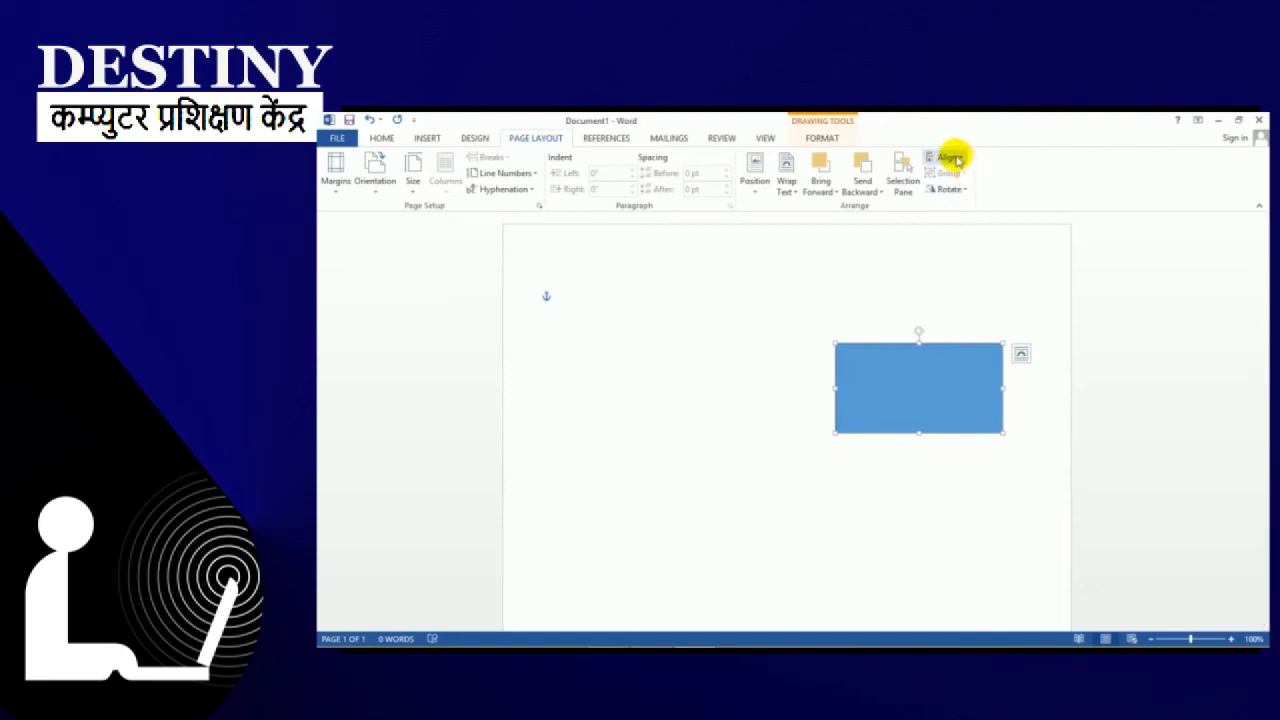
Step: Move the rectangle to the left edge of the page, slightly higher than before
left_click(950, 158)
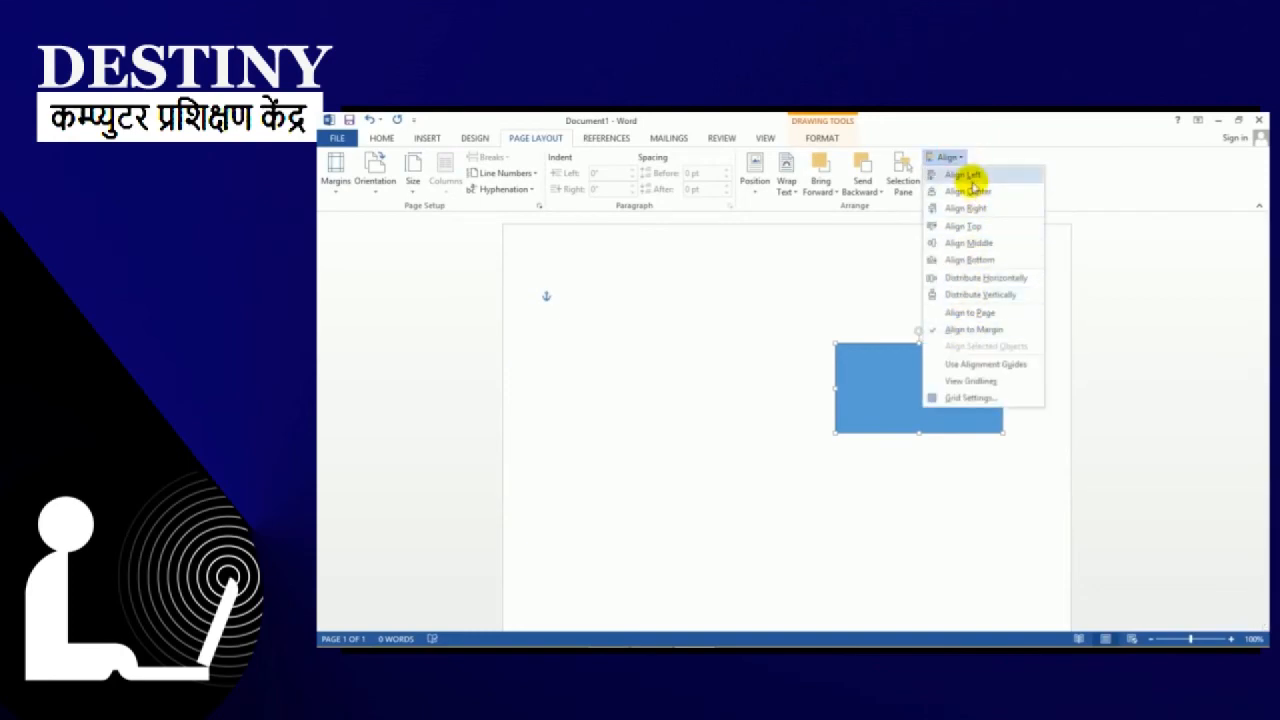
left_click(873, 348)
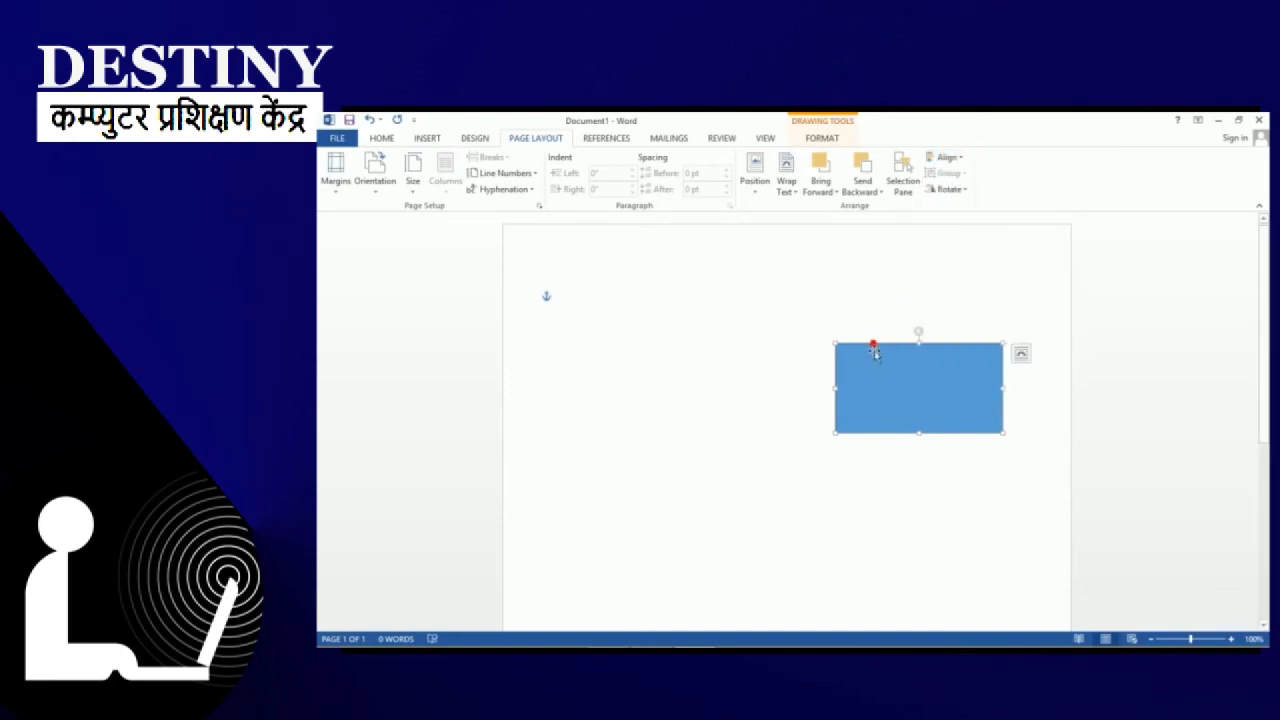
left_click_drag(881, 372, 549, 336)
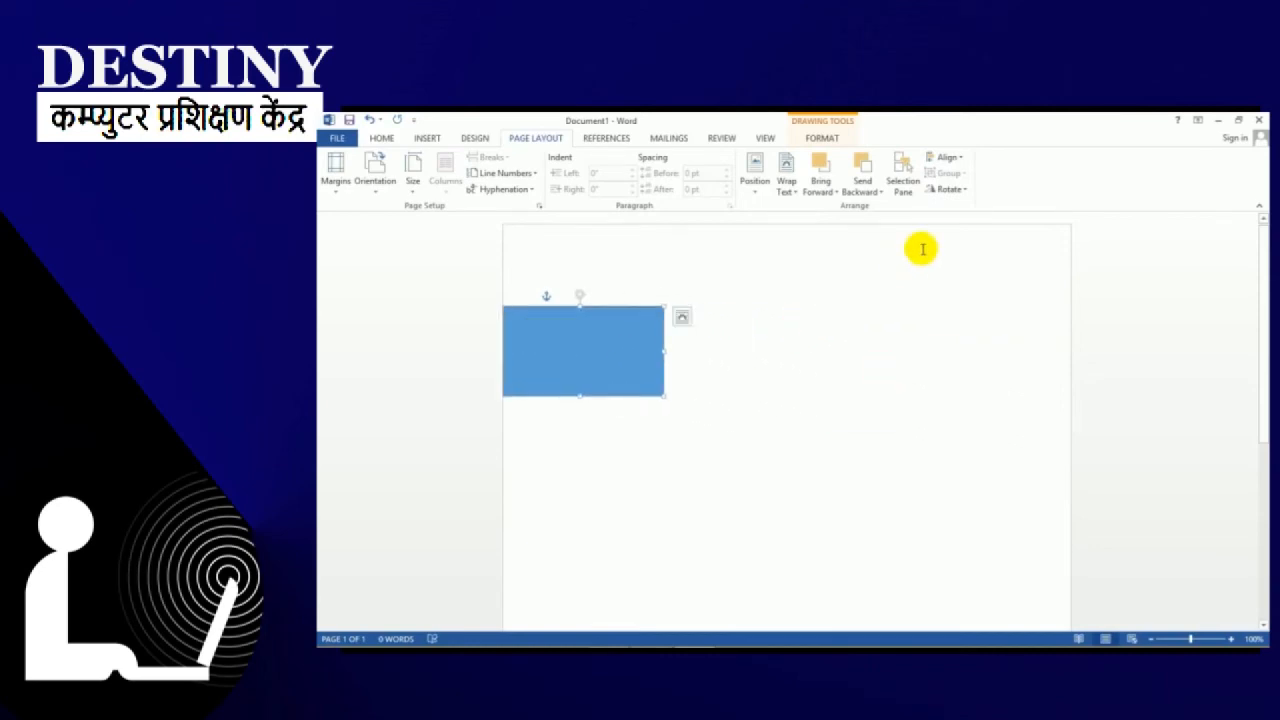
Step: Draw a second rectangle about 2.87" wide and 1.81" high, and move it just to the right of the first one
left_click(425, 138)
left_click(505, 180)
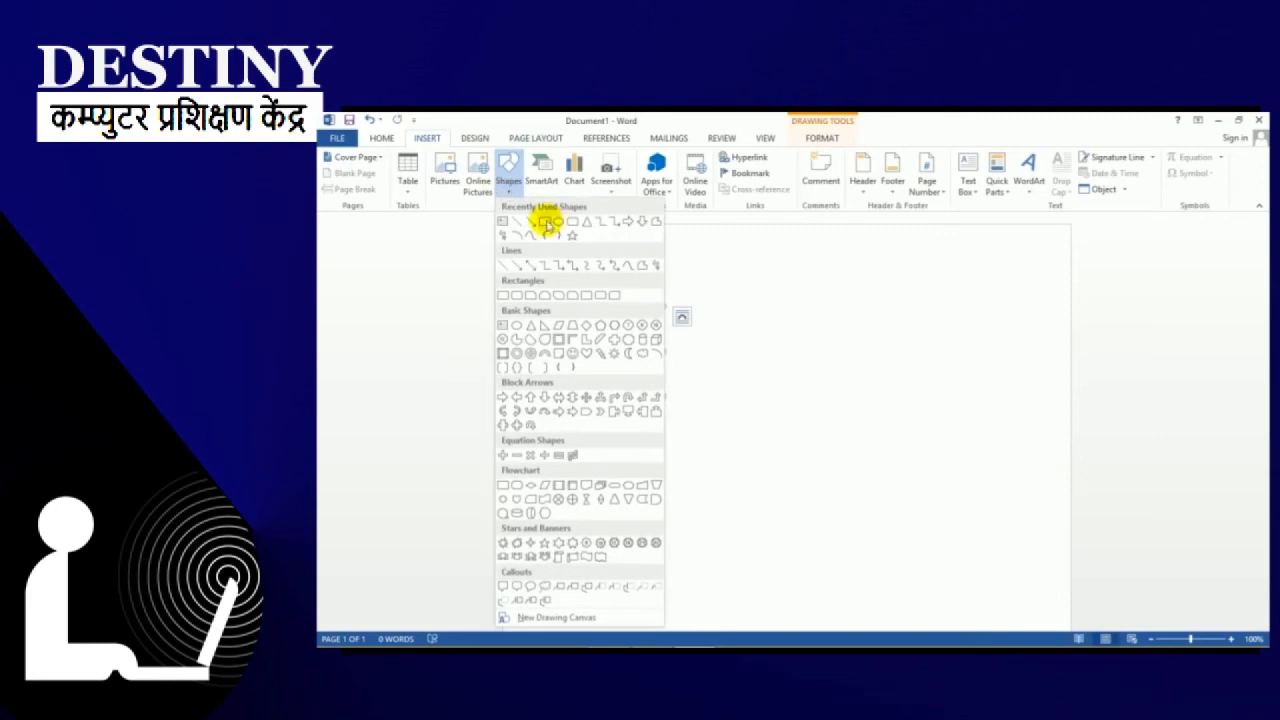
left_click(545, 222)
left_click_drag(642, 357, 835, 479)
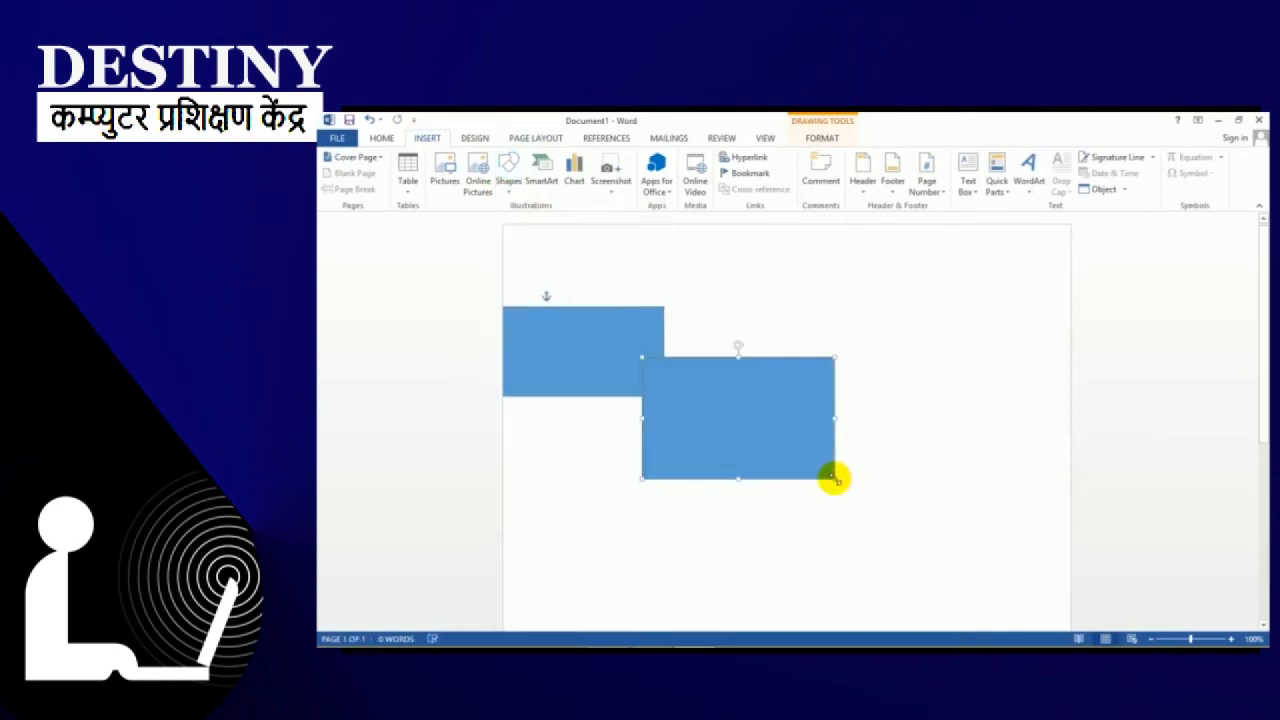
mouse_move(749, 423)
left_mouse_down()
mouse_move(794, 423)
mouse_move(717, 345)
mouse_move(720, 322)
mouse_move(759, 343)
left_mouse_up()
Step: Move the smaller rectangle down the page and place the larger rectangle directly above it, near the page's left edge
left_click(631, 326)
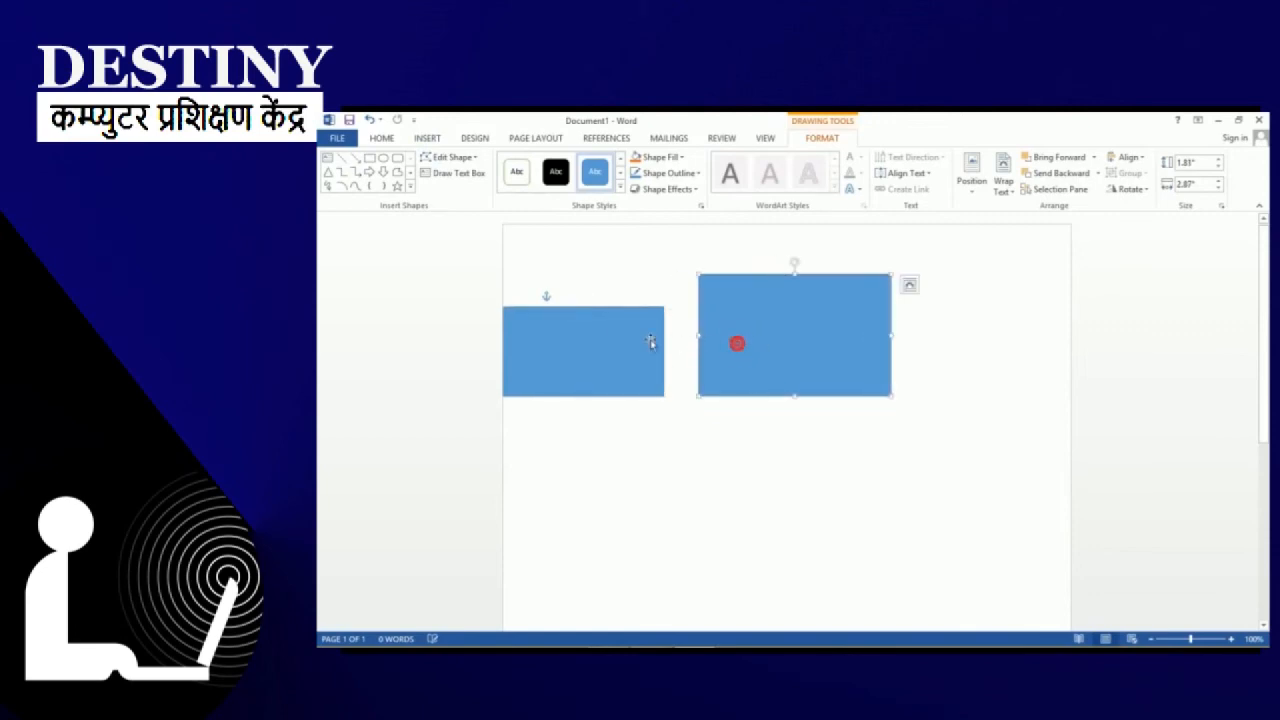
left_click(649, 341)
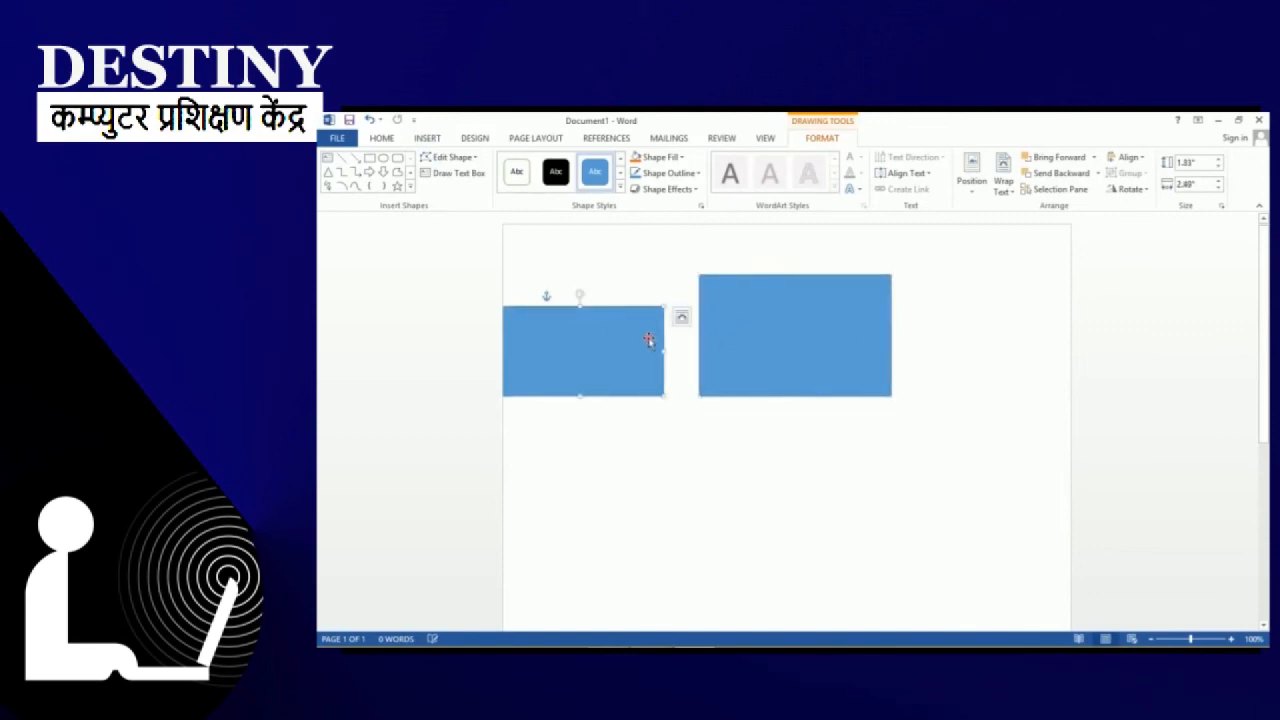
left_click_drag(608, 333, 666, 452)
left_click(760, 363)
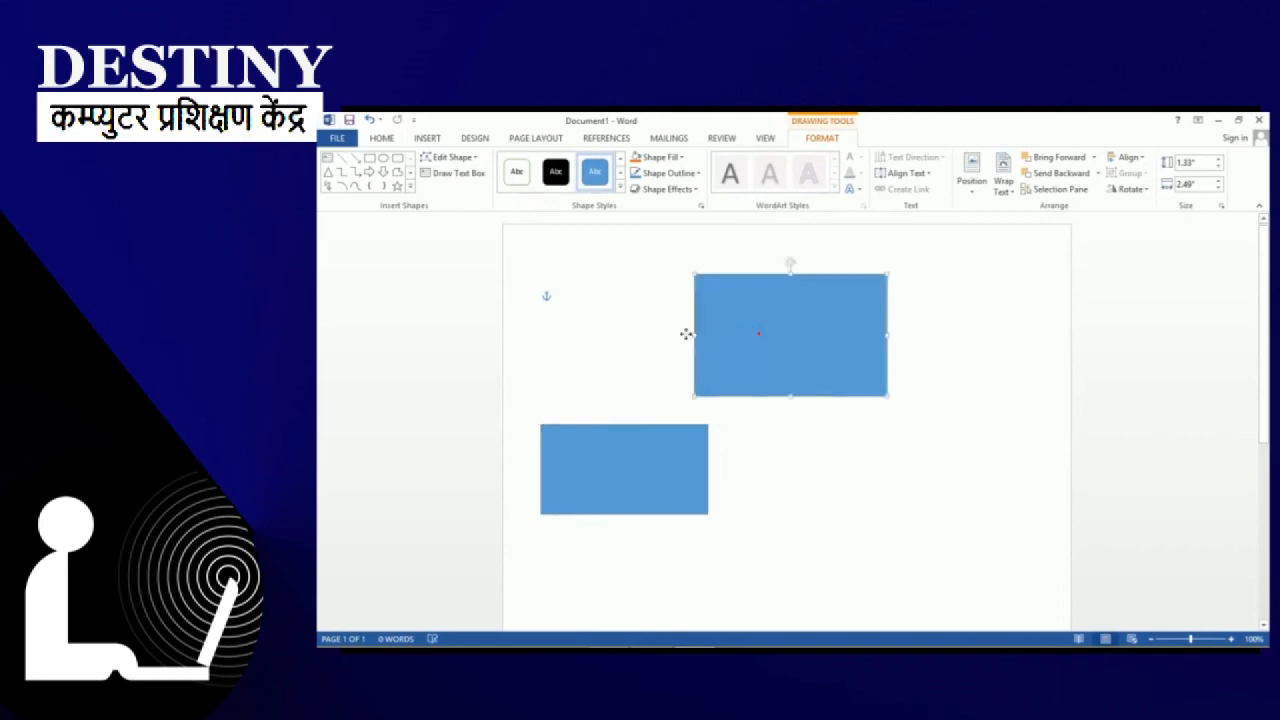
left_click_drag(688, 331, 592, 345)
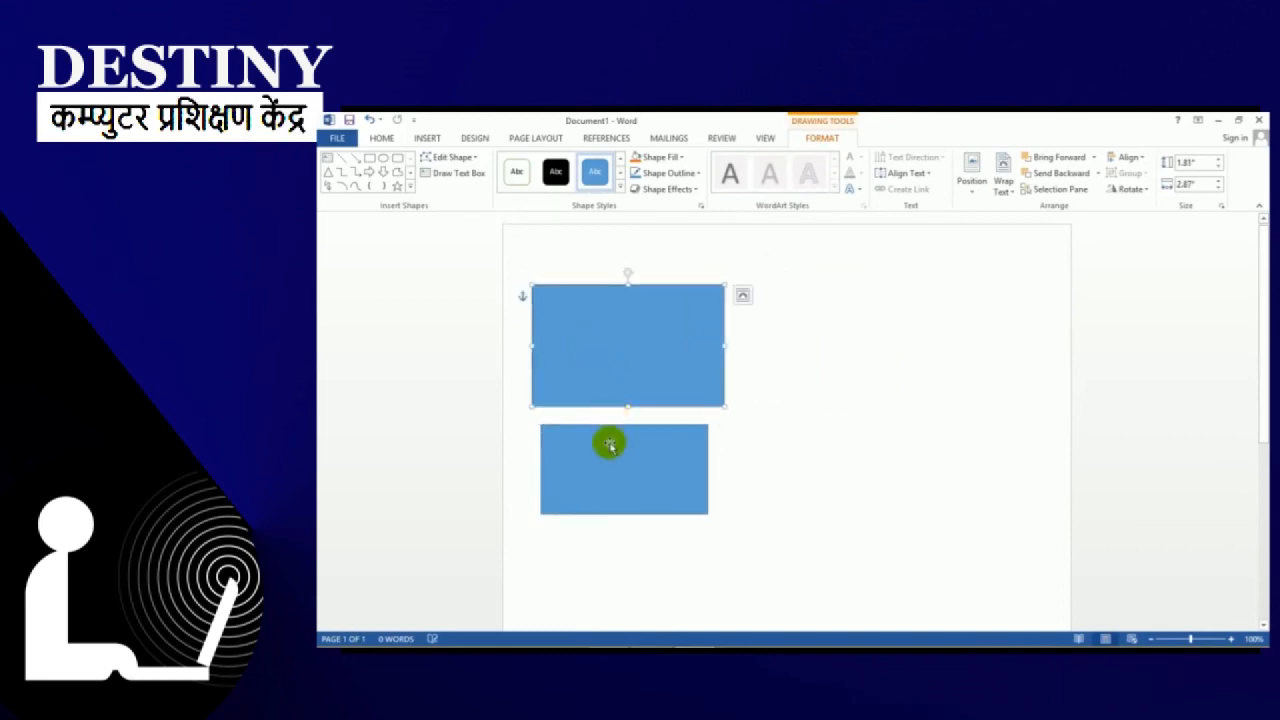
Step: Group the two rectangles and move the group slightly up and to the right on the page
left_click(610, 444, "shift")
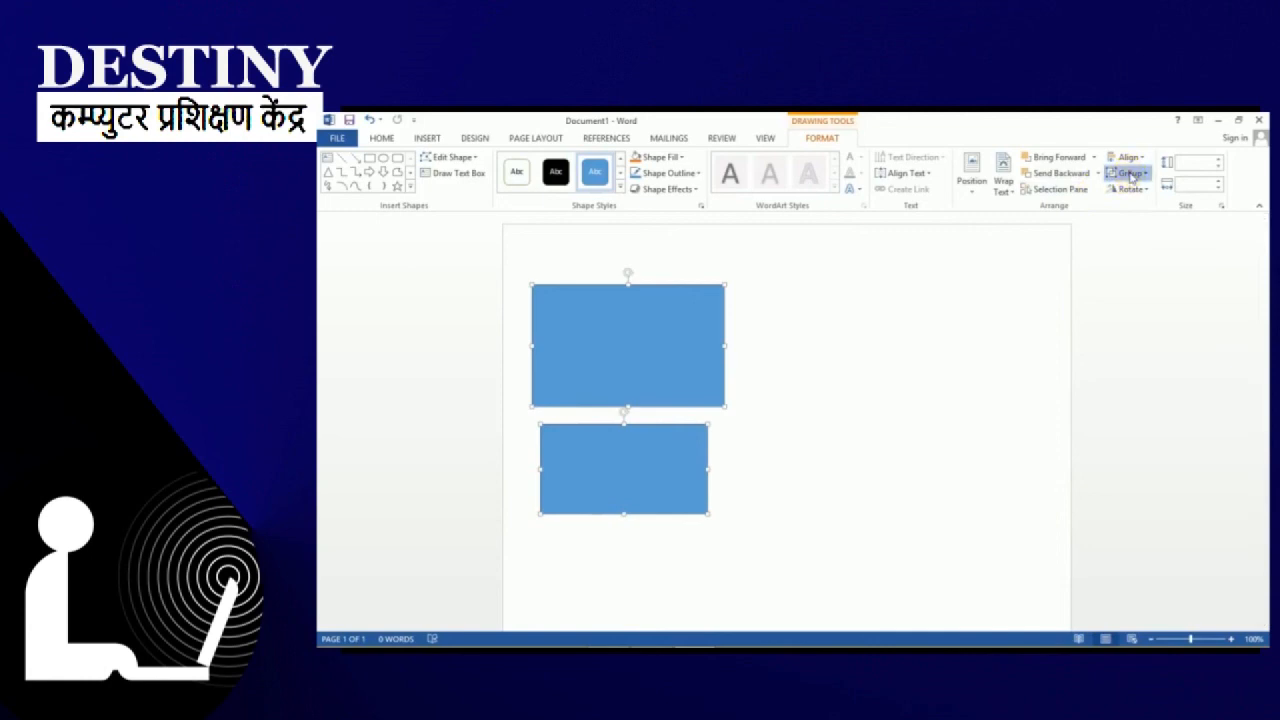
left_click(1128, 173)
left_click(1128, 189)
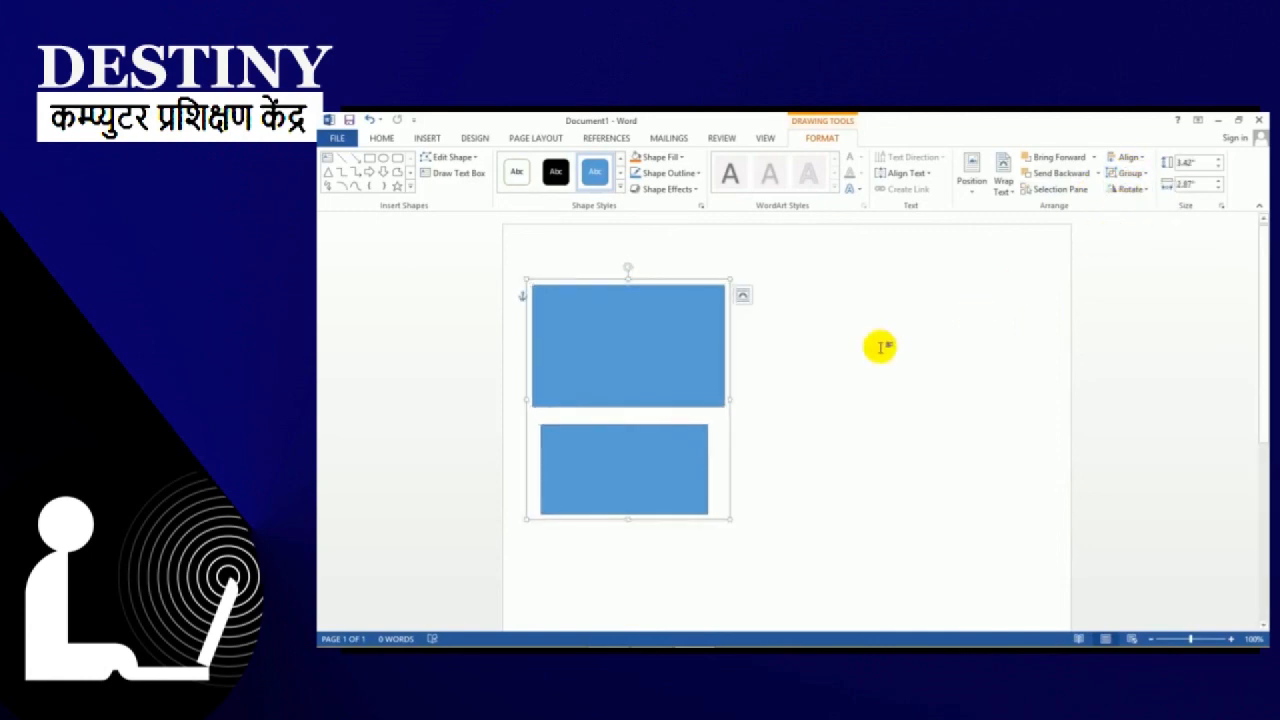
left_click_drag(651, 322, 771, 364)
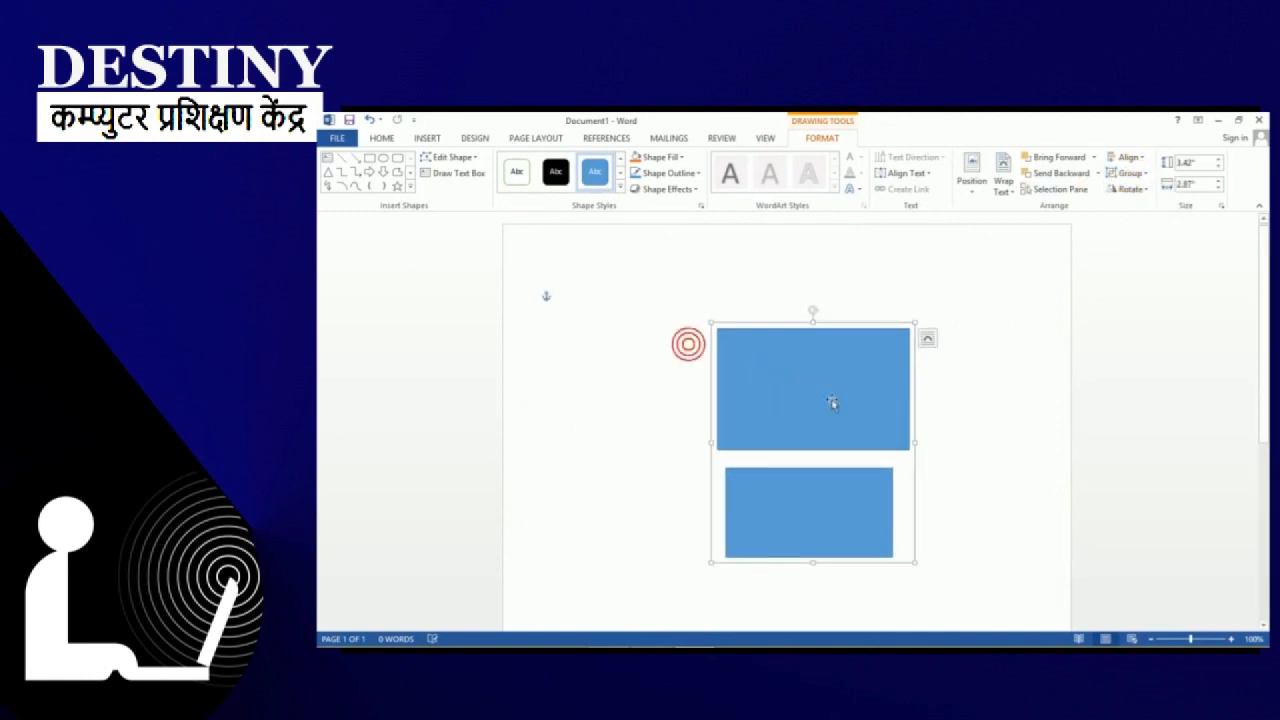
left_click_drag(831, 403, 733, 356)
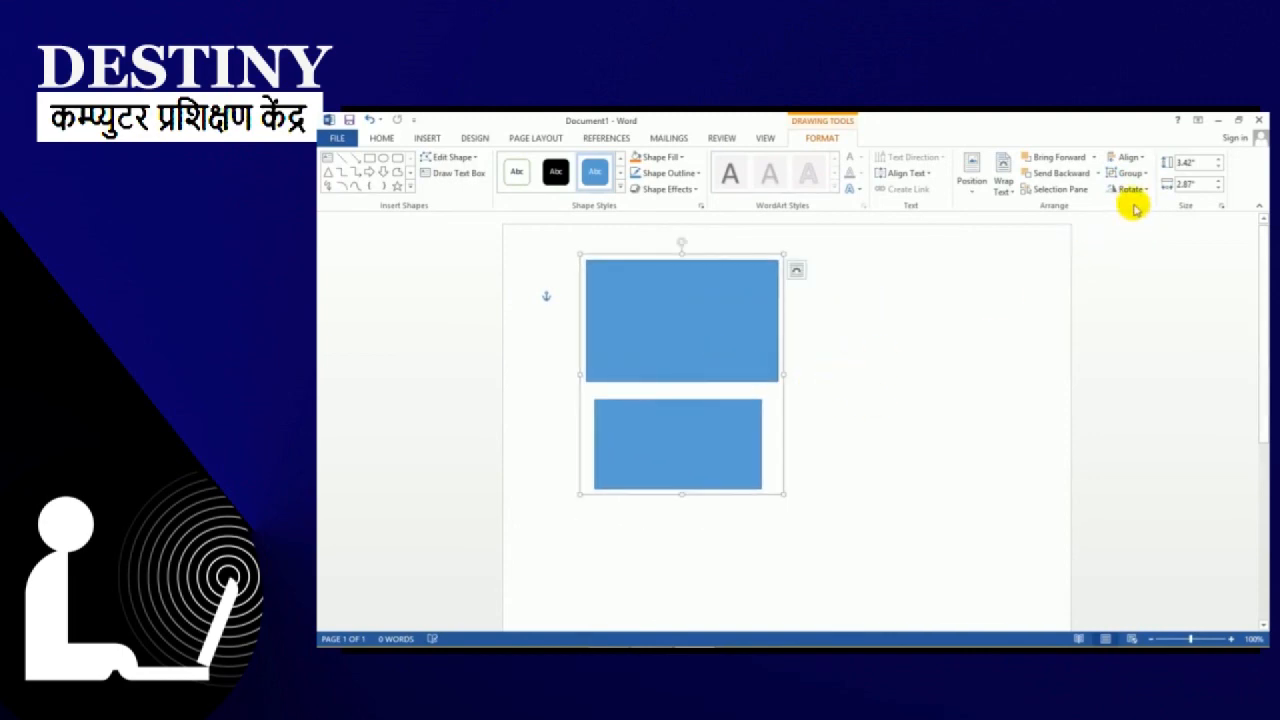
Step: Open the rotation options for the grouped rectangles
left_click(1130, 189)
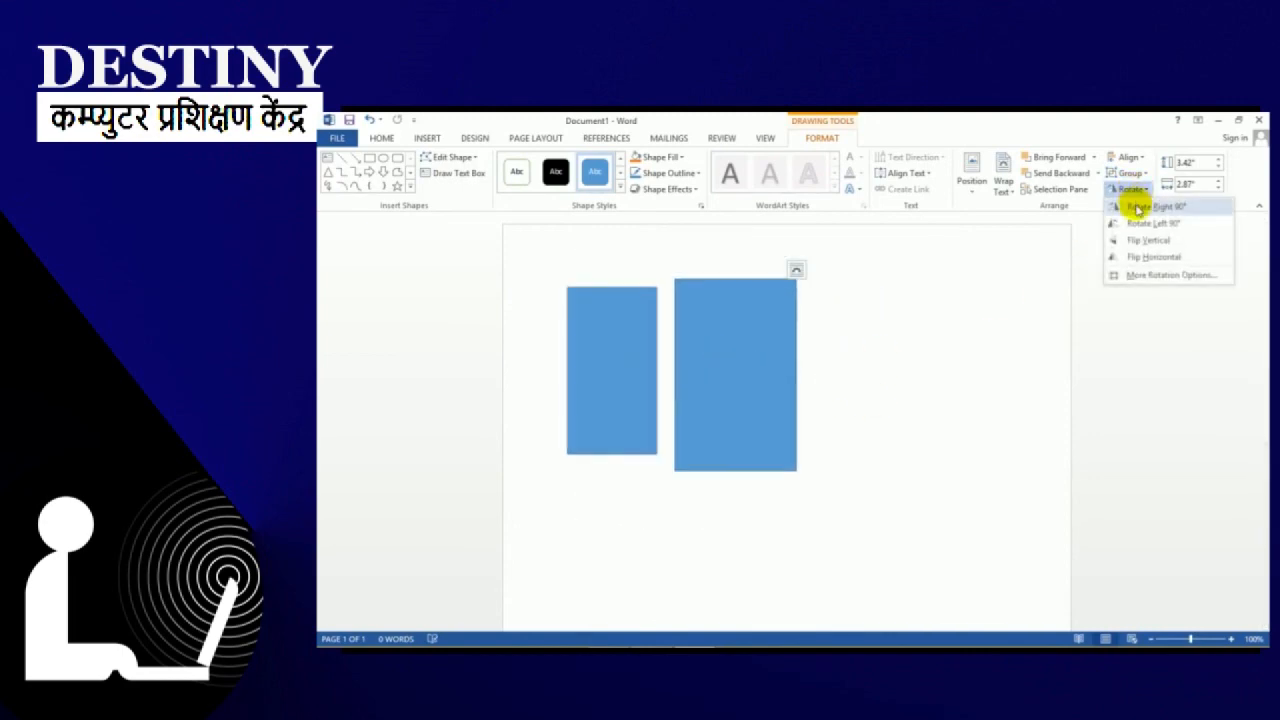